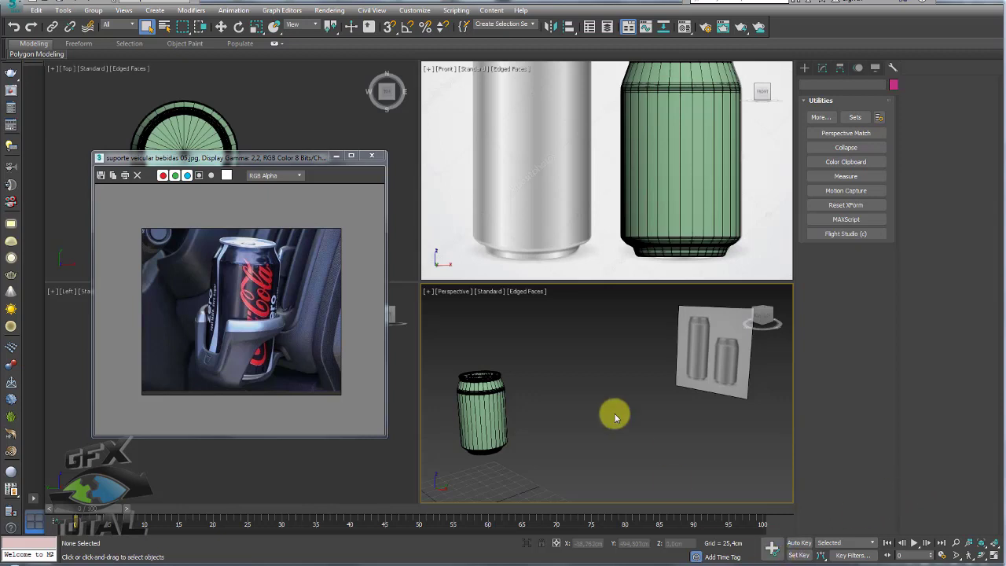
Step: Turn the can's Lathe modifier off to inspect the profile line, then back on
drag(578, 349, 479, 417)
click(819, 71)
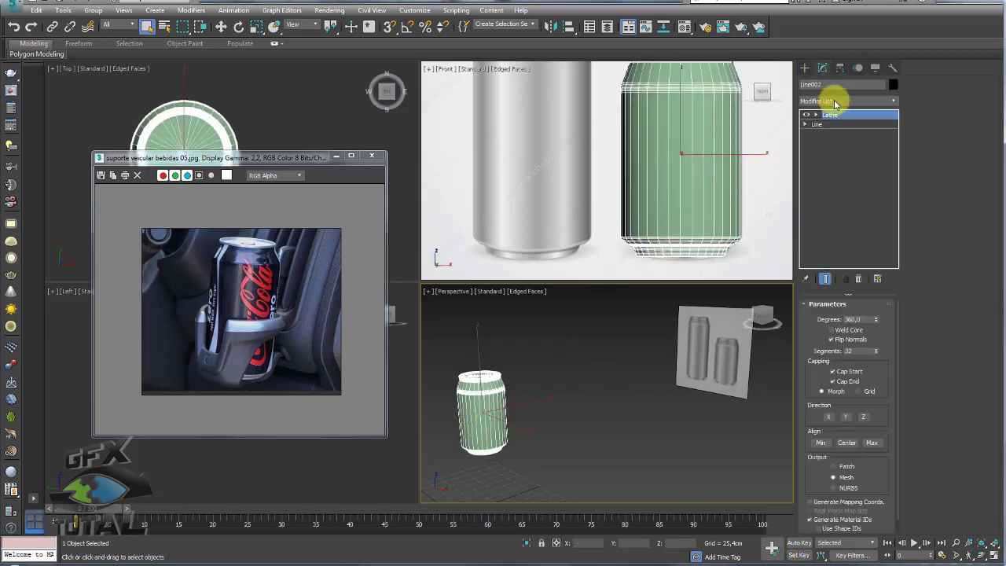
click(807, 111)
click(537, 401)
scroll(614, 370, up, 5)
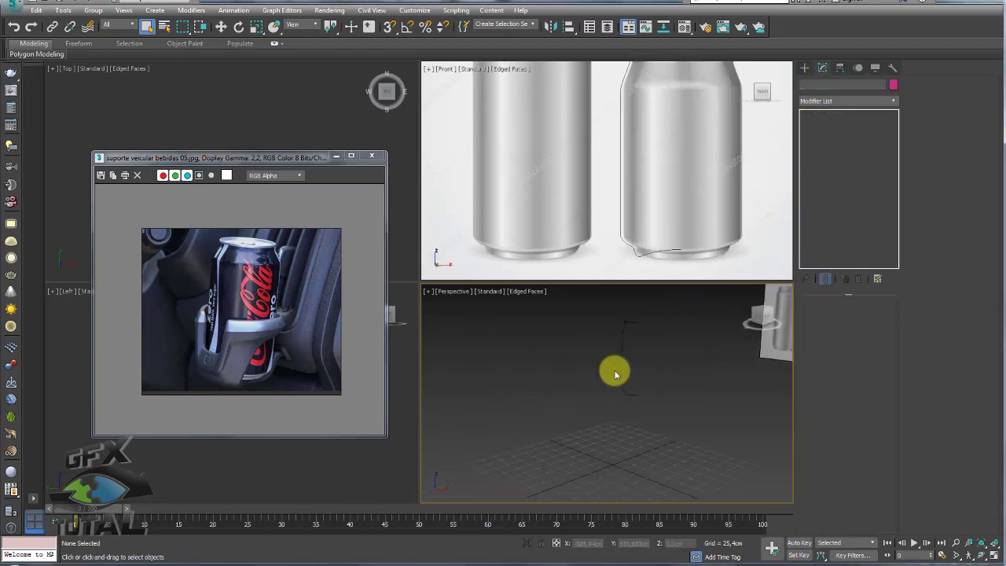
middle_drag(648, 400, 608, 432)
drag(676, 384, 525, 425)
scroll(664, 419, up, 2)
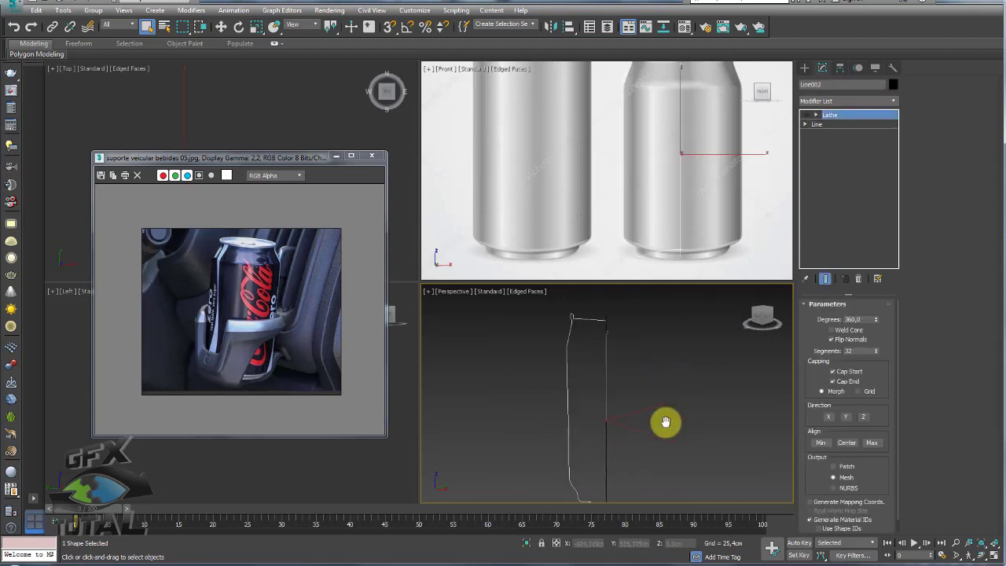
click(806, 115)
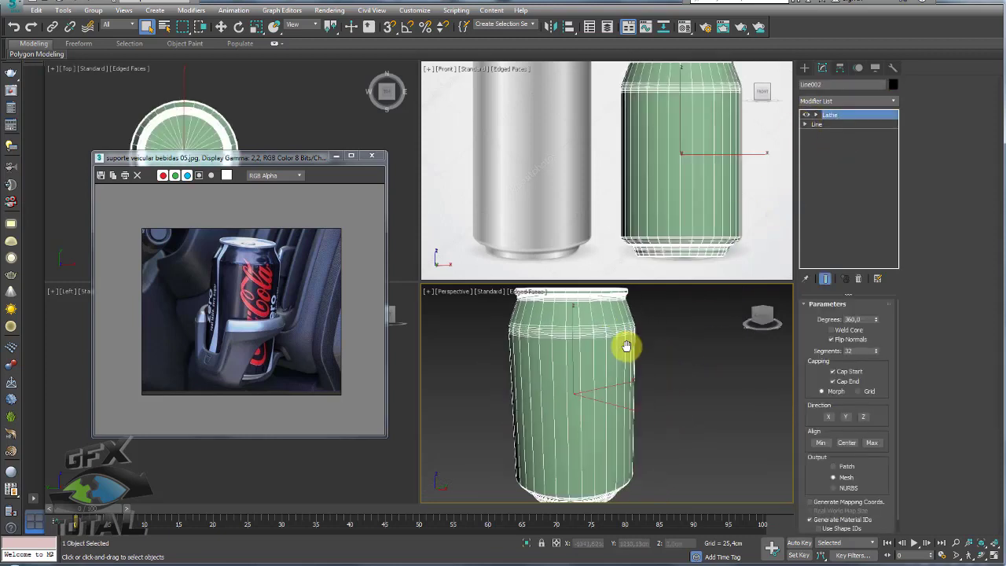
Step: Orbit the Perspective view to look down onto the can's top
scroll(649, 355, down, 3)
alt+middle_drag(653, 378, 664, 358)
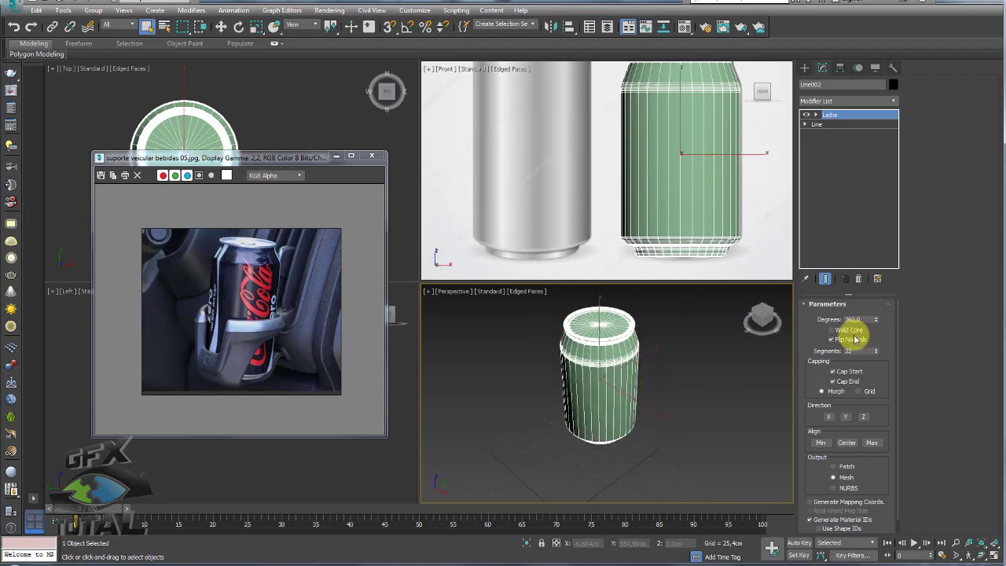
mouse_move(875, 319)
mouse_down()
mouse_move(891, 406)
mouse_move(900, 15)
mouse_move(866, 370)
mouse_up()
middle_drag(548, 352, 560, 358)
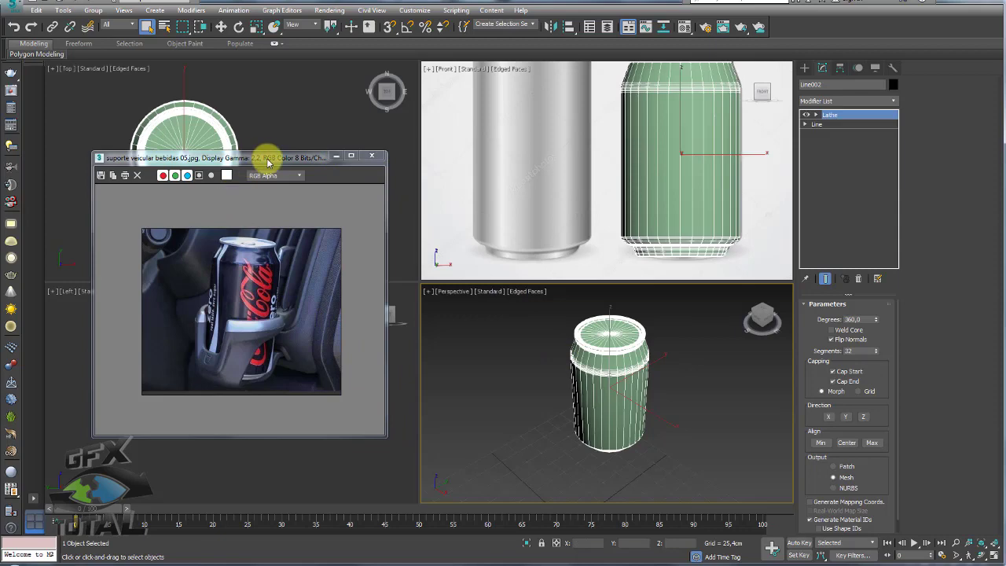
Step: Move the reference photo window up-left, enlarge it and zoom the photo to 1:1
drag(266, 157, 226, 92)
drag(346, 368, 422, 450)
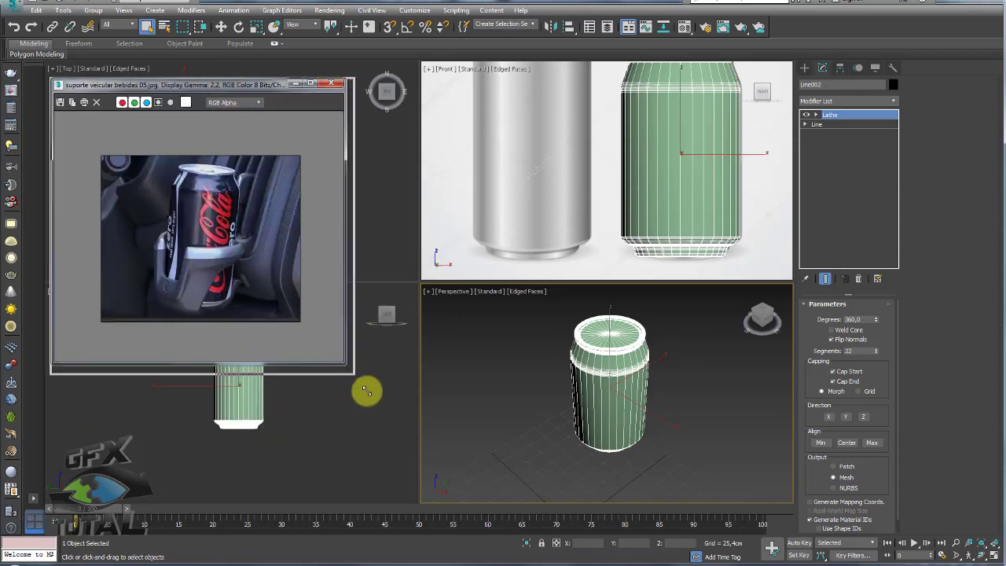
scroll(279, 353, up, 1)
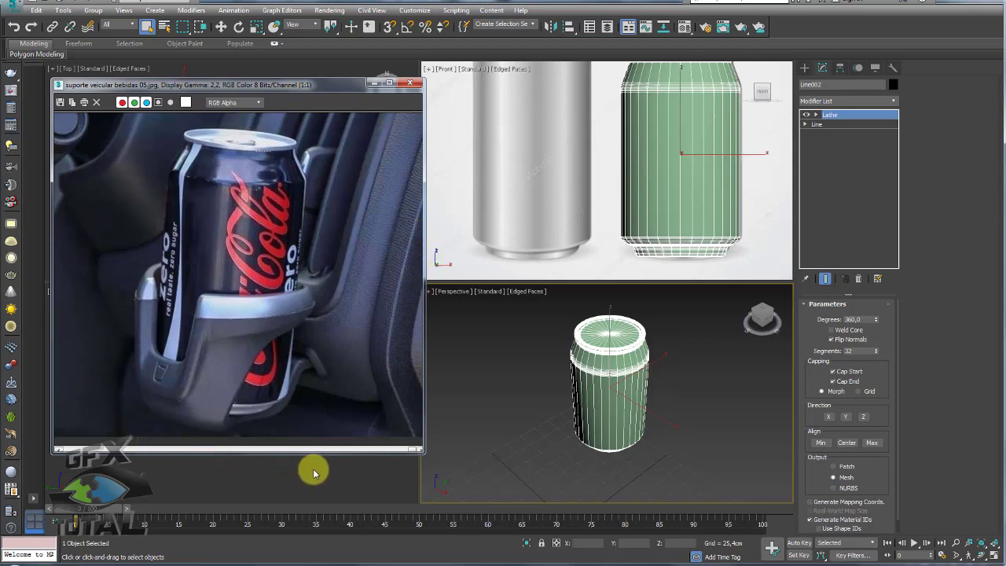
Step: Open suporte veicular bebidas 01.jpg from the Refs folder and page forward to the Coca-Cola photo
click(59, 563)
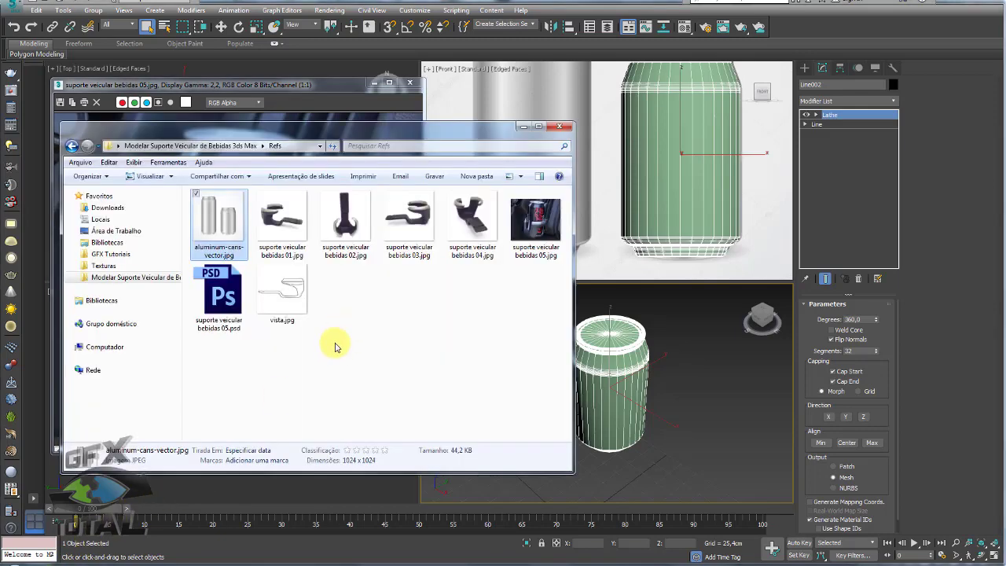
click(354, 363)
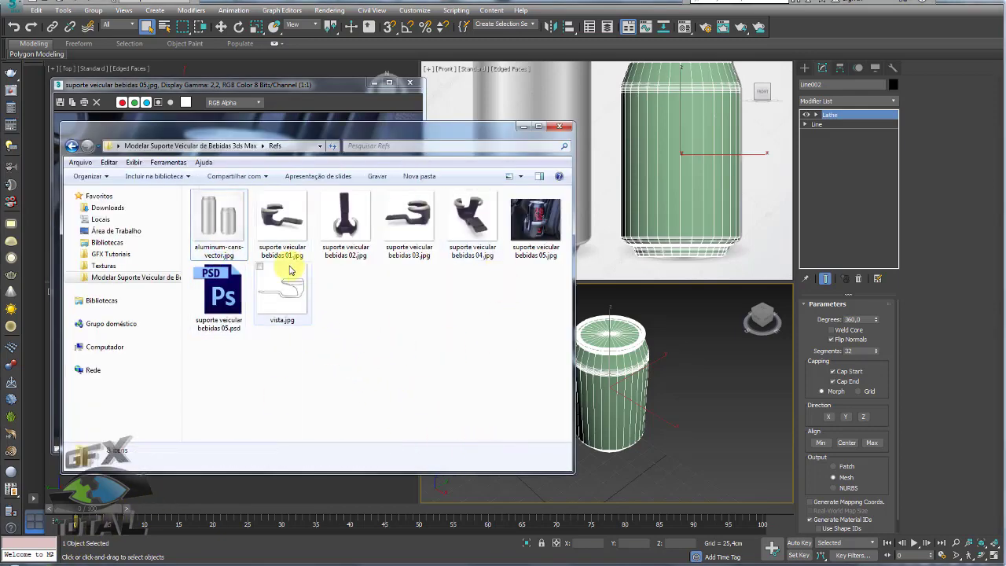
double_click(284, 223)
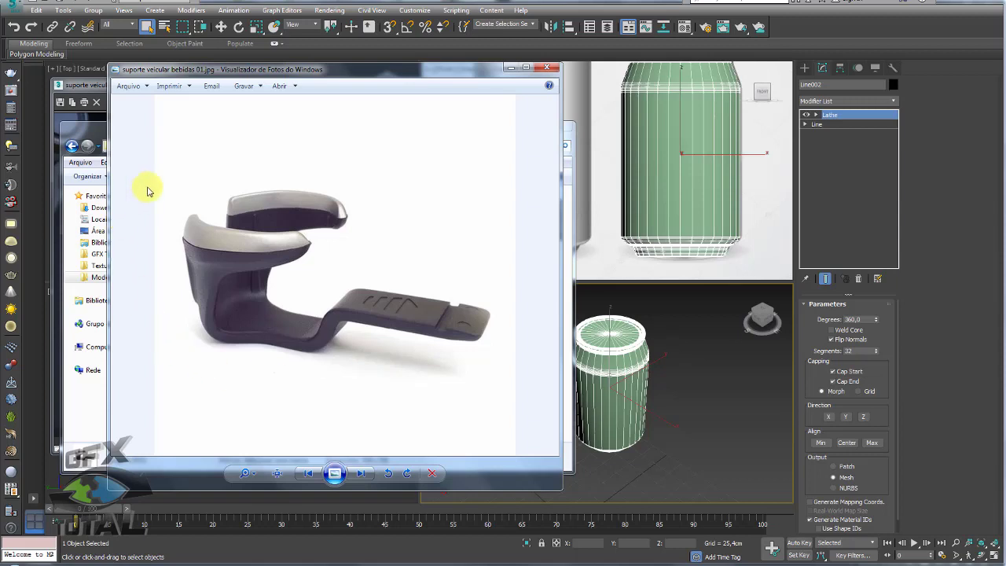
click(360, 474)
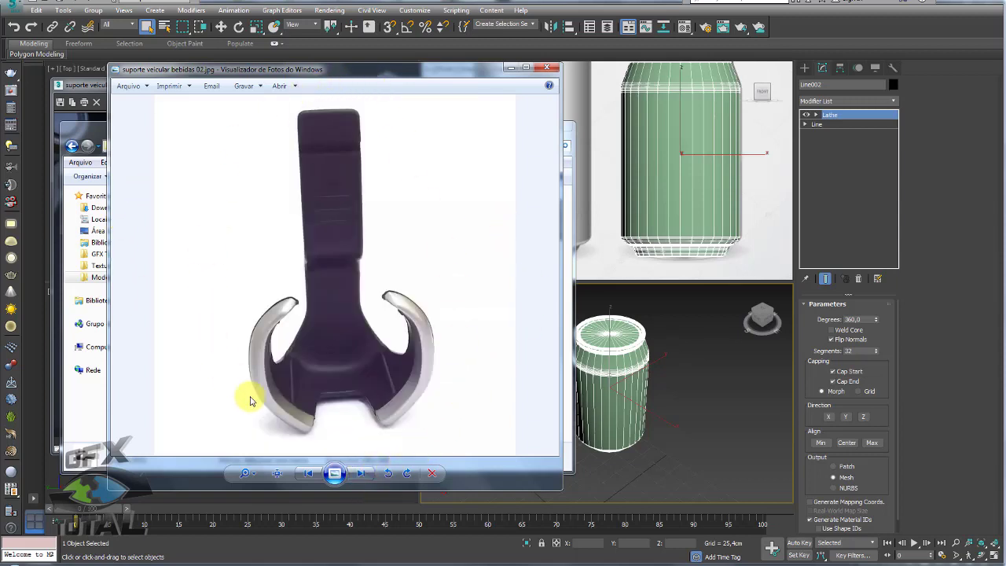
click(360, 474)
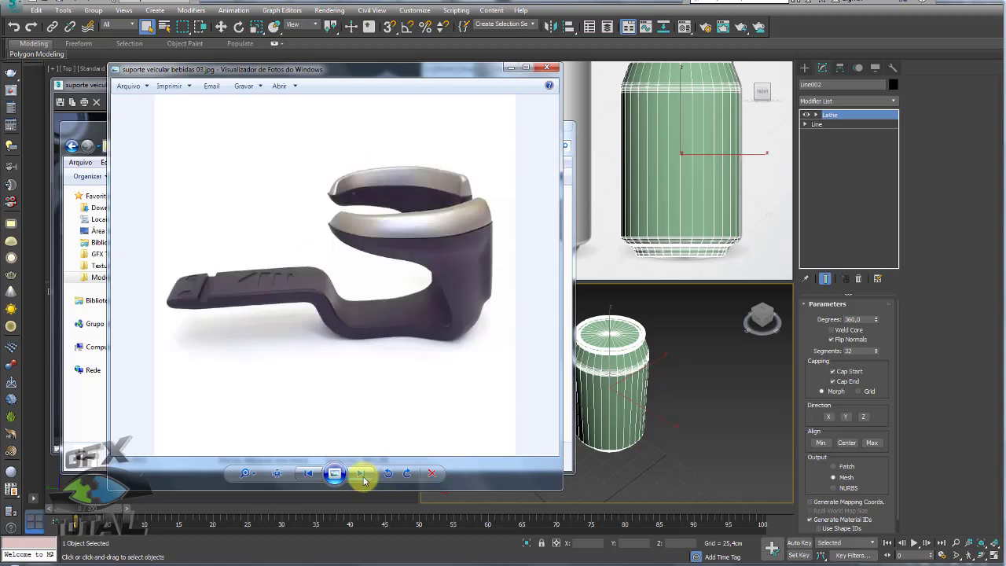
click(361, 474)
click(361, 474)
Step: Step back through the references to the vista.jpg line drawing
click(307, 476)
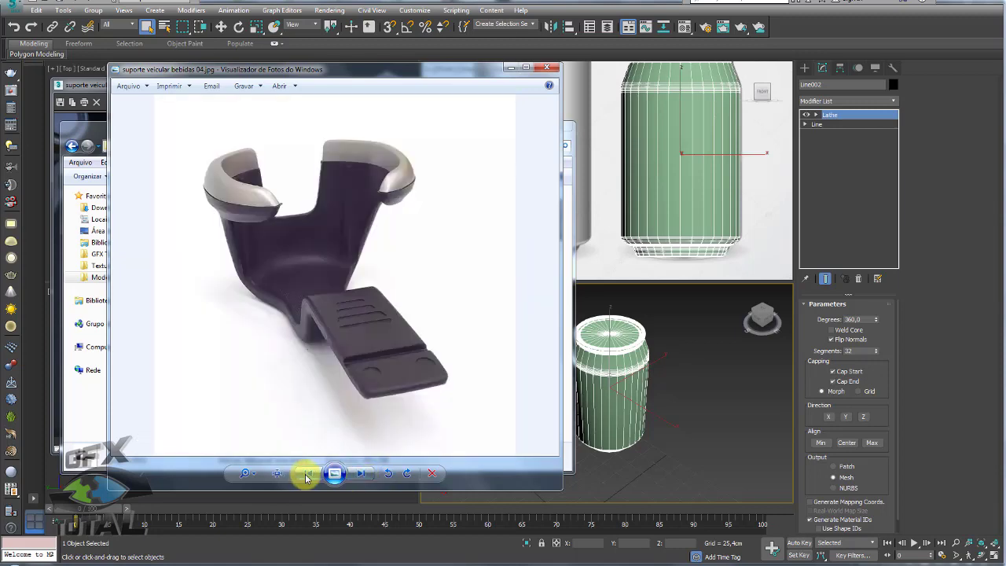
click(307, 475)
click(308, 475)
click(307, 476)
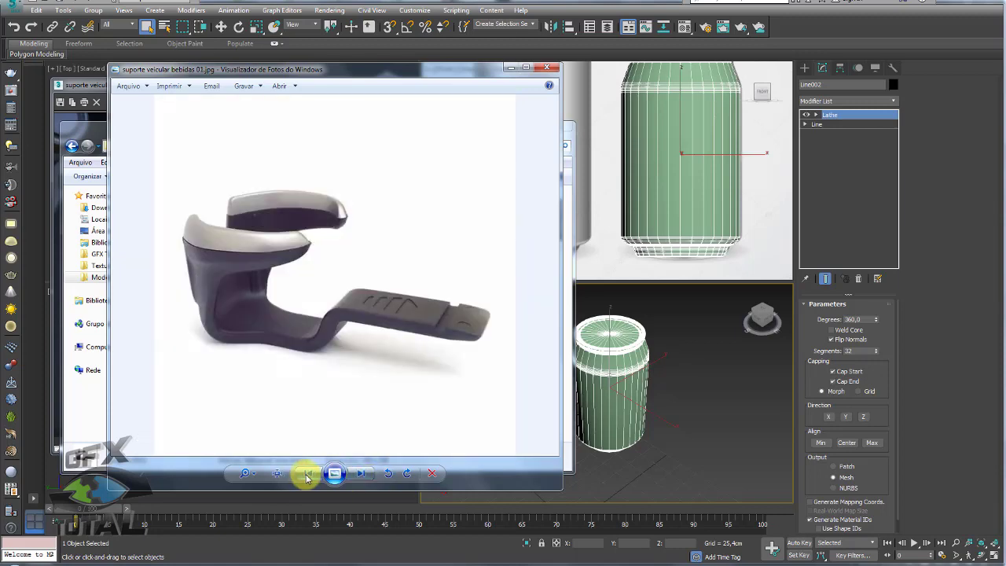
click(307, 475)
click(307, 475)
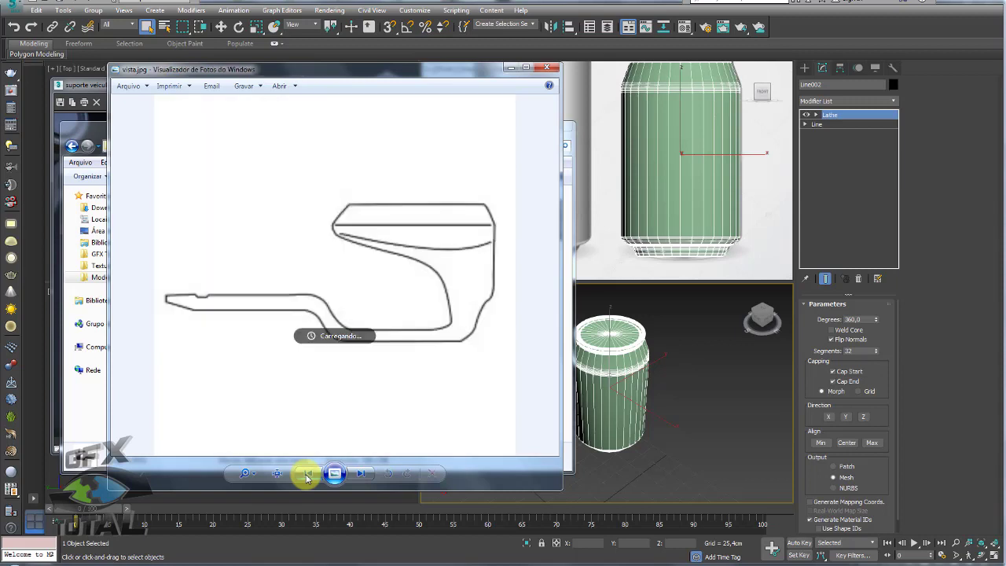
Step: Advance through the references to suporte veicular bebidas 03.jpg, then switch to Photoshop
click(358, 476)
click(358, 475)
click(358, 475)
click(358, 475)
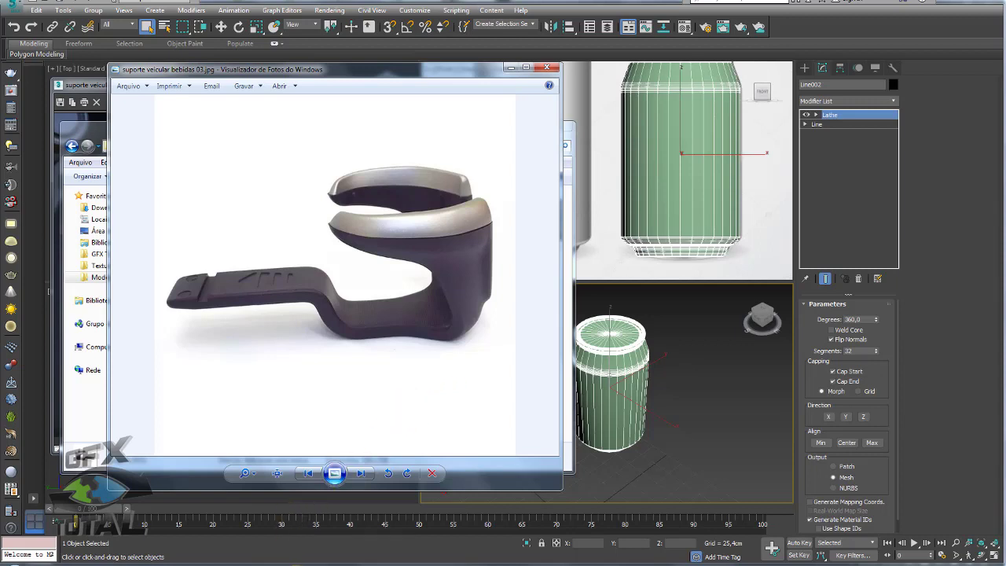
click(296, 562)
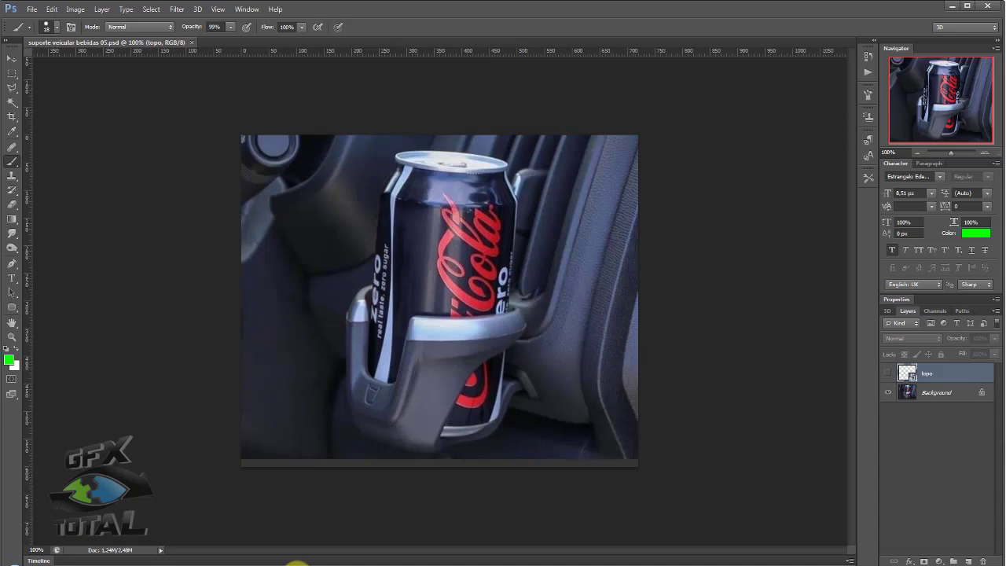
click(884, 373)
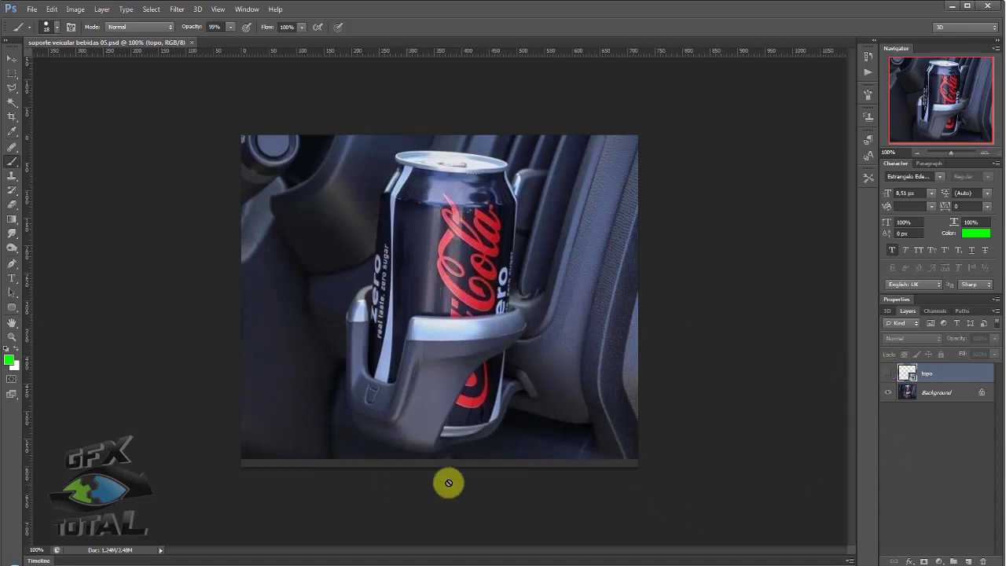
click(887, 373)
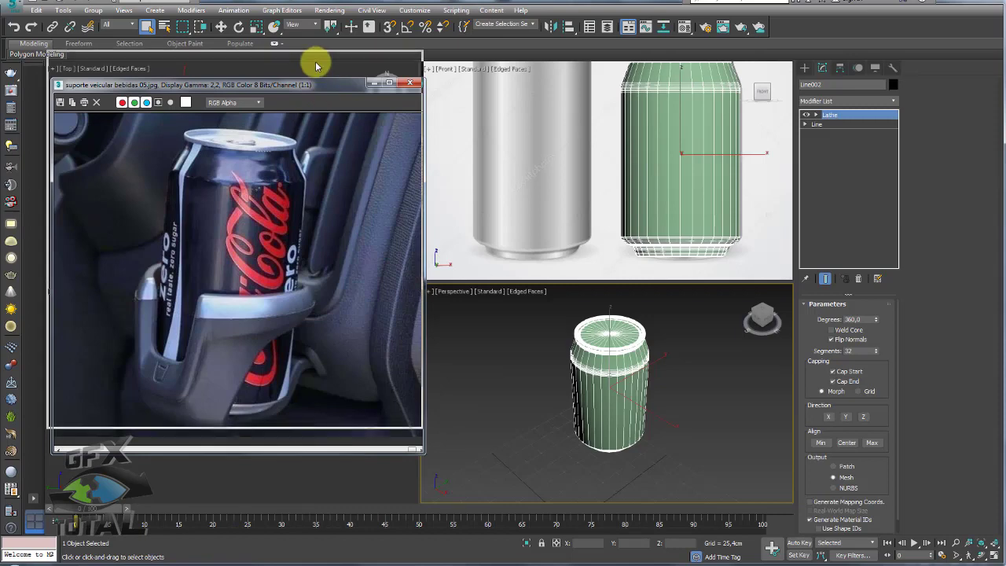
Step: Nudge the photo window, launch the Asset Browser from Utilities and widen its thumbnail pane
scroll(210, 243, up, 2)
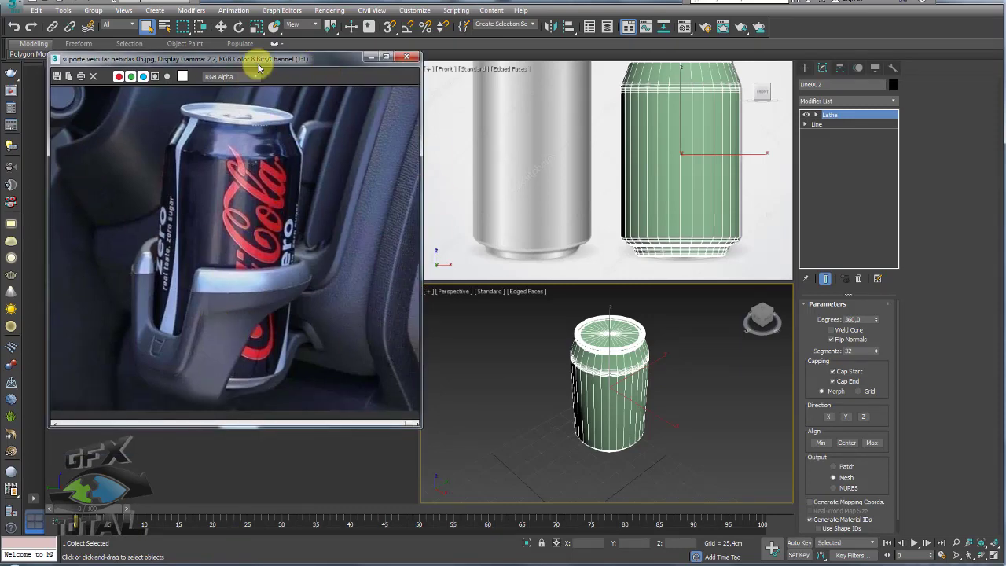
drag(260, 60, 272, 77)
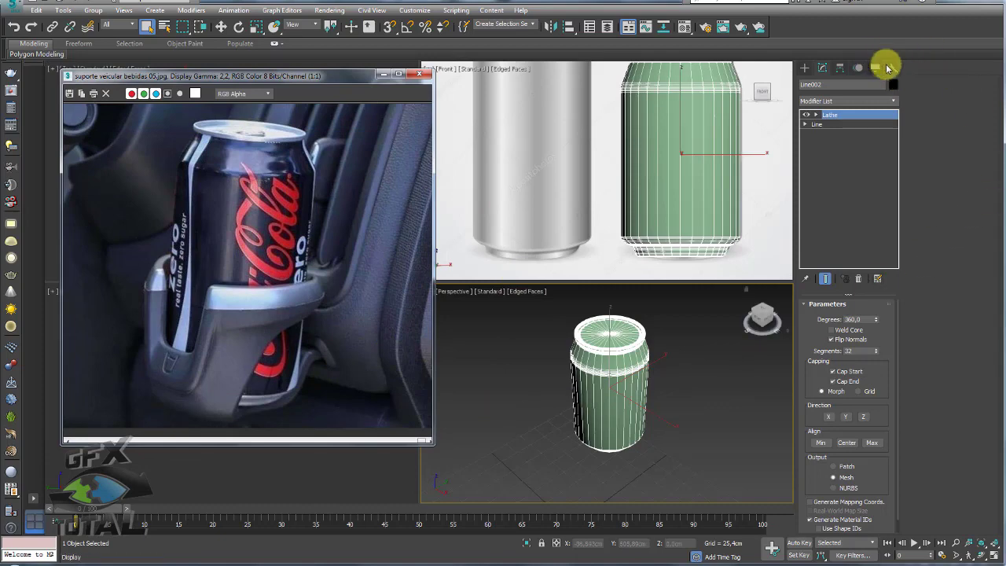
click(894, 68)
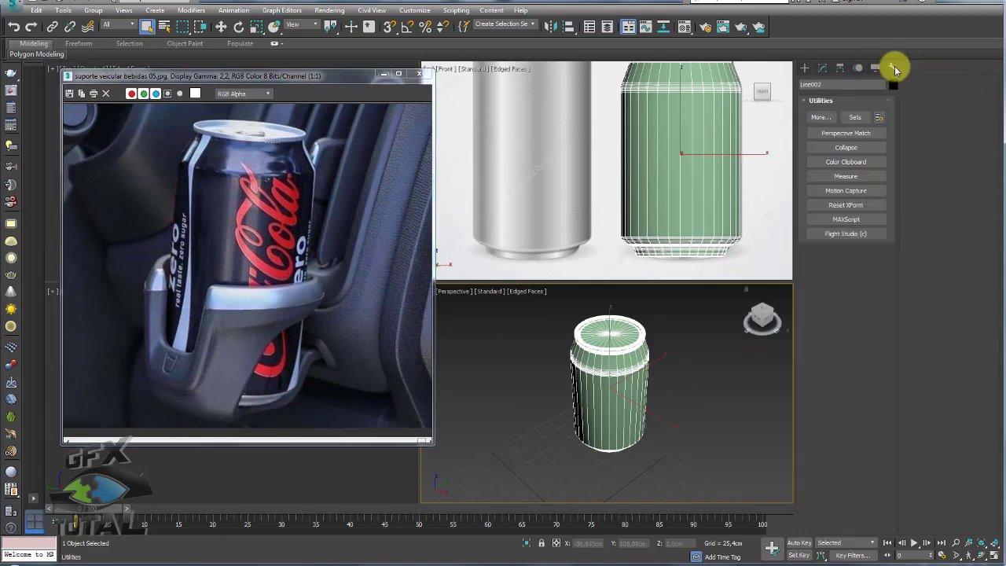
click(822, 119)
click(498, 171)
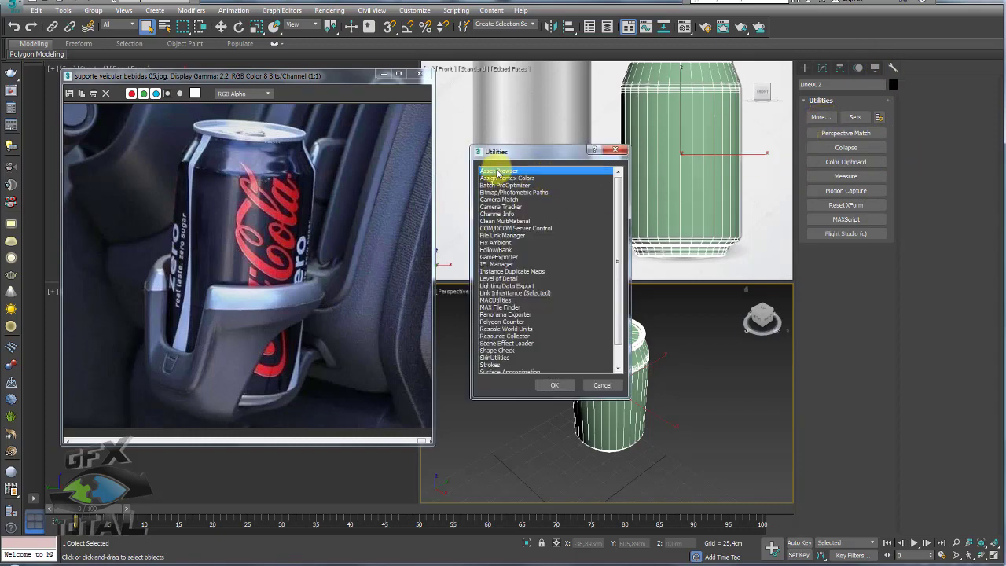
double_click(505, 172)
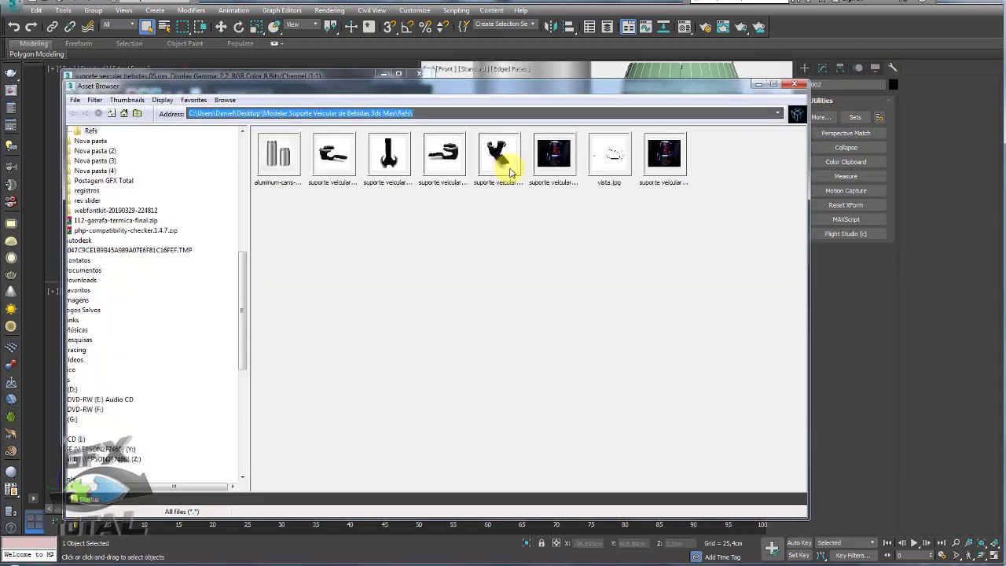
drag(232, 85, 285, 72)
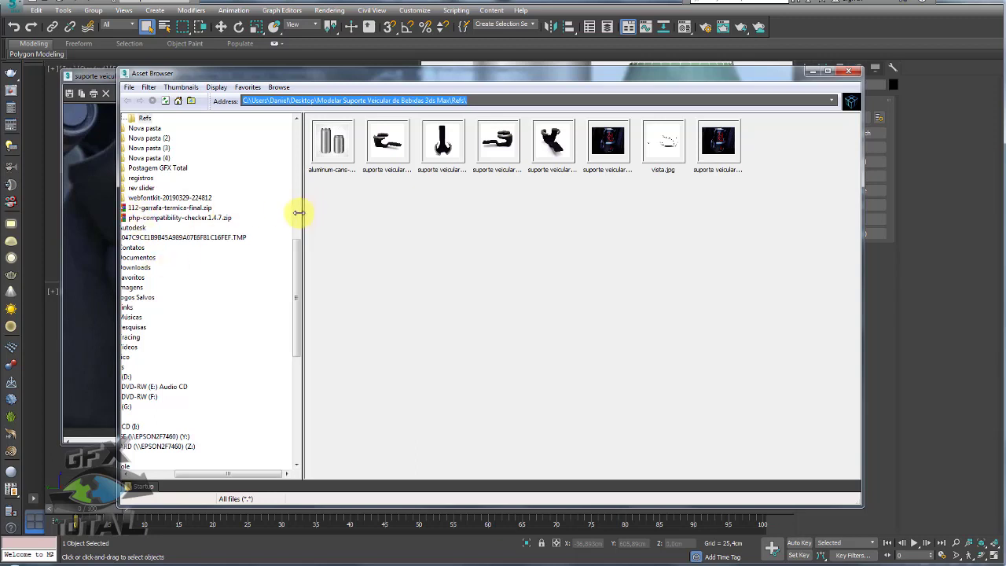
drag(299, 212, 133, 206)
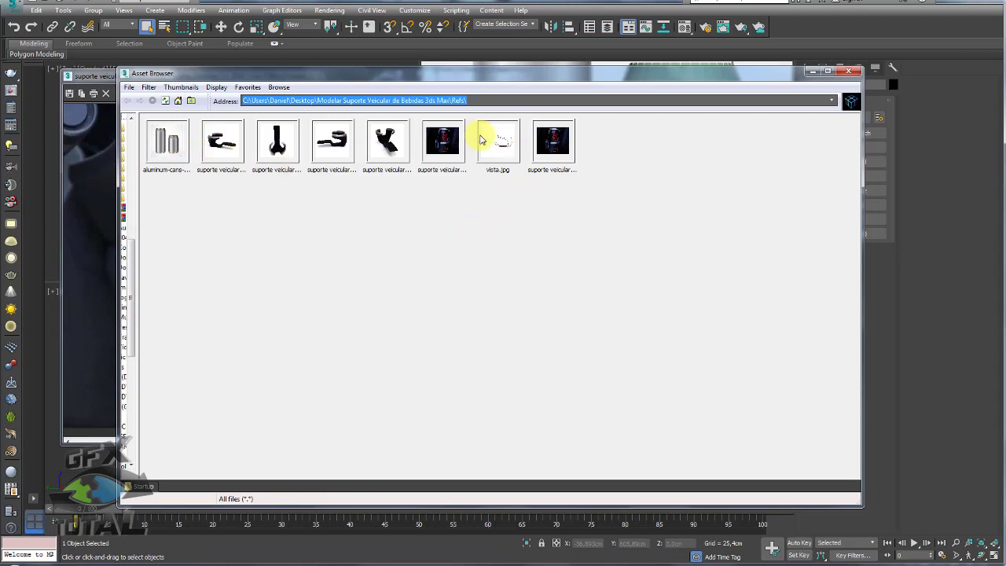
Step: Open suporte veicular bebidas 03.jpg, shrink and move its viewer, and close the Asset Browser
click(688, 136)
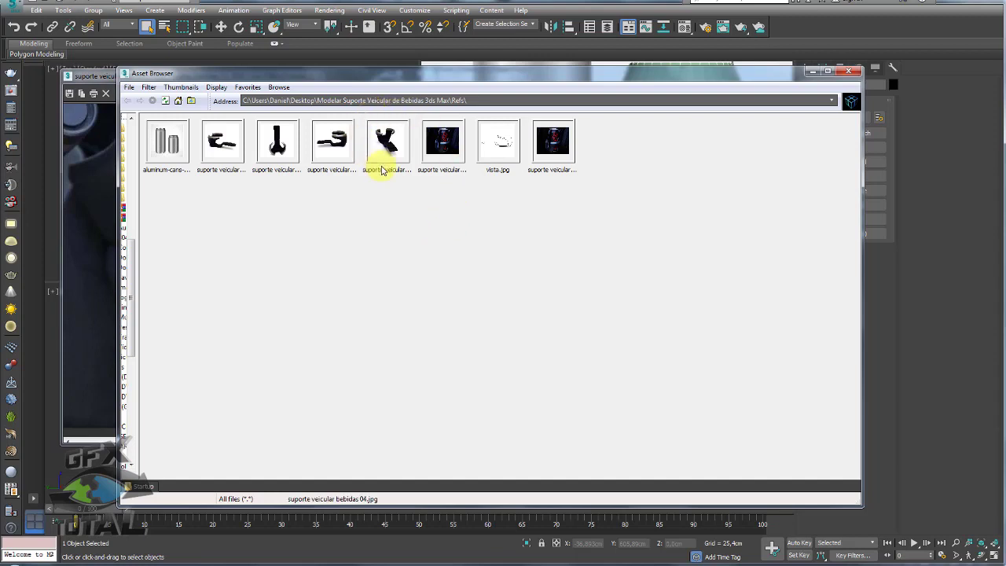
click(330, 143)
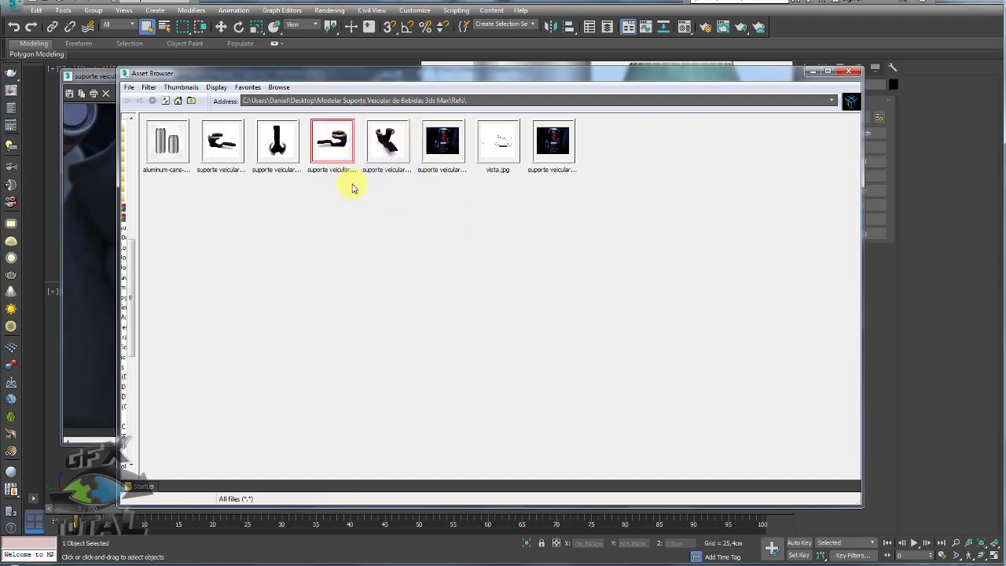
double_click(331, 143)
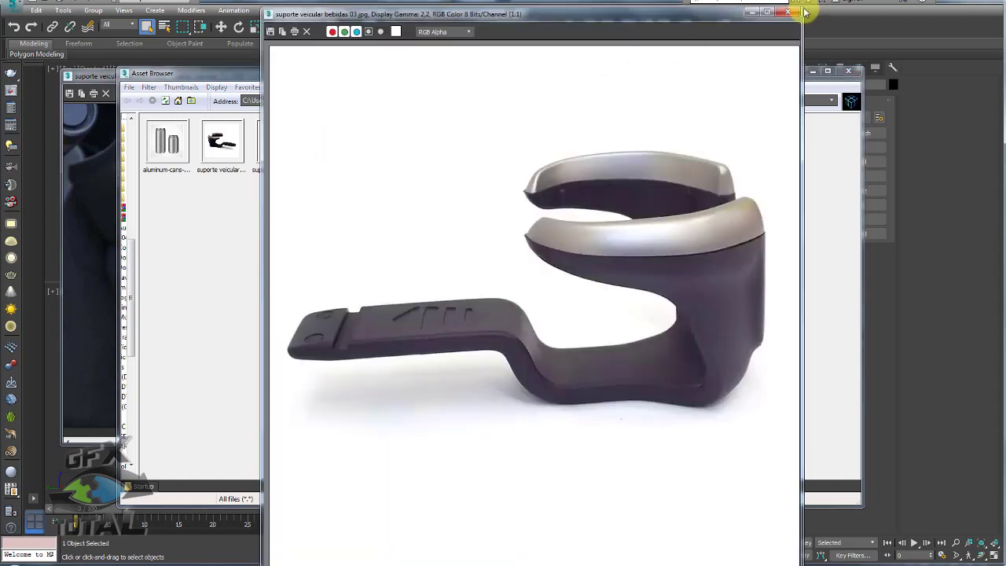
drag(801, 10, 521, 317)
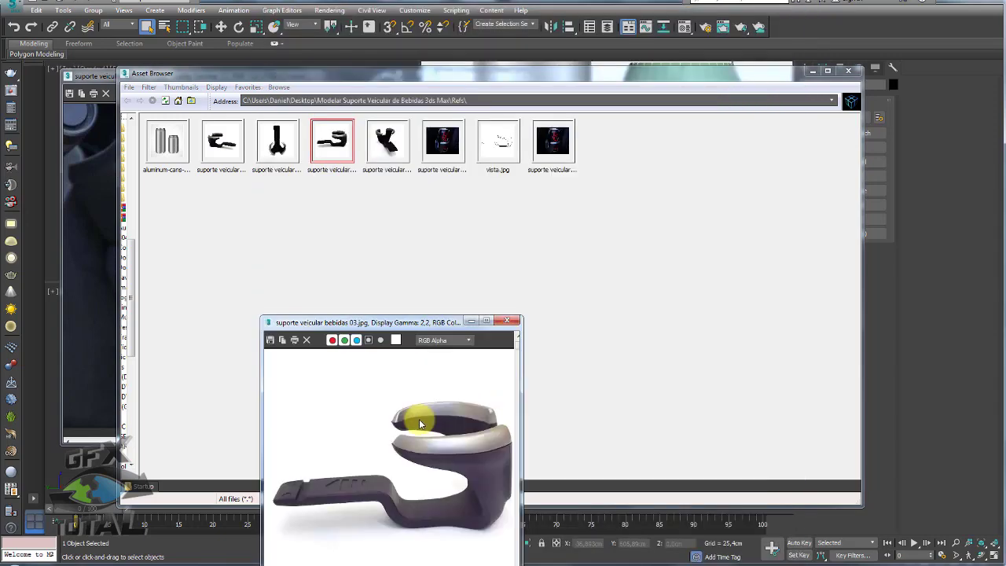
drag(422, 323, 222, 163)
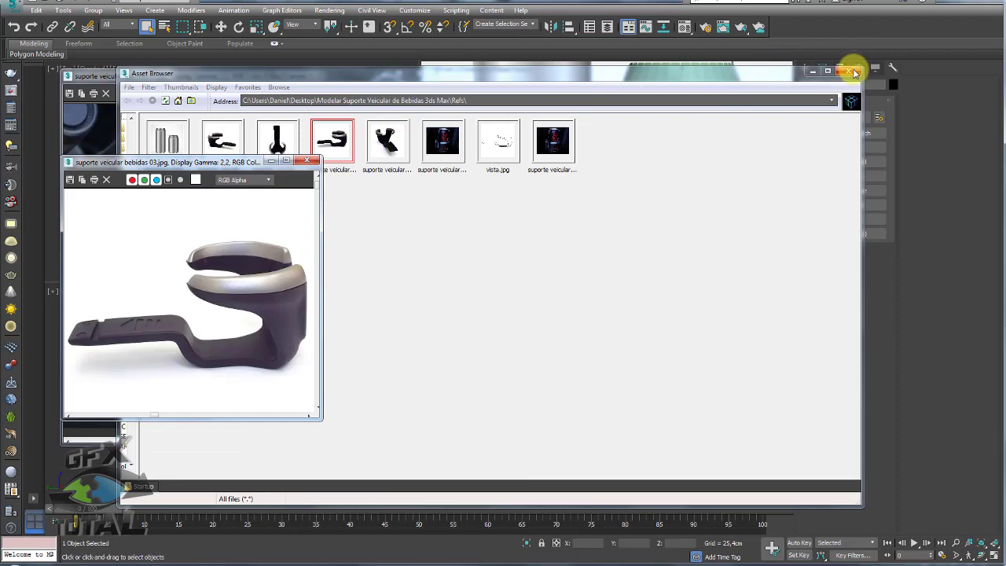
click(848, 70)
Step: Resize and arrange the cup holder and Coke can photo windows beside the viewports
drag(219, 169, 245, 228)
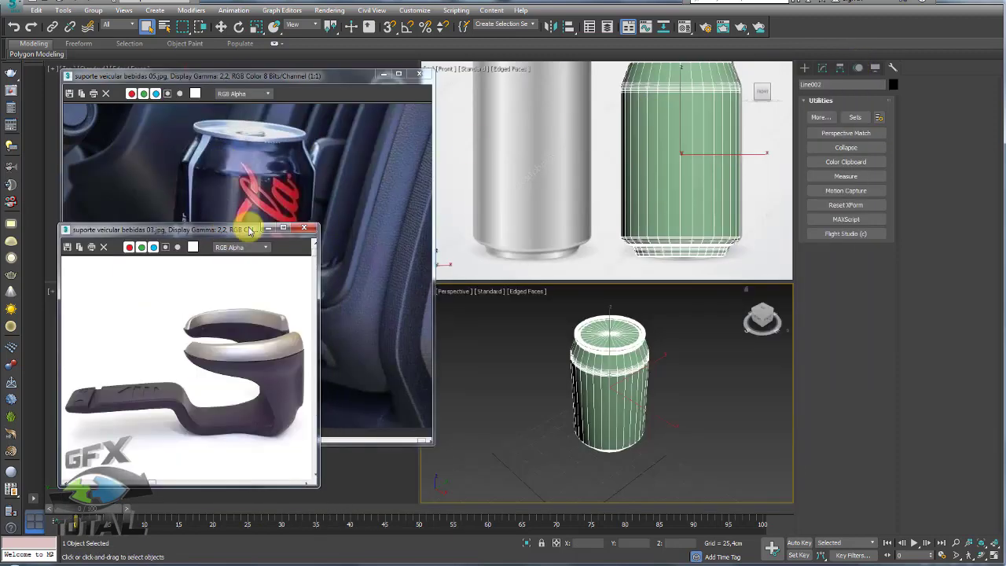
click(341, 196)
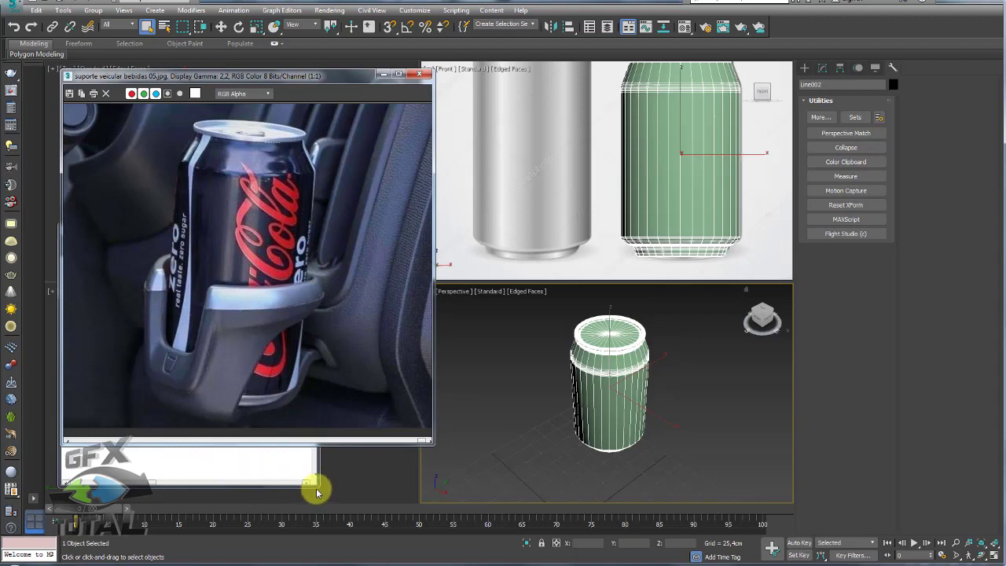
drag(316, 493, 212, 383)
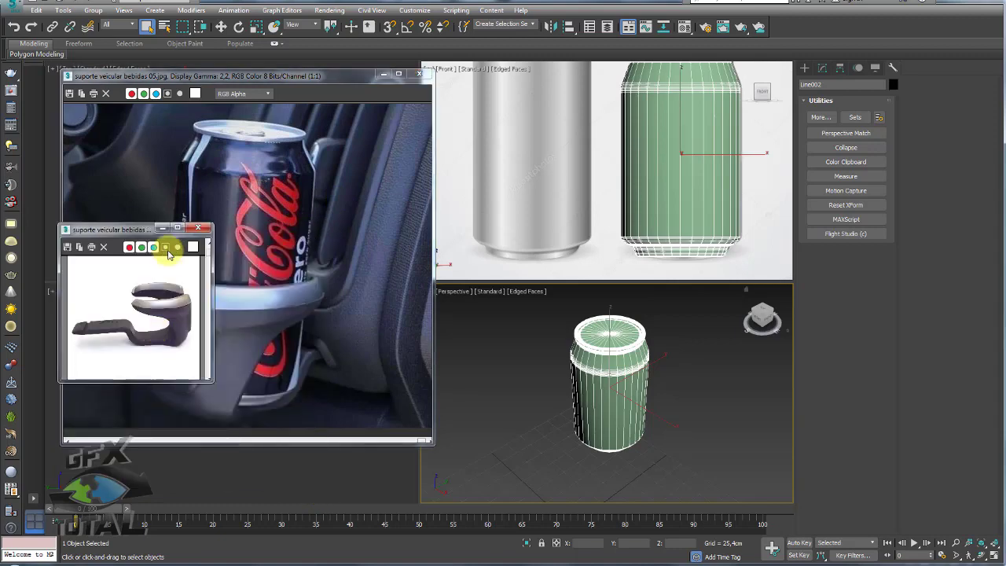
mouse_move(123, 231)
mouse_down()
mouse_move(83, 366)
mouse_move(72, 370)
mouse_up()
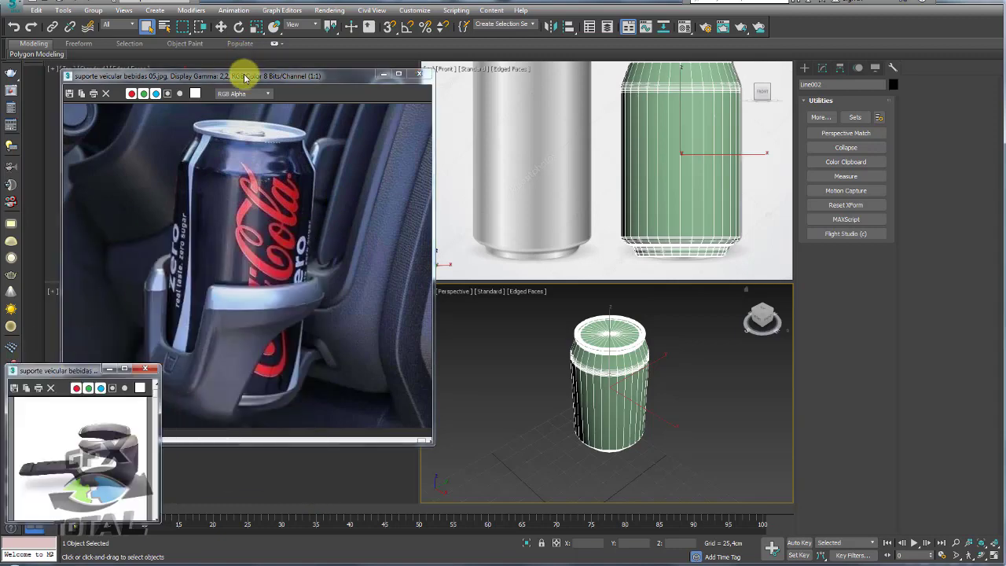
drag(244, 76, 217, 44)
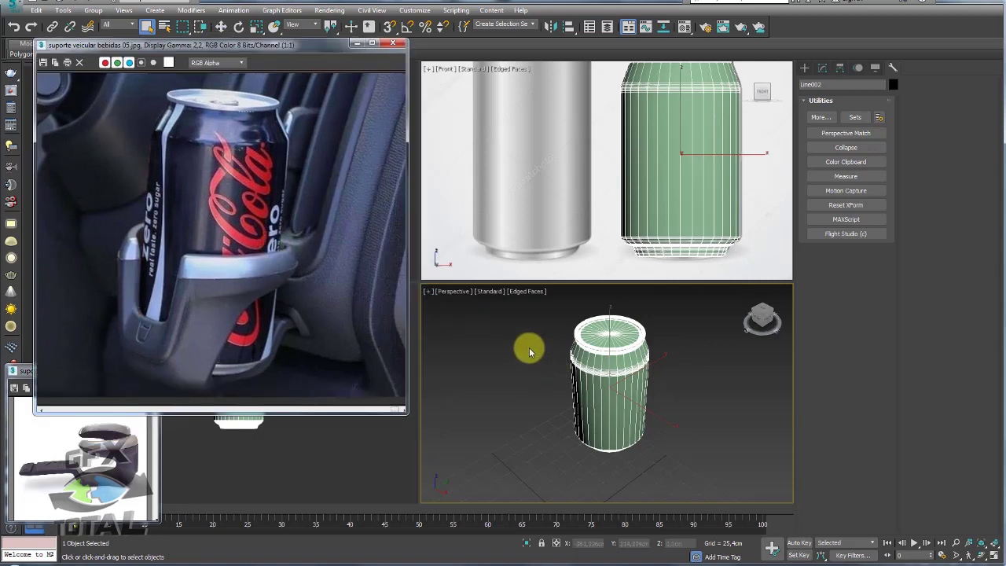
Step: Maximize the Perspective viewport to fill the workspace
mouse_move(528, 352)
middle_down()
mouse_move(536, 336)
mouse_move(665, 291)
mouse_move(621, 333)
mouse_move(654, 275)
mouse_move(602, 259)
middle_up()
click(995, 556)
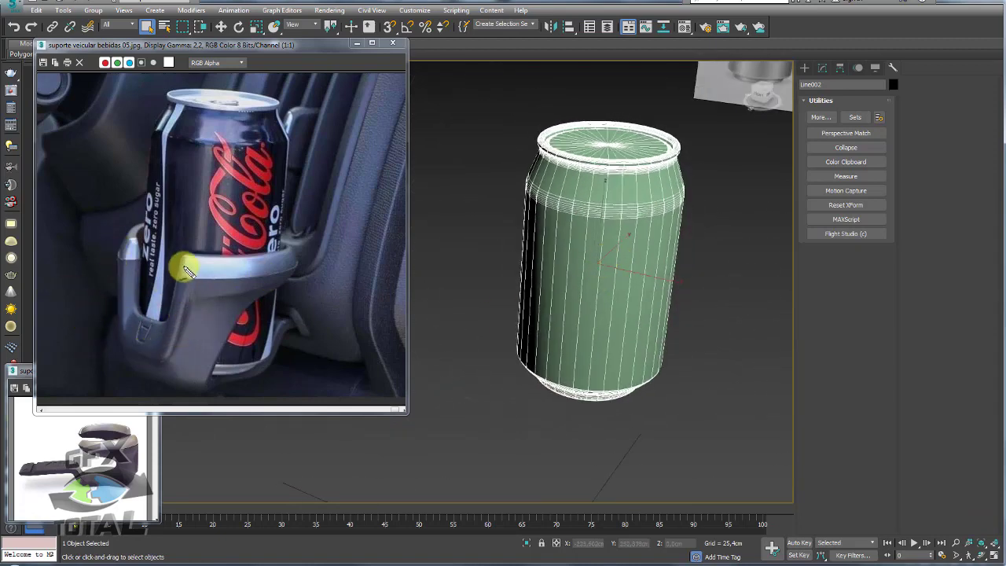
mouse_move(183, 267)
mouse_down()
mouse_move(168, 280)
mouse_move(161, 321)
mouse_move(139, 341)
mouse_move(127, 243)
mouse_move(294, 248)
mouse_up()
drag(267, 113, 268, 234)
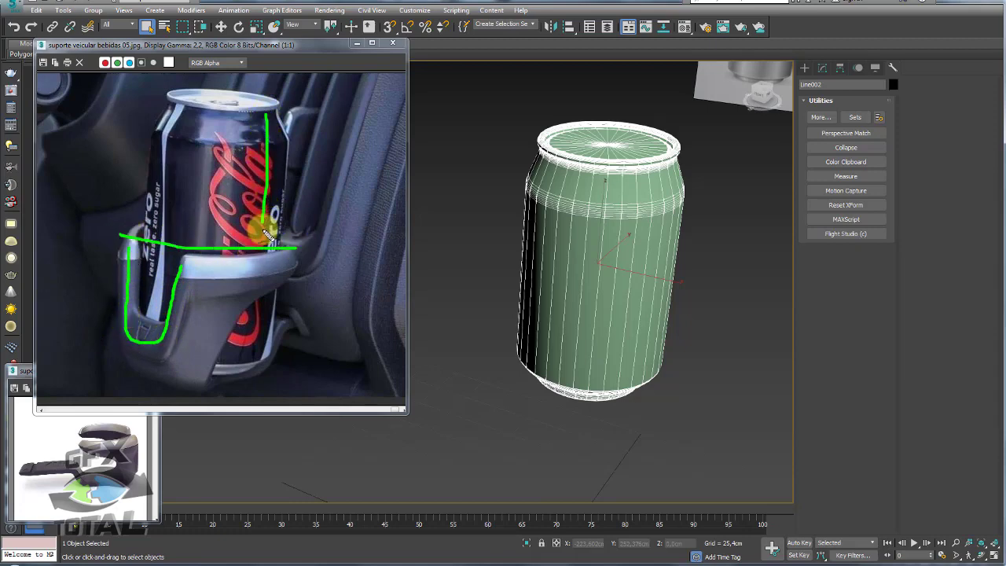
key(Escape)
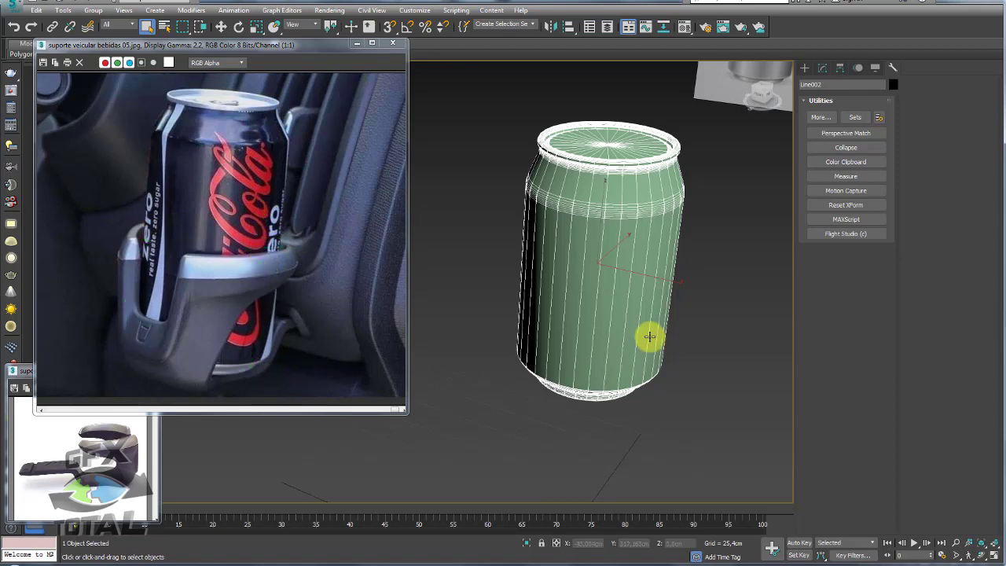
Step: Orbit to face the can and use Hide Unselected to hide the reference plane and silver can
alt+middle_drag(649, 336, 614, 331)
scroll(614, 324, up, 3)
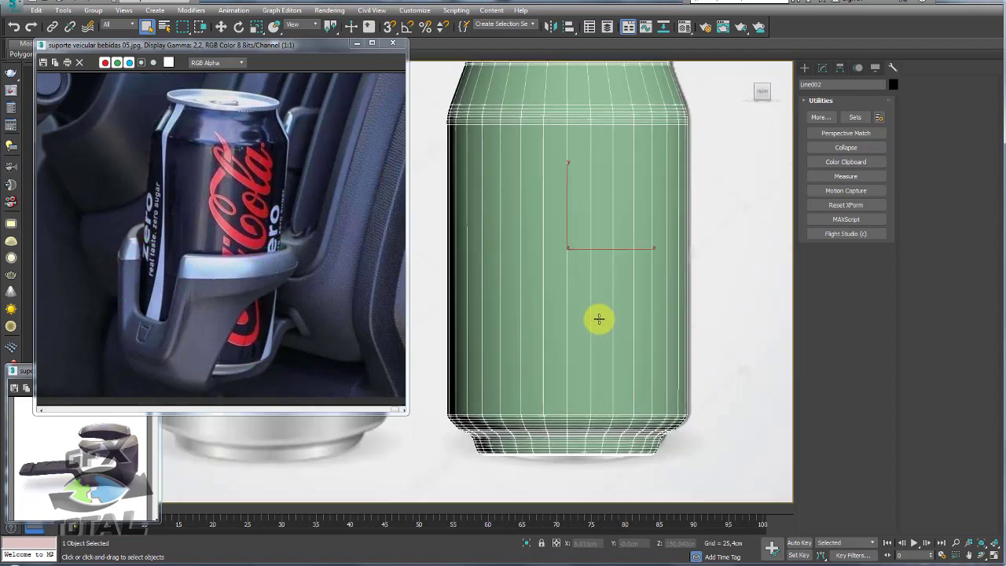
scroll(599, 319, down, 5)
scroll(639, 328, down, 3)
scroll(541, 262, up, 2)
right_click(534, 261)
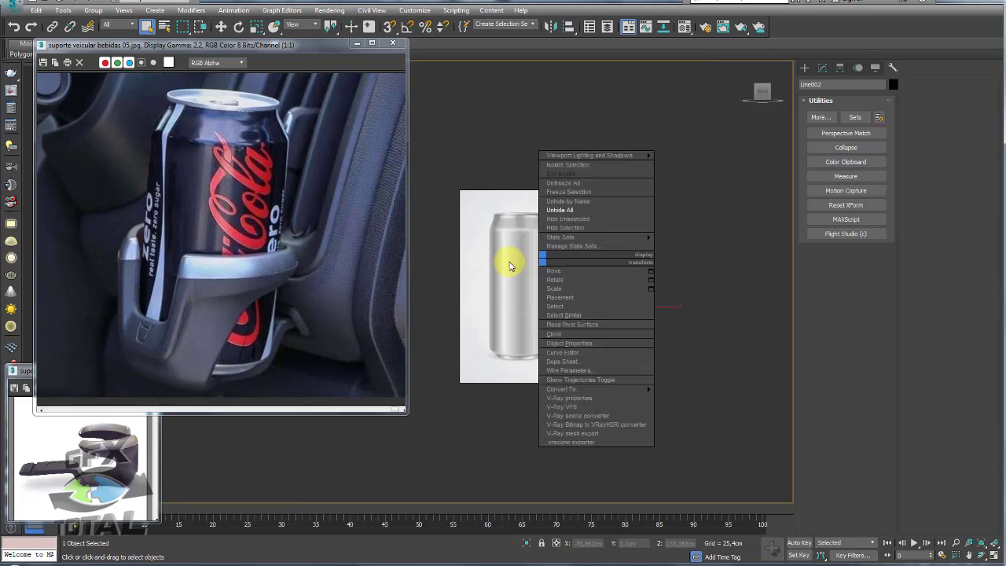
right_click(498, 262)
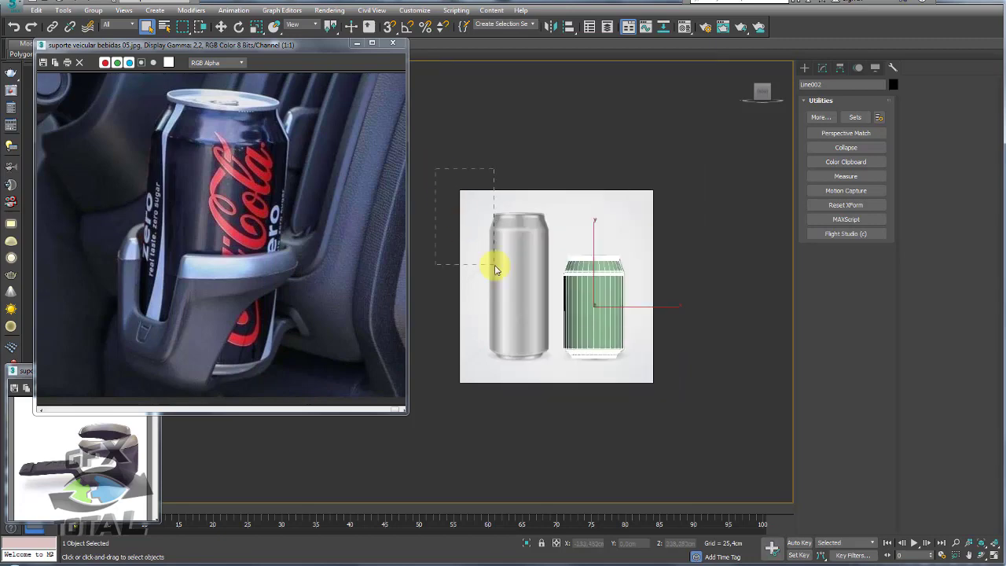
right_click(495, 269)
click(526, 231)
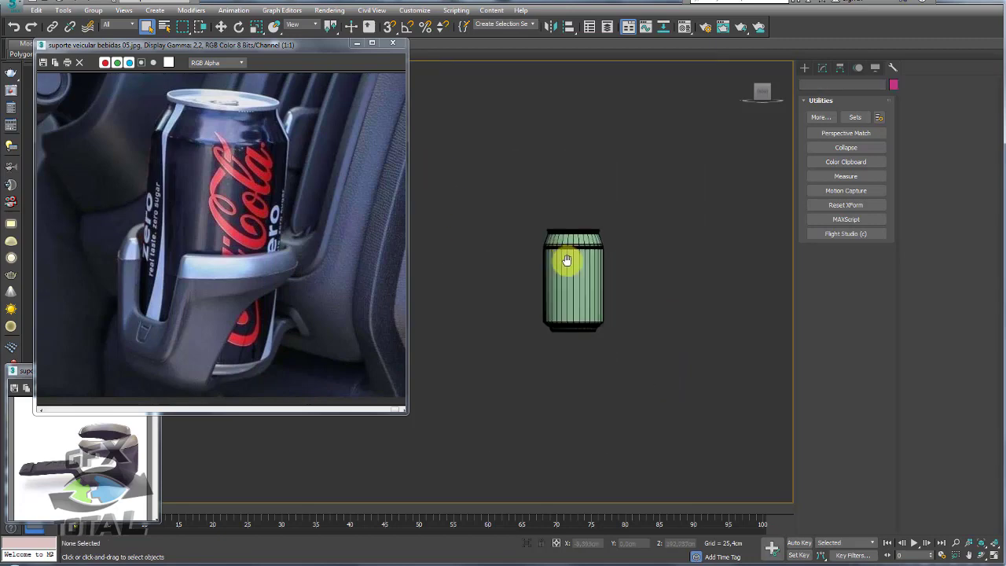
Step: Draw Plane002, about 50 cm square, beside the can with Length and Width Segs of 1
scroll(566, 260, up, 3)
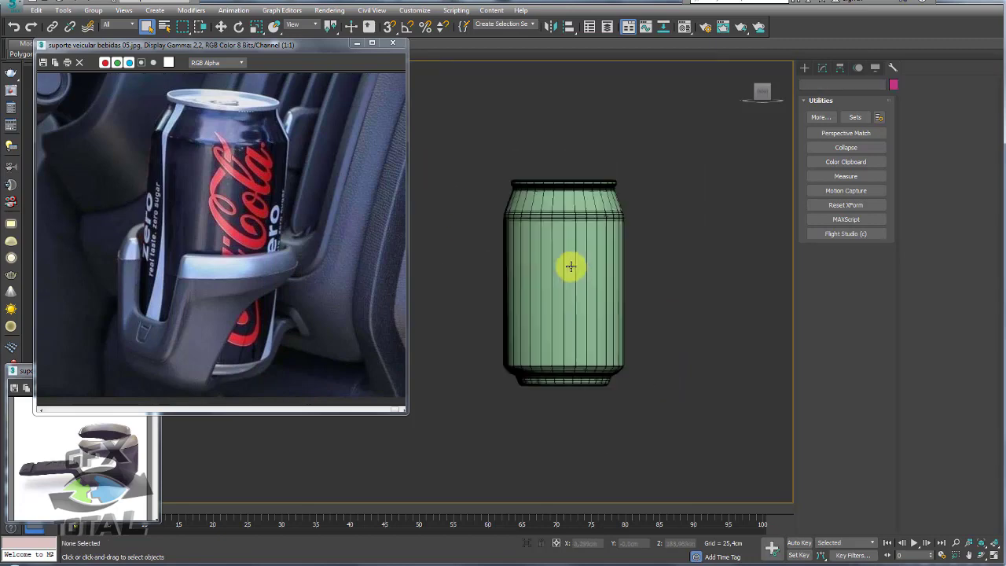
click(804, 68)
click(867, 180)
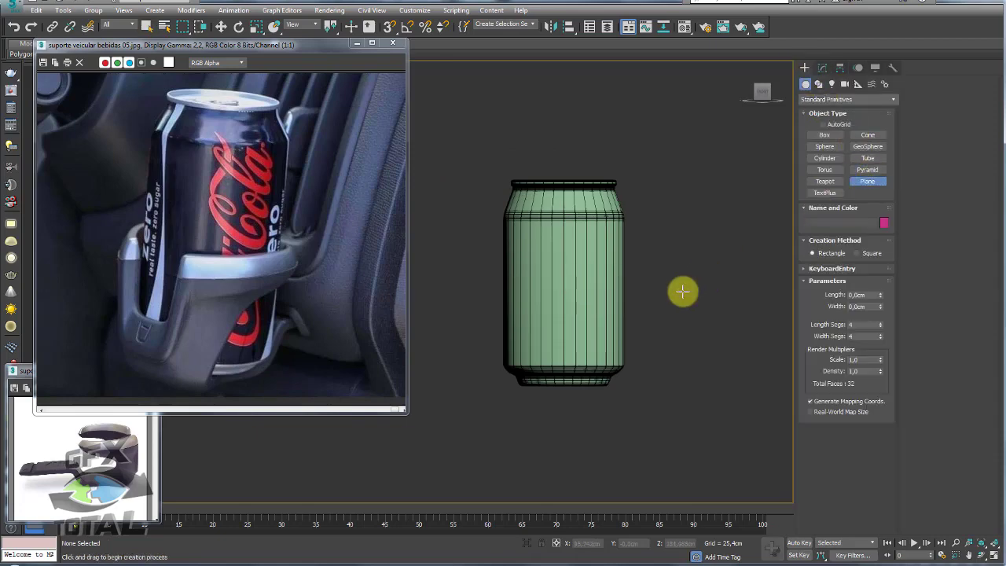
mouse_move(644, 281)
mouse_down()
mouse_move(696, 346)
mouse_move(718, 354)
mouse_up()
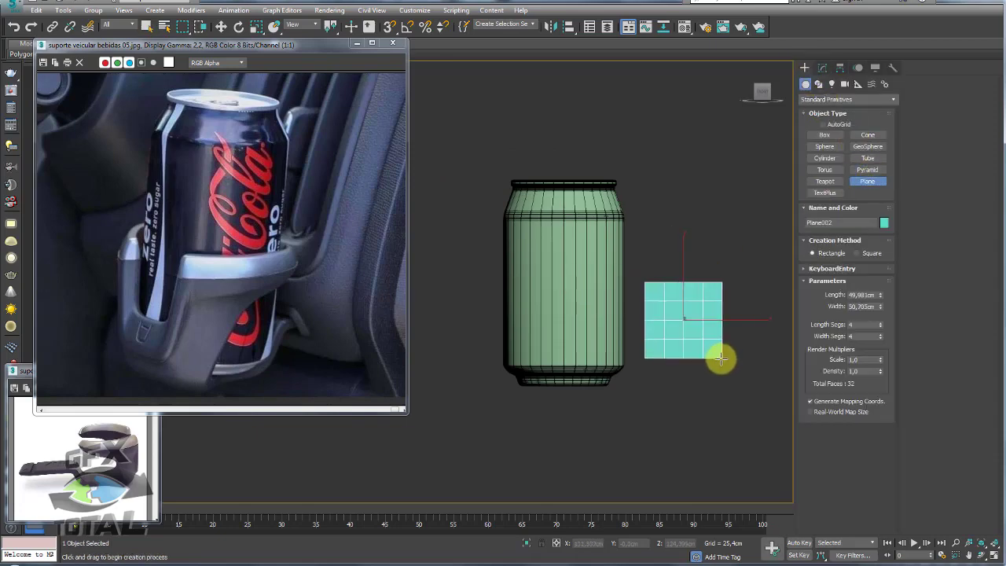
right_click(880, 336)
right_click(880, 325)
middle_drag(681, 306, 663, 297)
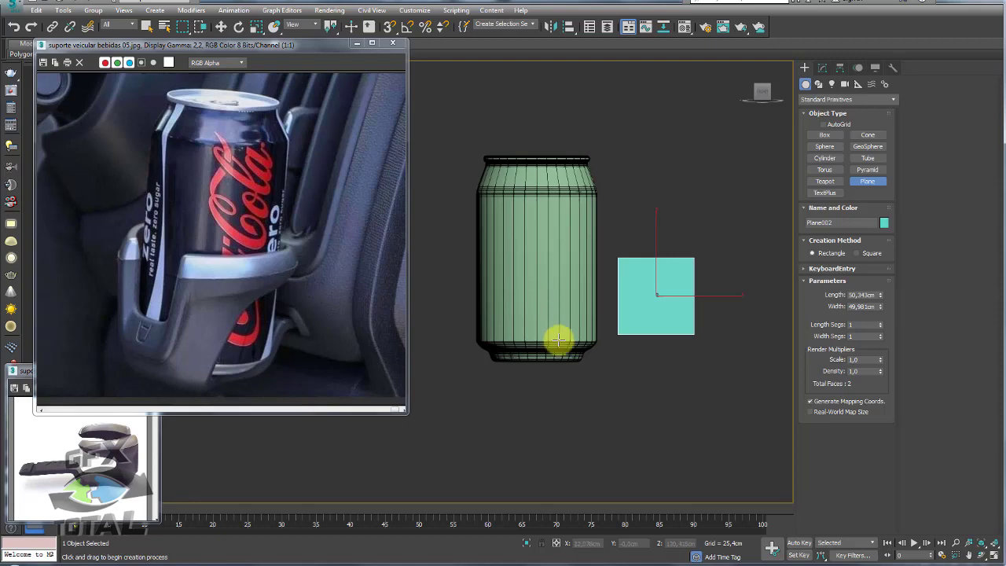
Step: Align Plane002's center to the can's center on all three axes using Alt+A
key(alt+a)
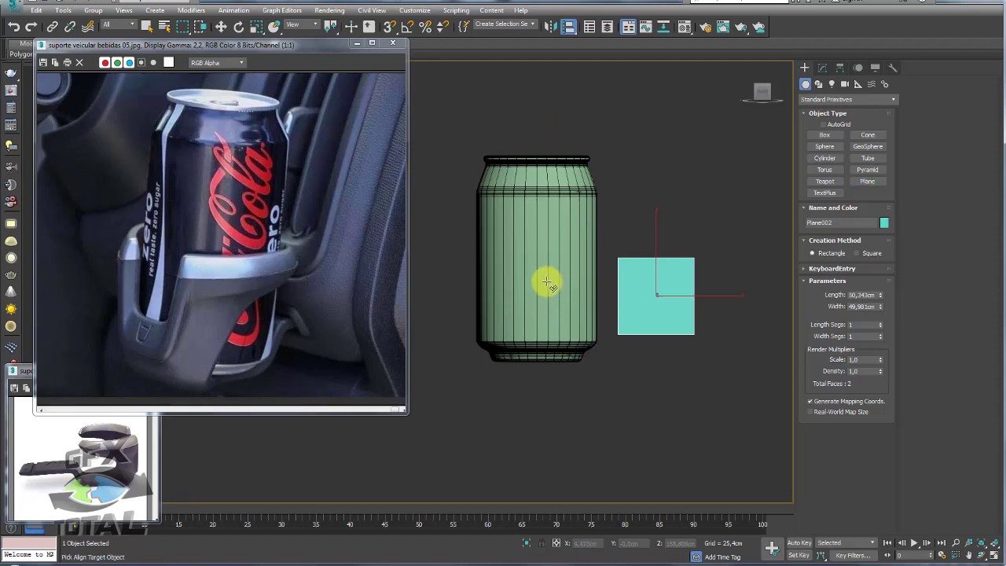
click(545, 280)
click(464, 249)
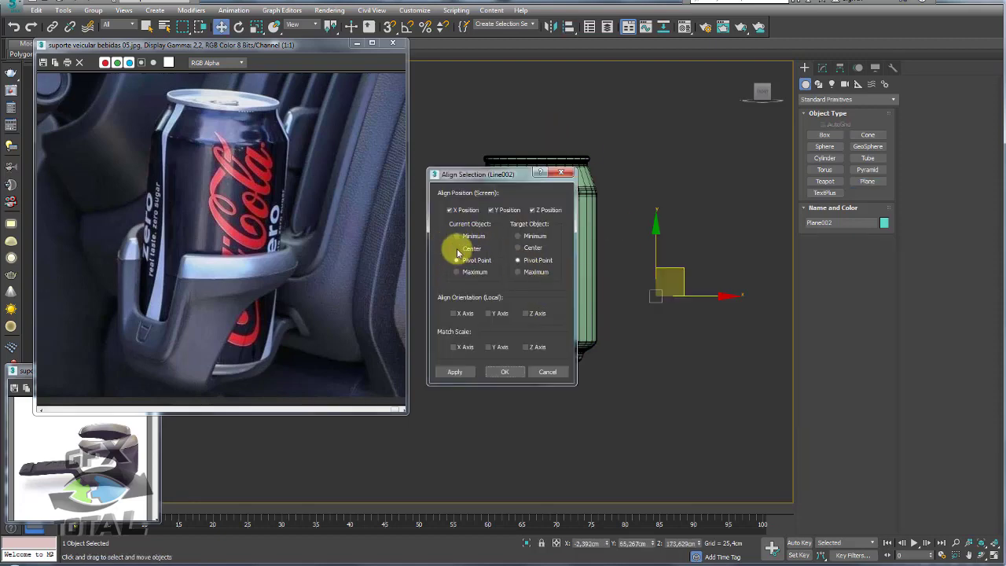
click(526, 249)
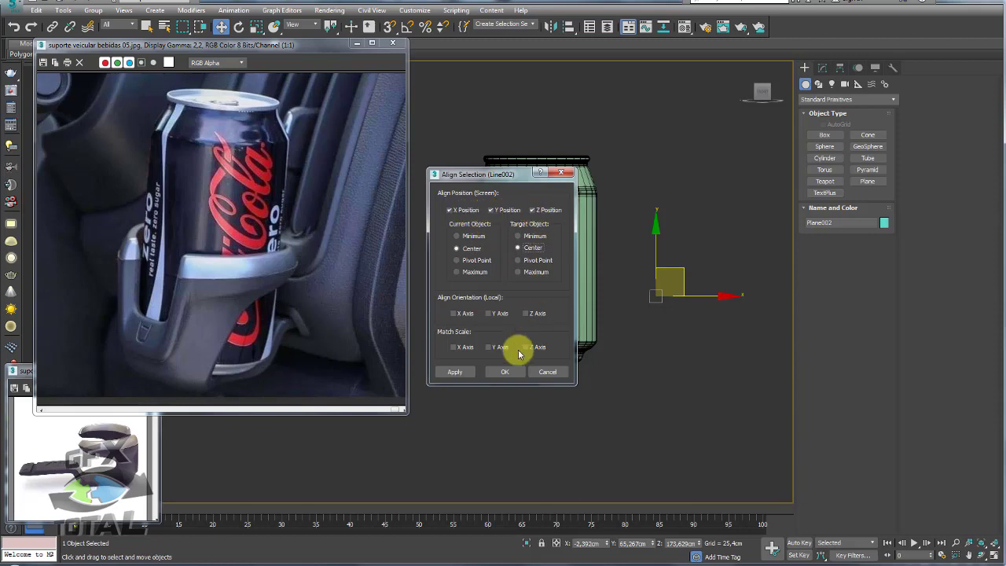
click(501, 370)
mouse_move(643, 354)
alt+middle_down()
mouse_move(651, 377)
mouse_move(684, 332)
mouse_move(587, 353)
mouse_move(652, 267)
alt+middle_up()
mouse_move(652, 268)
mouse_down()
mouse_move(560, 272)
mouse_move(572, 274)
mouse_up()
mouse_move(572, 274)
alt+middle_down()
mouse_move(602, 314)
mouse_move(634, 300)
alt+middle_up()
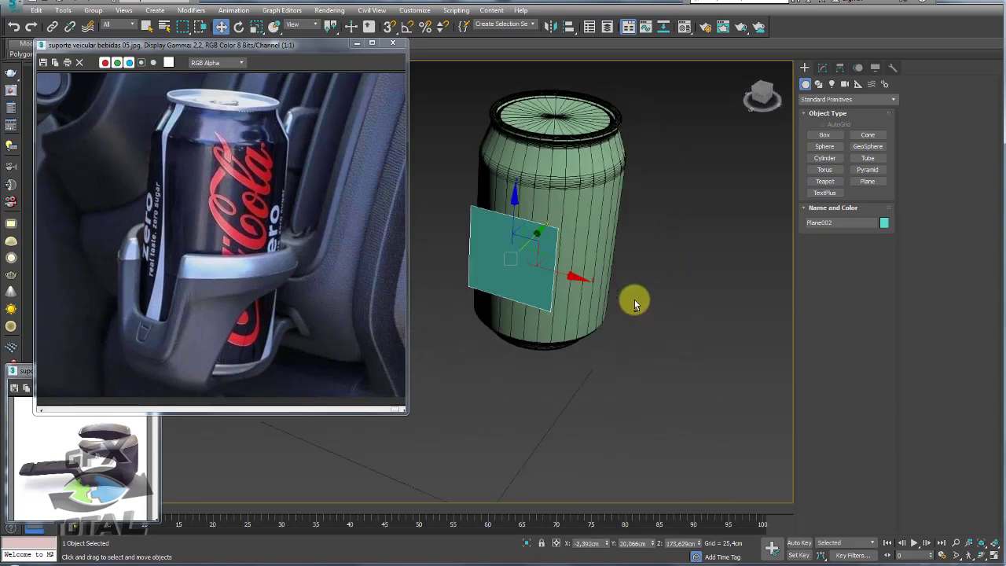
Step: In the Front view, move the plane down to the can's lower part and arrange the Coke photo
key(f)
middle_drag(561, 325, 599, 264)
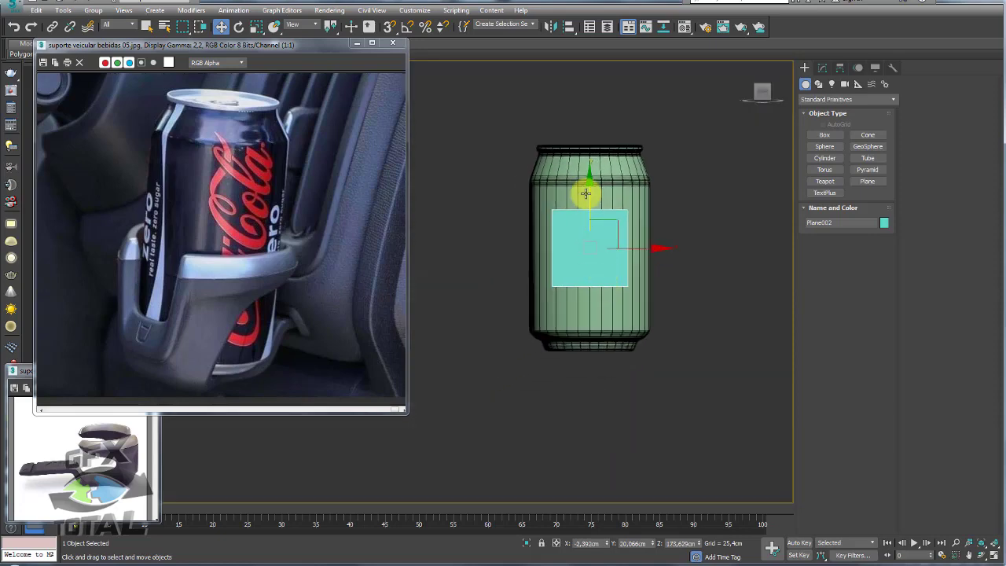
drag(585, 193, 587, 257)
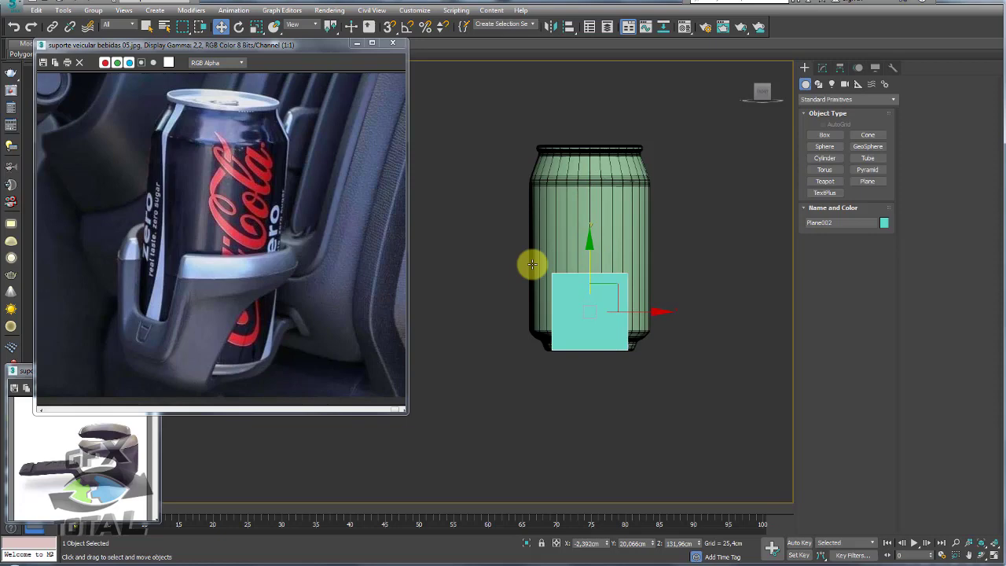
click(213, 284)
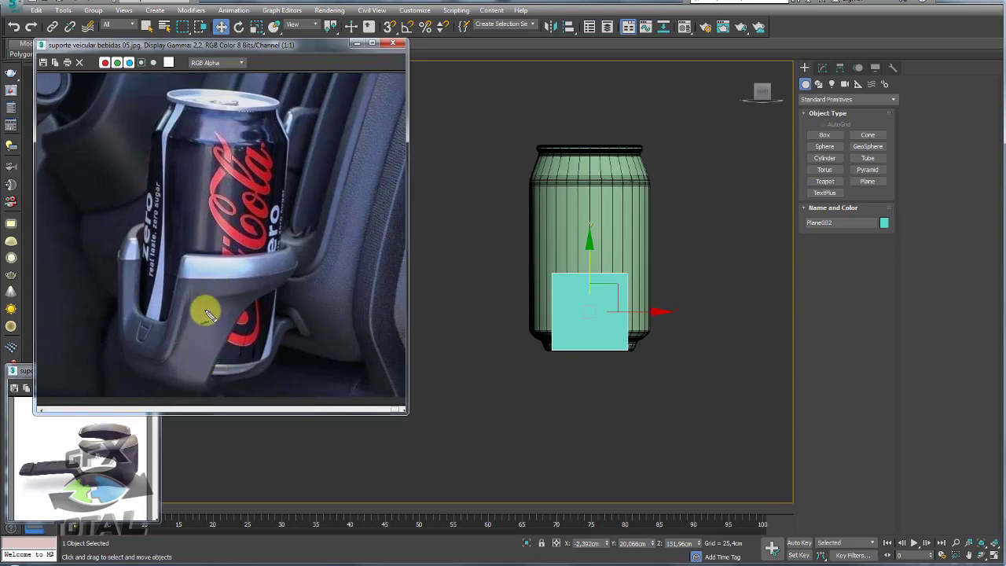
drag(132, 241, 265, 249)
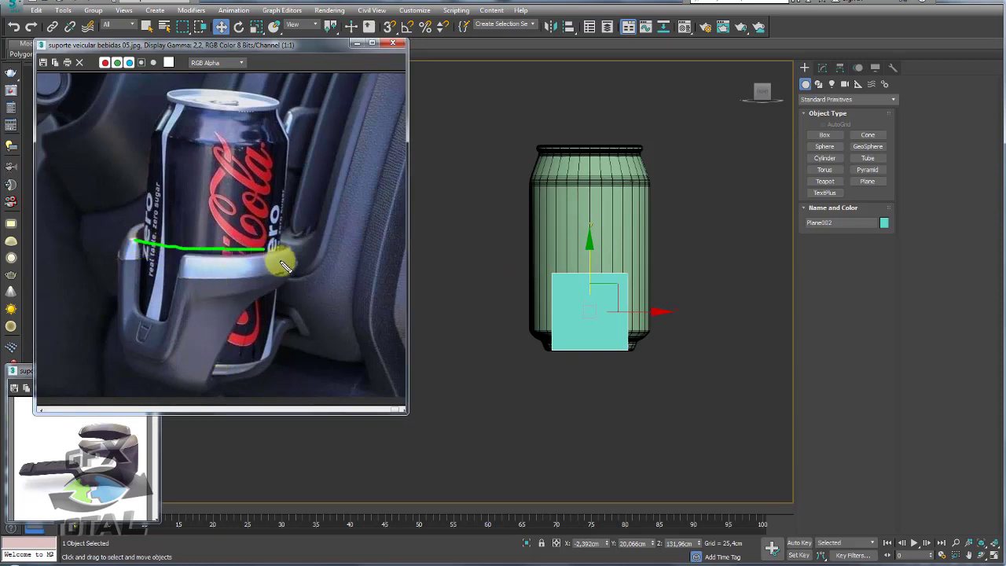
drag(127, 357, 255, 362)
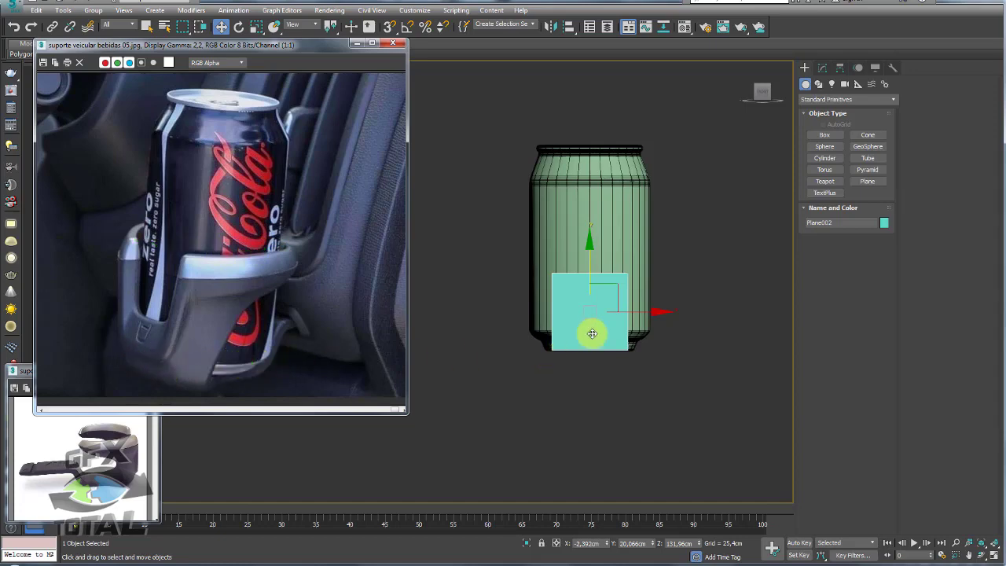
Step: Raise the plane partway up the can and convert it to an Editable Poly
mouse_move(589, 264)
mouse_down()
mouse_move(596, 244)
mouse_move(664, 257)
mouse_up()
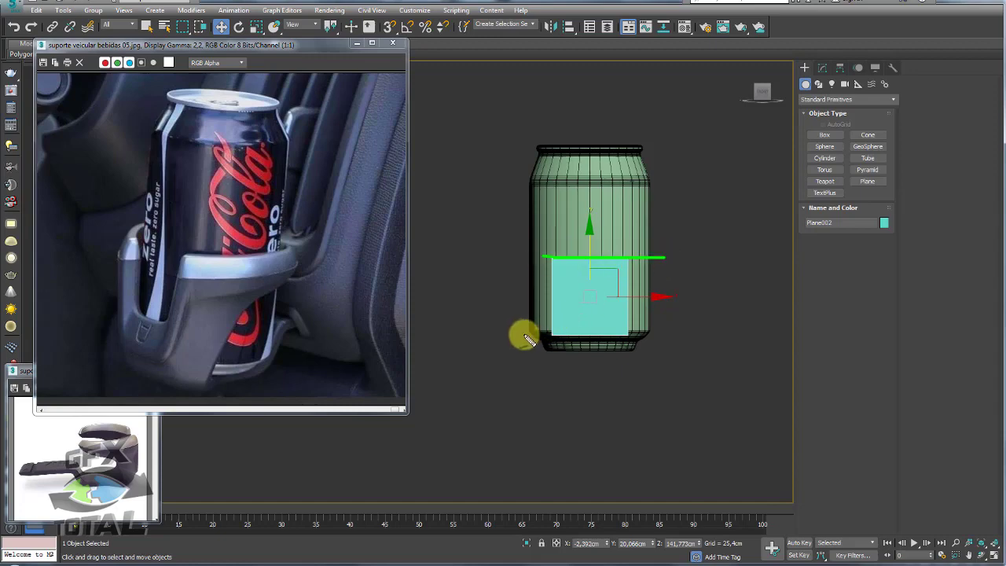
drag(524, 340, 670, 337)
scroll(644, 322, up, 2)
scroll(607, 298, up, 2)
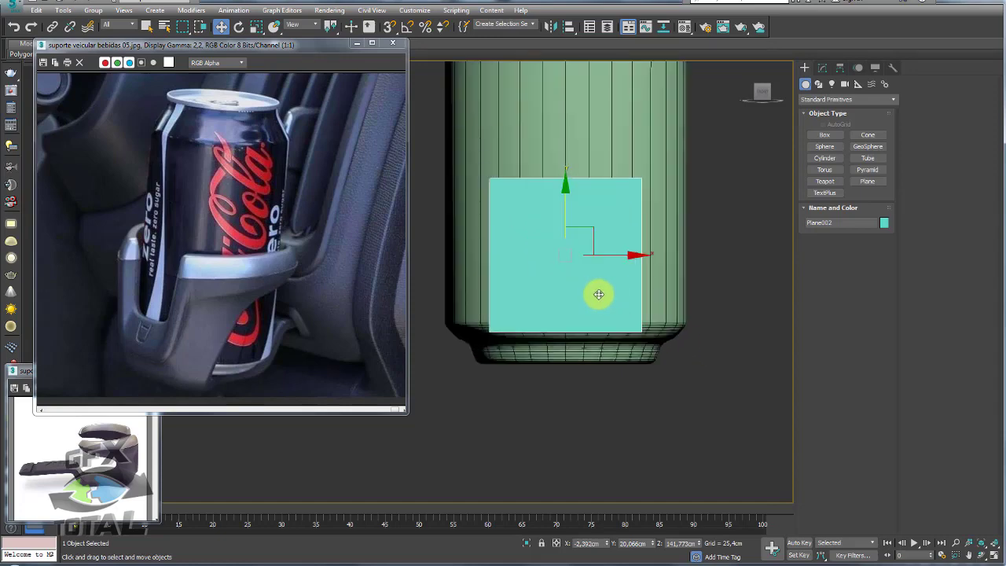
scroll(635, 326, down, 2)
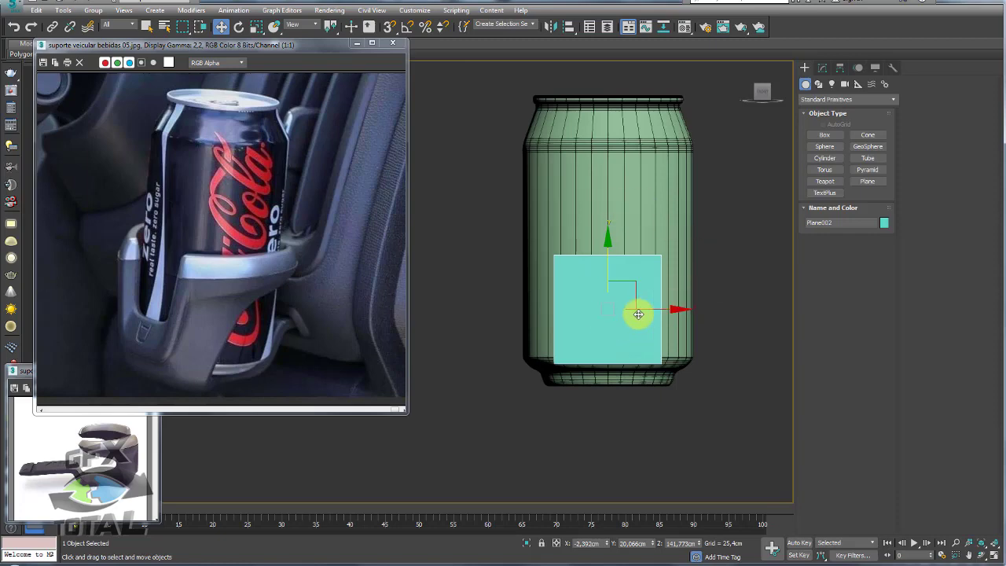
middle_drag(637, 312, 576, 285)
scroll(575, 285, up, 2)
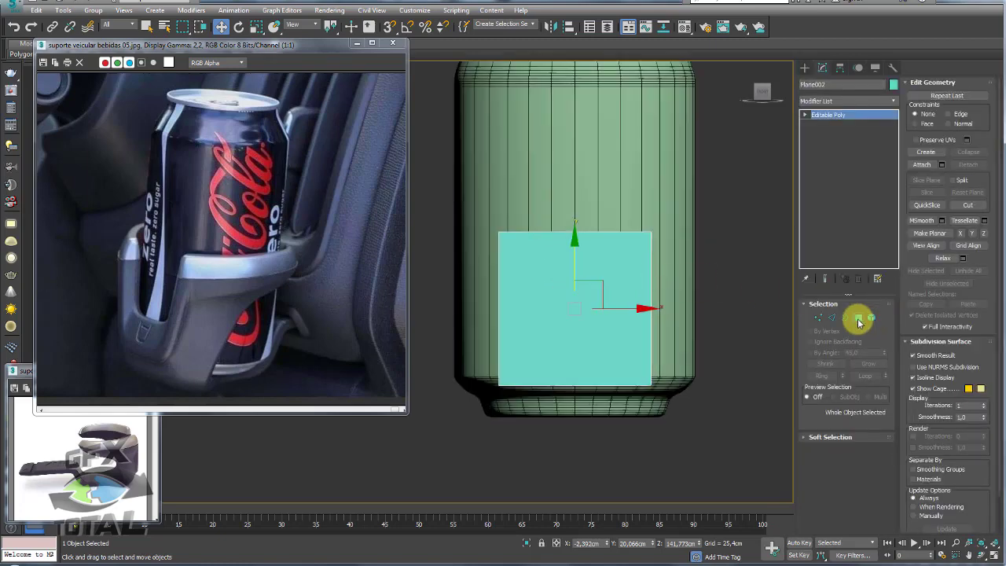
Step: Inset the plane's polygon to a narrow border and delete the inner face
click(858, 318)
click(594, 326)
middle_drag(578, 326, 557, 303)
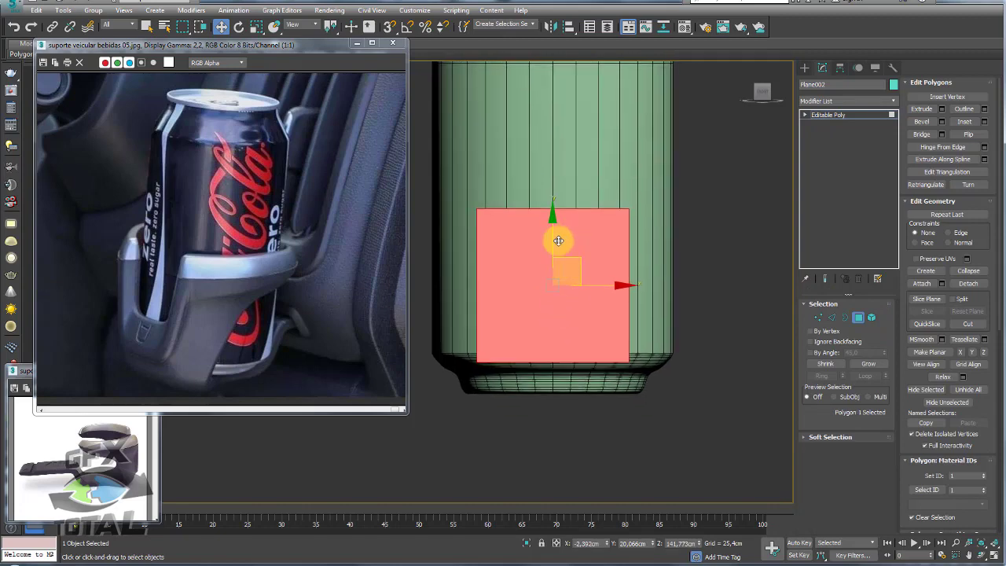
middle_drag(558, 241, 560, 268)
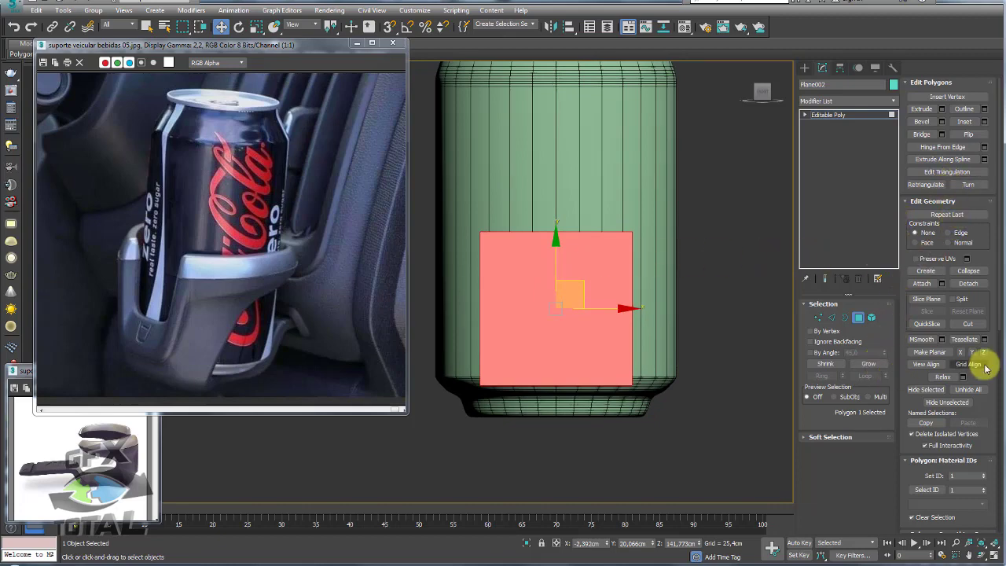
click(963, 121)
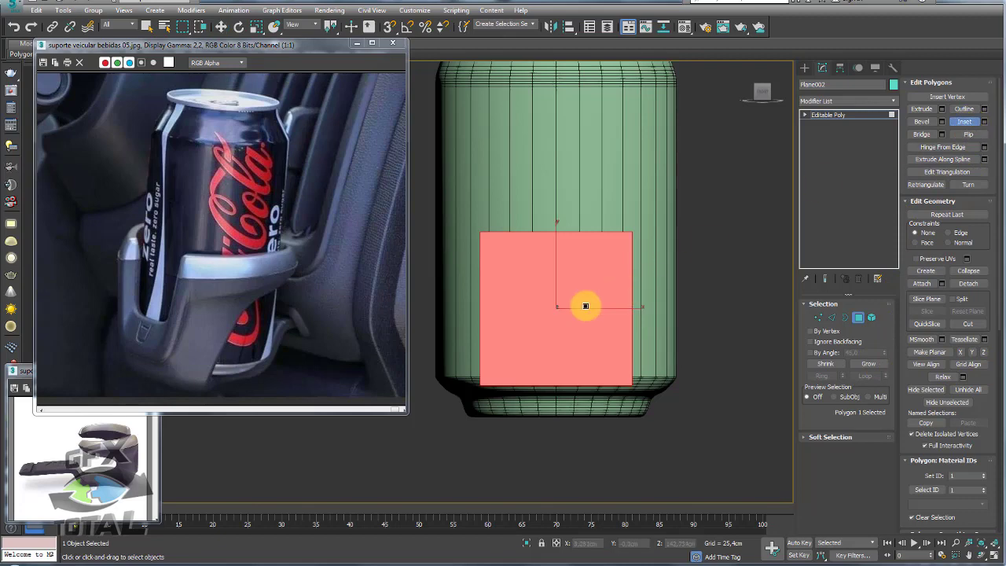
drag(585, 305, 579, 286)
right_click(543, 169)
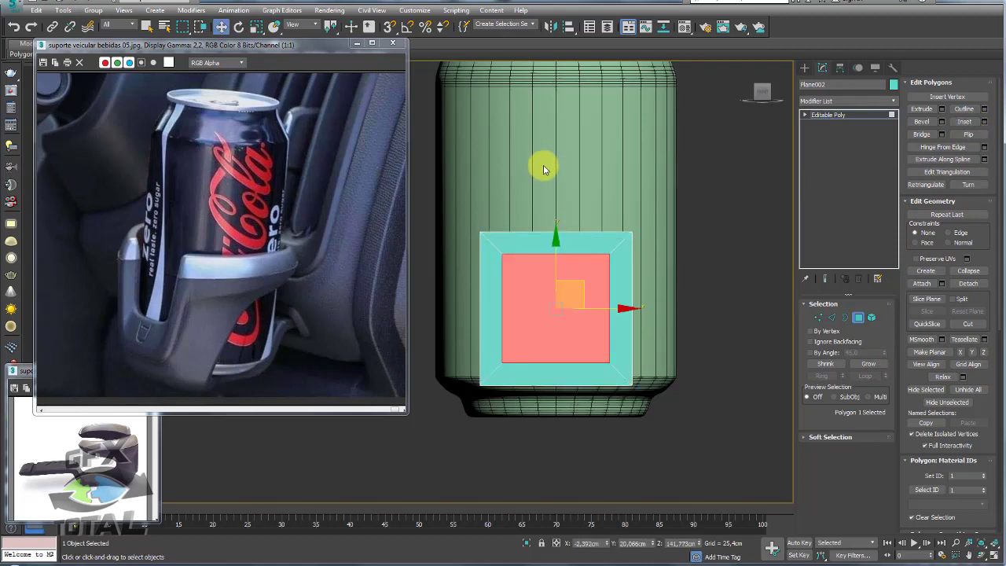
key(Delete)
Step: Select the top vertices of both arms and scale them level
click(818, 317)
drag(693, 200, 382, 294)
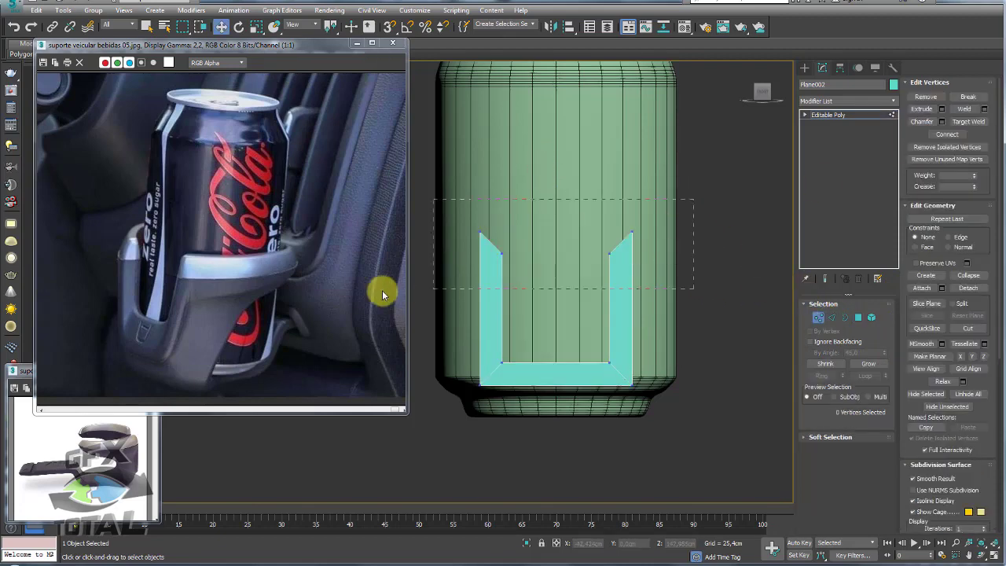
key(r)
drag(556, 161, 594, 308)
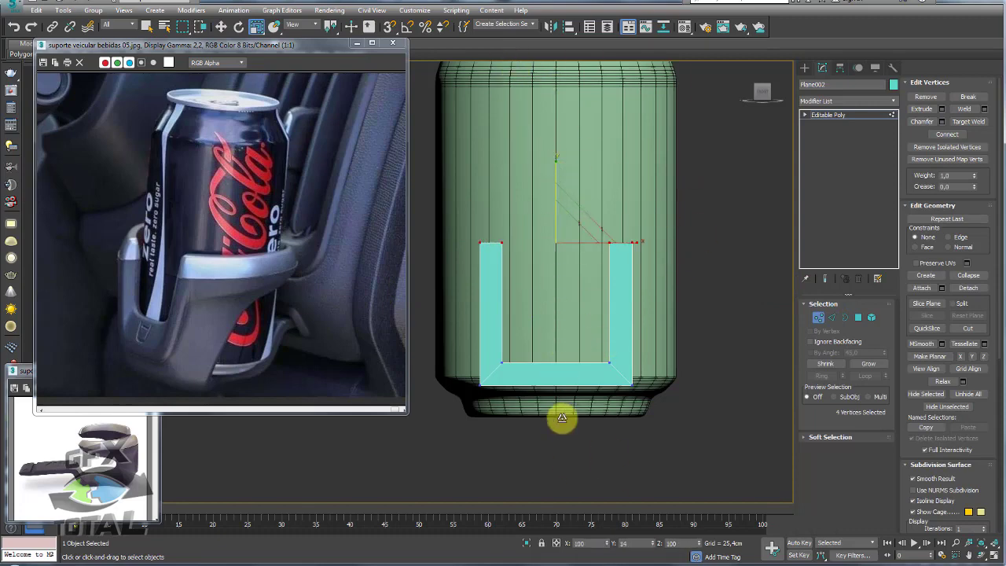
key(F8)
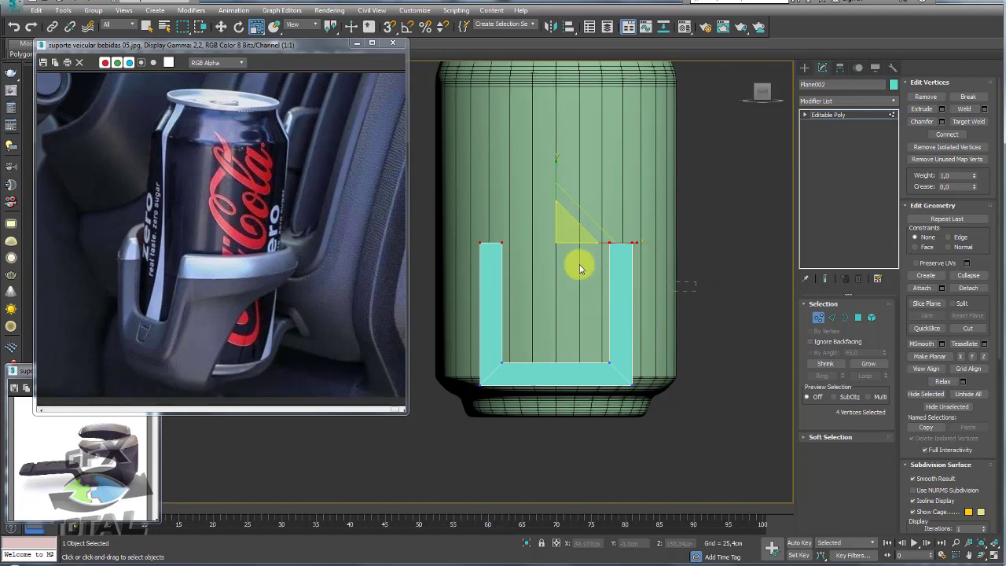
Step: Move the arm tops down slightly and select the bottom vertices of the U
key(w)
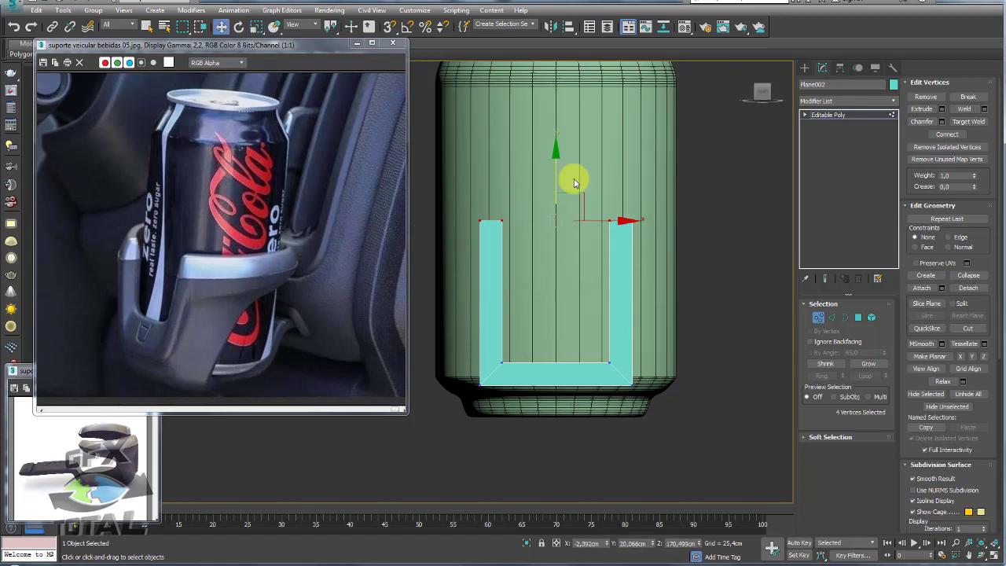
scroll(569, 184, down, 2)
drag(565, 193, 560, 196)
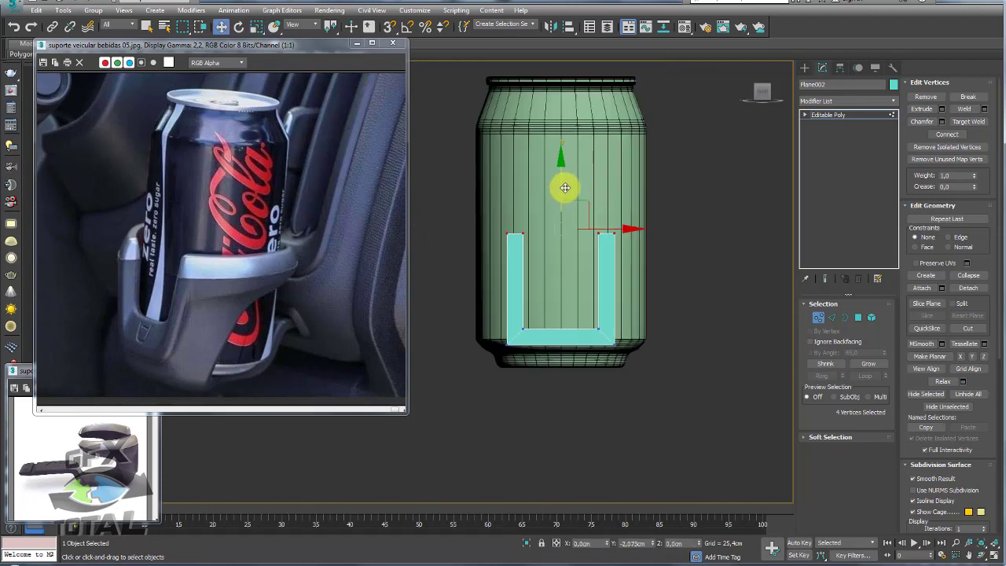
drag(601, 312, 527, 343)
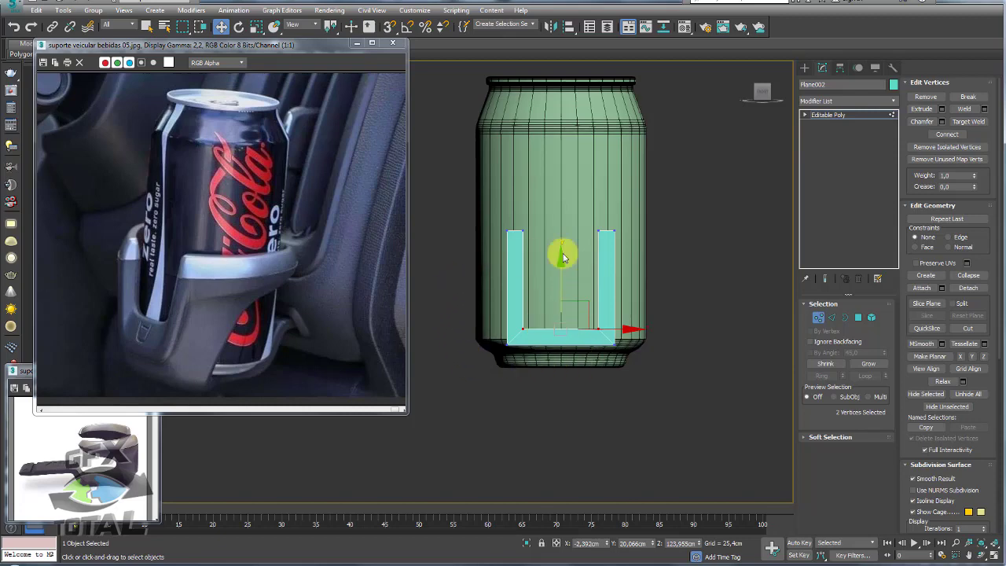
Step: Scale the bottom vertices inward along X to narrow the U's base
click(832, 319)
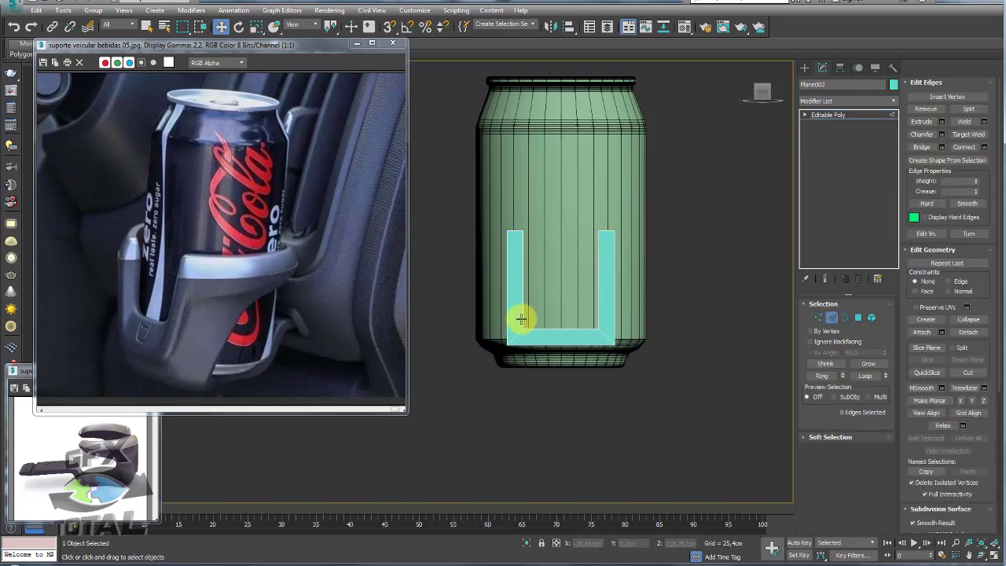
scroll(522, 318, up, 3)
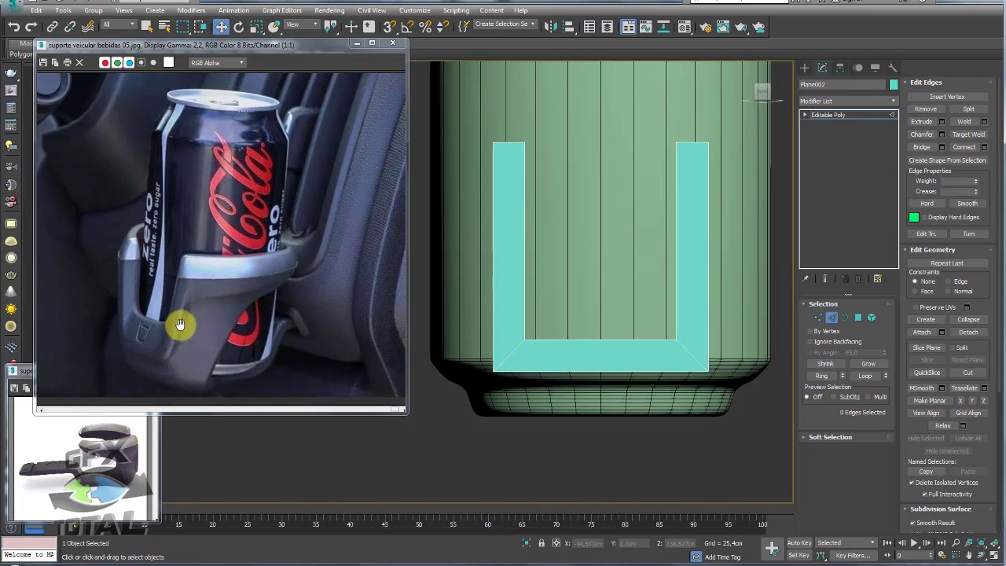
mouse_move(187, 283)
mouse_down()
mouse_move(153, 359)
mouse_move(124, 285)
mouse_up()
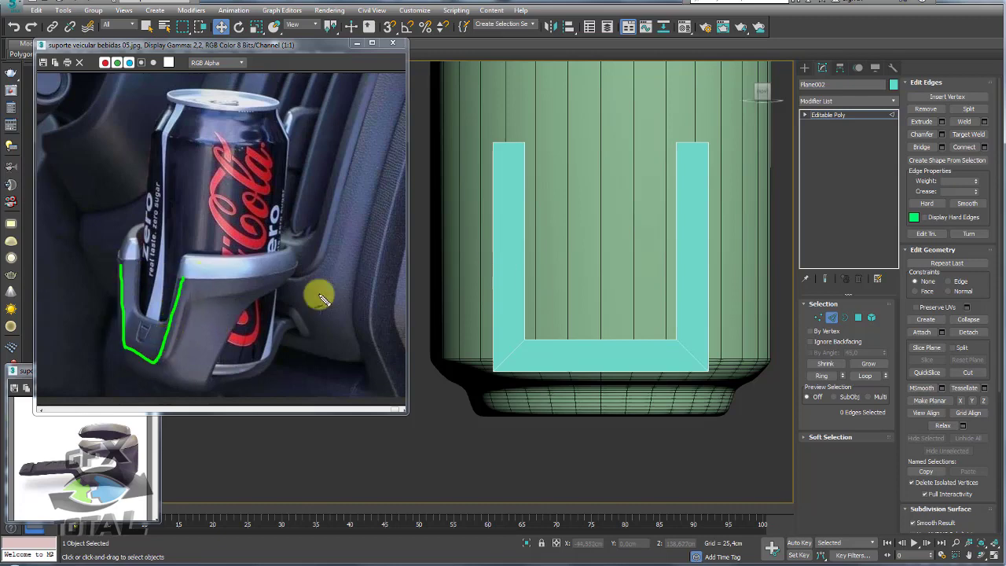
middle_drag(521, 301, 513, 301)
scroll(513, 300, down, 3)
click(820, 319)
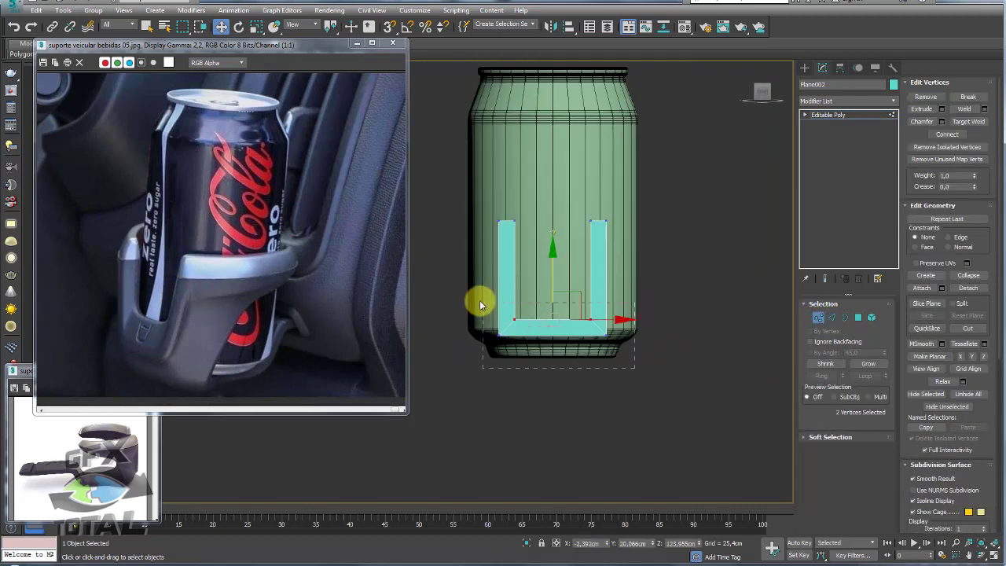
key(e)
key(r)
drag(620, 329, 612, 330)
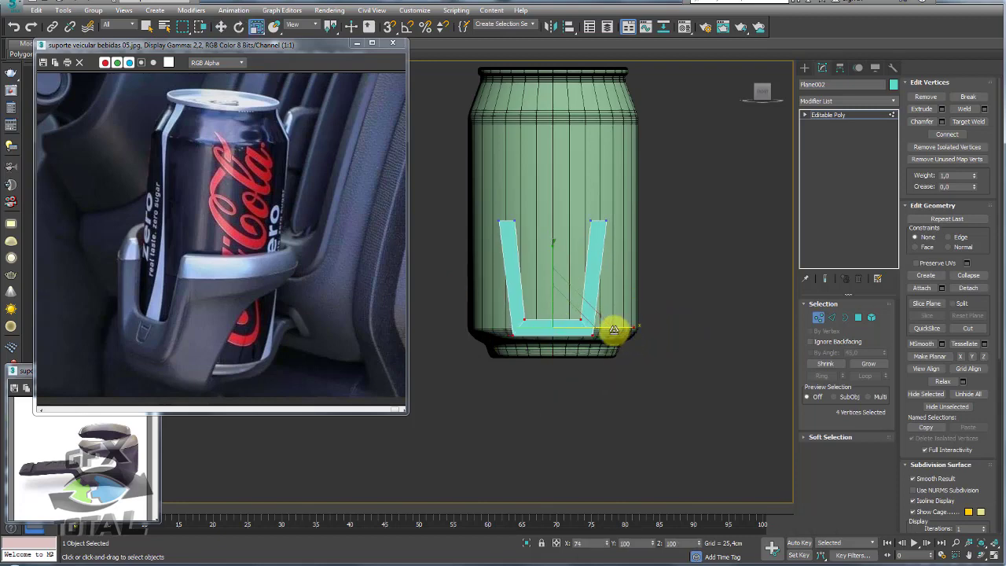
Step: Select the inner bottom vertices, then the bracket's bottom edges, and view it in Perspective
drag(489, 326, 635, 317)
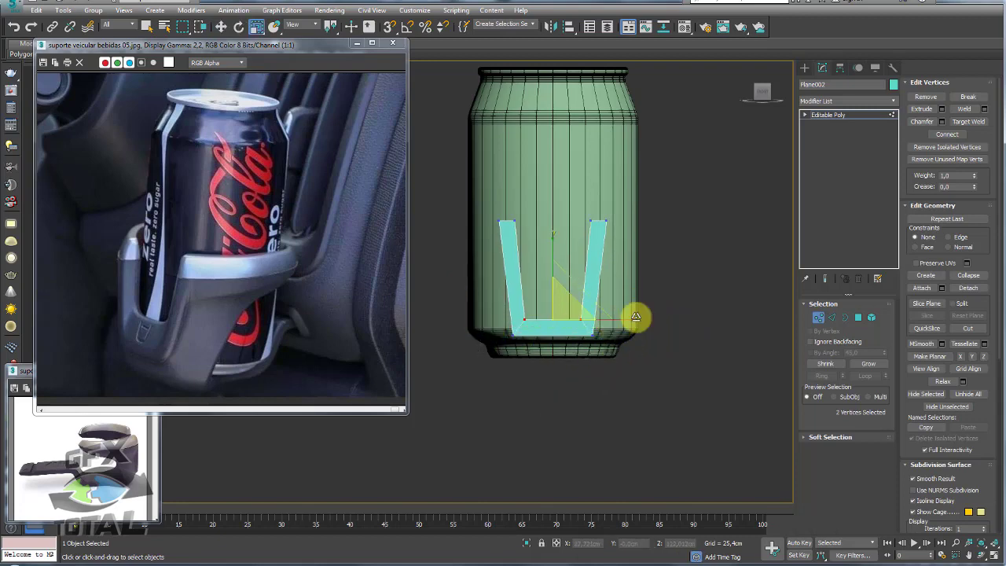
scroll(581, 337, up, 2)
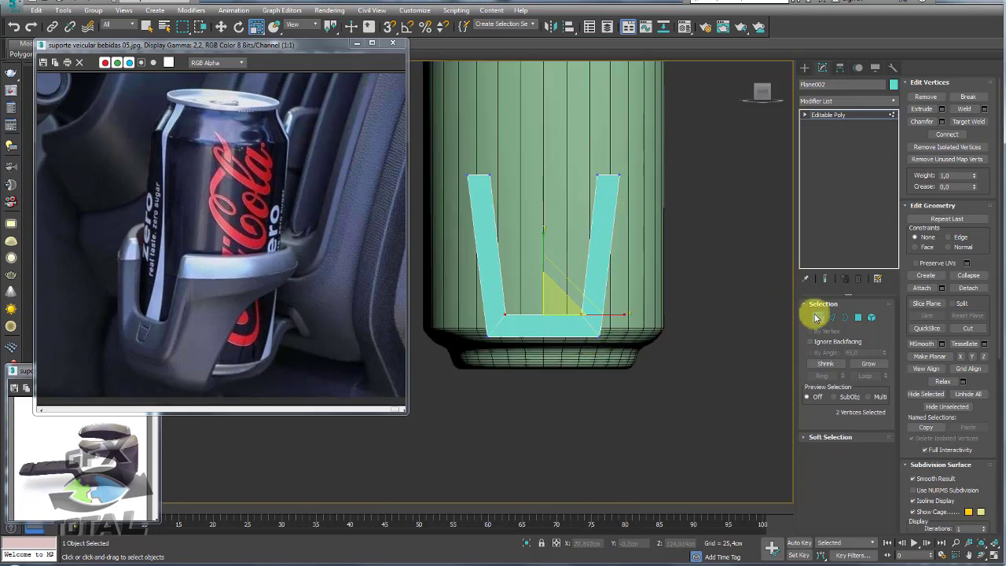
key(2)
click(581, 322)
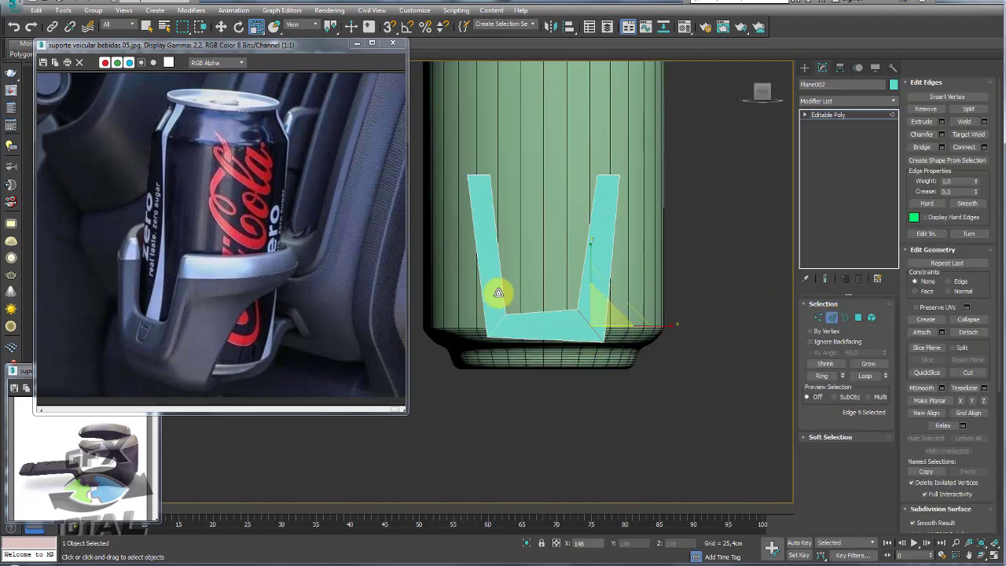
ctrl+click(494, 322)
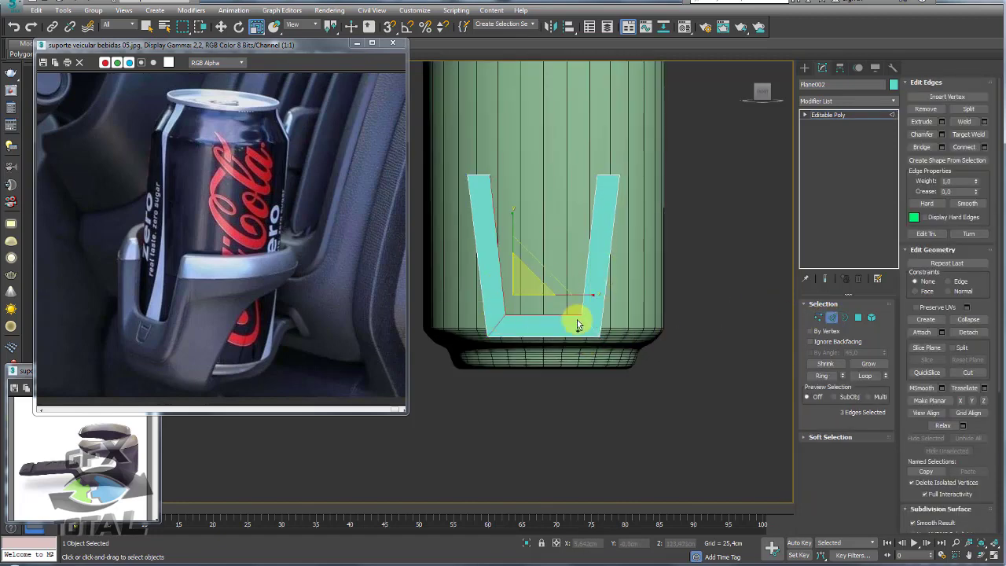
ctrl+click(576, 303)
ctrl+click(588, 288)
alt+click(590, 266)
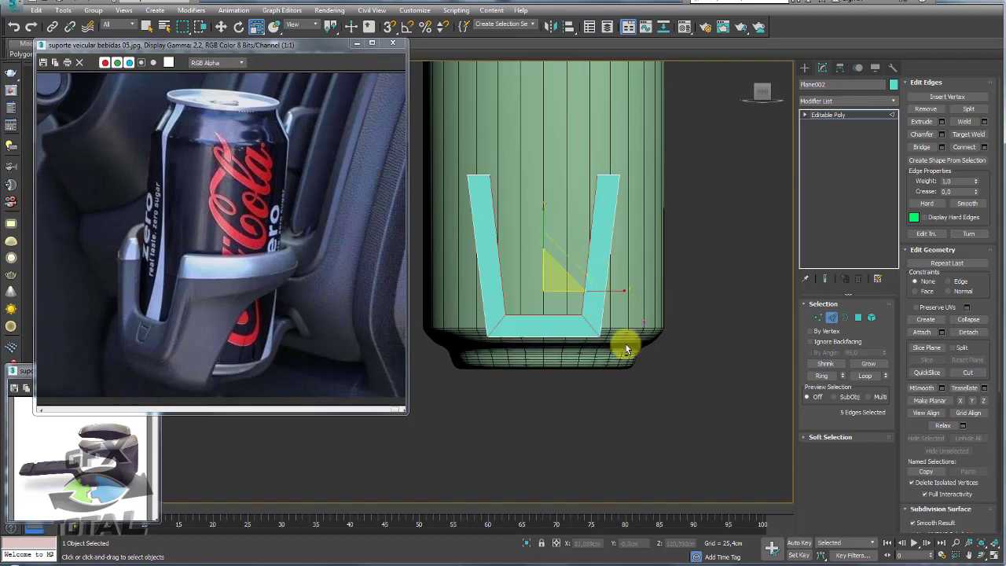
mouse_move(561, 324)
middle_down()
mouse_move(661, 357)
mouse_move(590, 317)
mouse_move(616, 322)
mouse_move(572, 330)
middle_up()
key(p)
scroll(590, 316, up, 4)
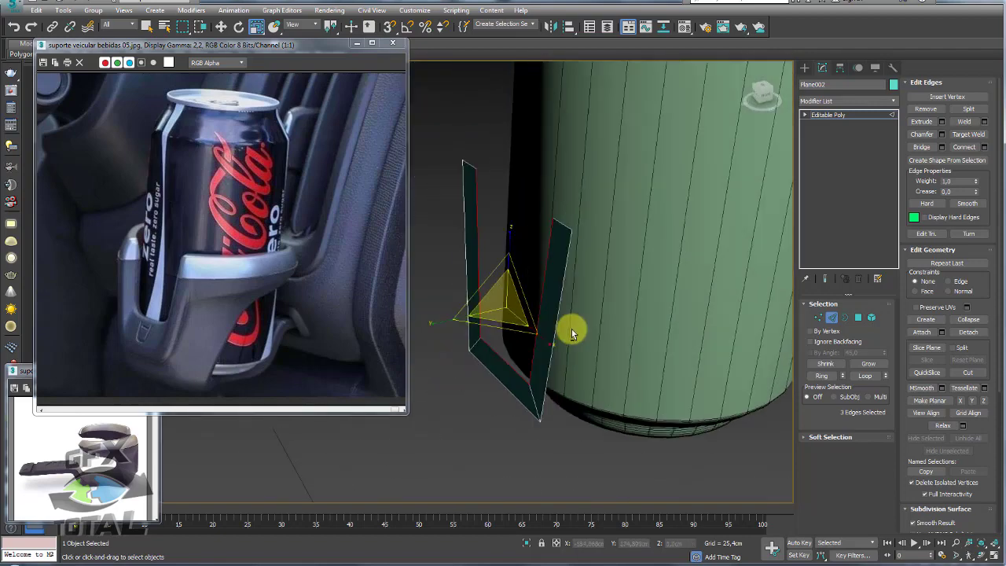
Step: Raise the new edge walls and the inner bottom edge to shape the bracket's inner faces
key(w)
shift+drag(552, 293, 566, 287)
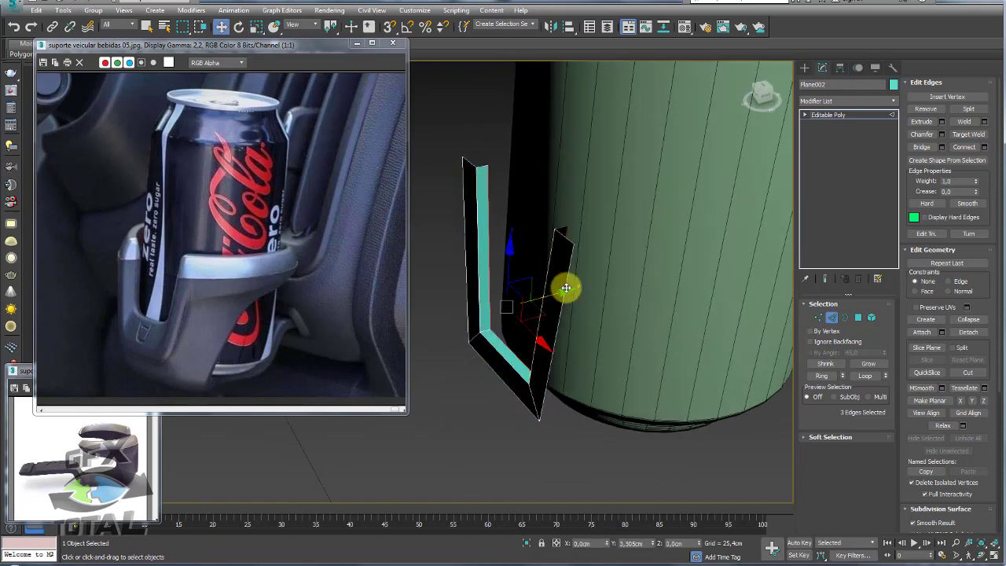
alt+middle_drag(563, 290, 602, 278)
key(r)
alt+middle_drag(534, 285, 533, 303)
key(w)
drag(521, 252, 522, 233)
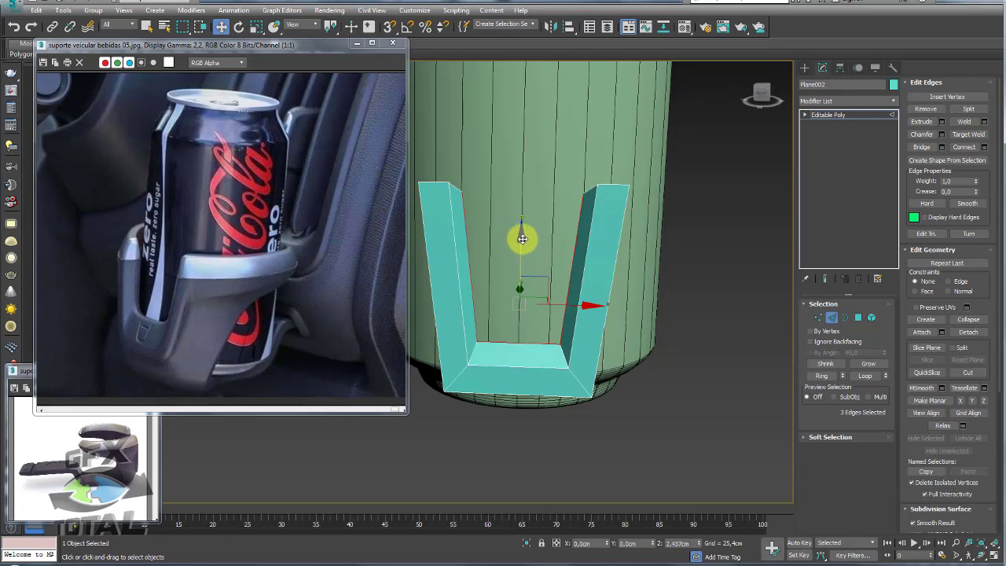
click(503, 306)
mouse_move(518, 311)
mouse_down()
mouse_move(521, 256)
mouse_move(532, 276)
mouse_up()
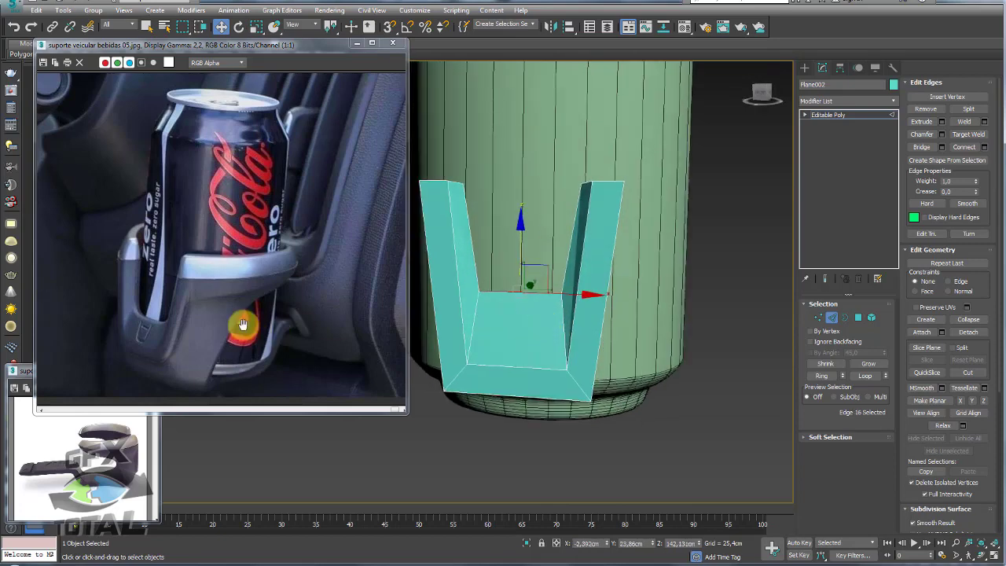
mouse_move(545, 307)
alt+middle_down()
mouse_move(554, 332)
mouse_move(545, 309)
mouse_move(590, 328)
mouse_move(545, 325)
mouse_move(587, 332)
mouse_move(646, 288)
mouse_move(630, 231)
alt+middle_up()
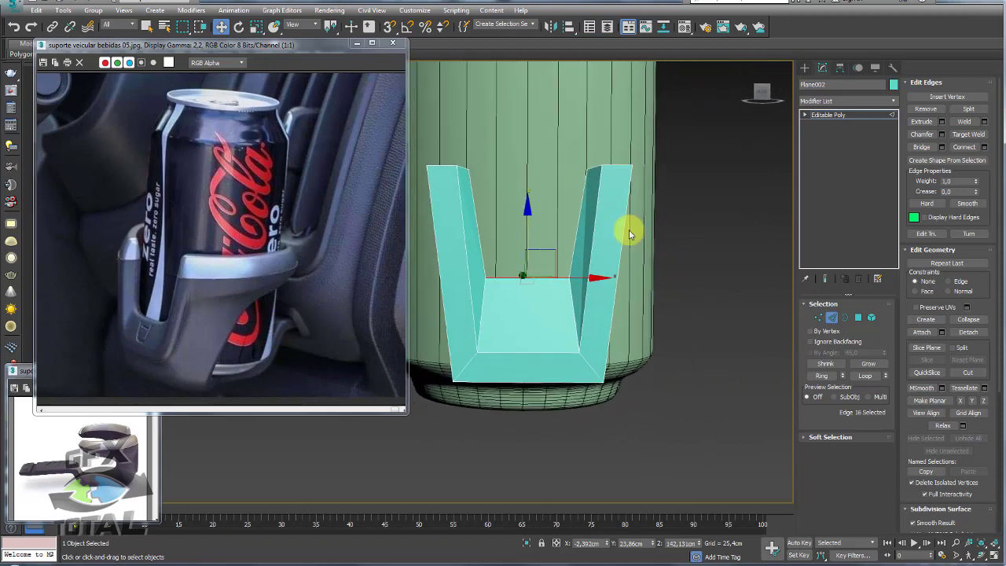
Step: Connect the rim edge loop to add inner-wall edges, then select three of them
double_click(592, 236)
click(966, 147)
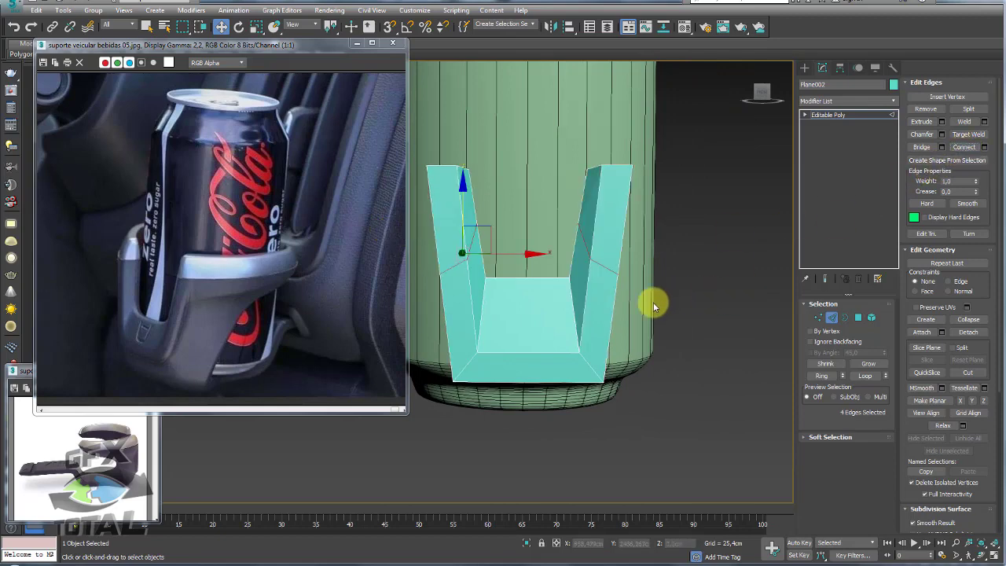
click(601, 306)
ctrl+click(449, 336)
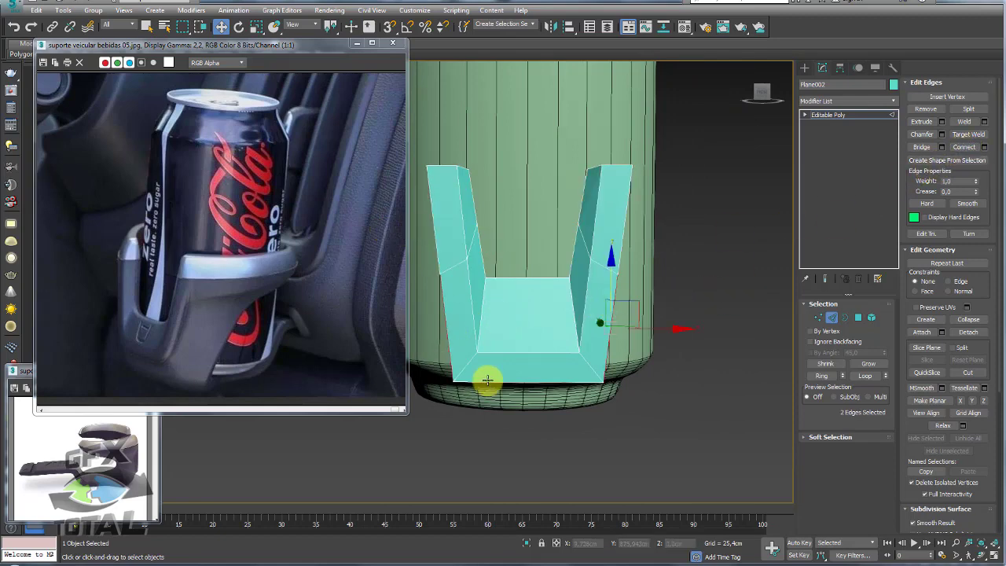
ctrl+click(493, 387)
Step: Shift the three selected inner-wall edges slightly sideways
mouse_move(485, 377)
alt+middle_down()
mouse_move(535, 391)
mouse_move(584, 355)
mouse_move(579, 346)
mouse_move(636, 355)
alt+middle_up()
key(r)
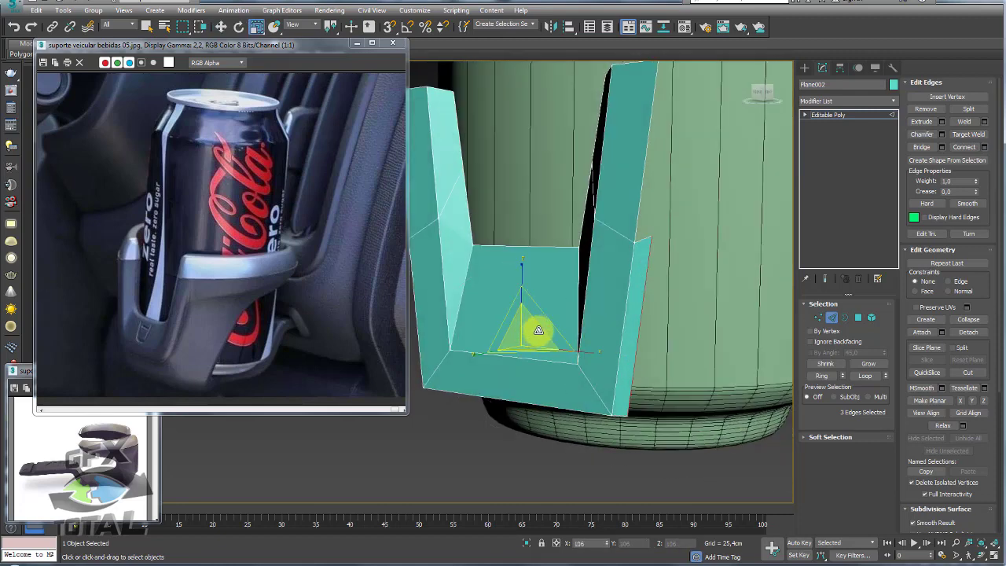
key(w)
mouse_move(542, 339)
alt+middle_down()
mouse_move(495, 323)
mouse_move(577, 337)
mouse_move(574, 346)
alt+middle_up()
drag(569, 347, 561, 348)
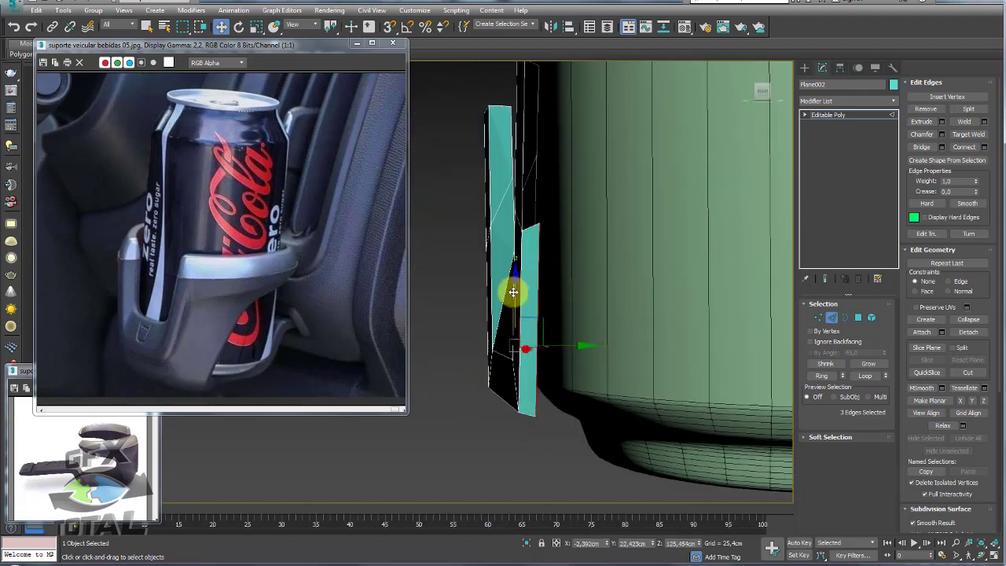
mouse_move(514, 307)
alt+middle_down()
mouse_move(588, 307)
mouse_move(681, 283)
mouse_move(709, 293)
mouse_move(624, 294)
mouse_move(664, 304)
mouse_move(677, 288)
alt+middle_up()
alt+middle_drag(619, 307, 628, 270)
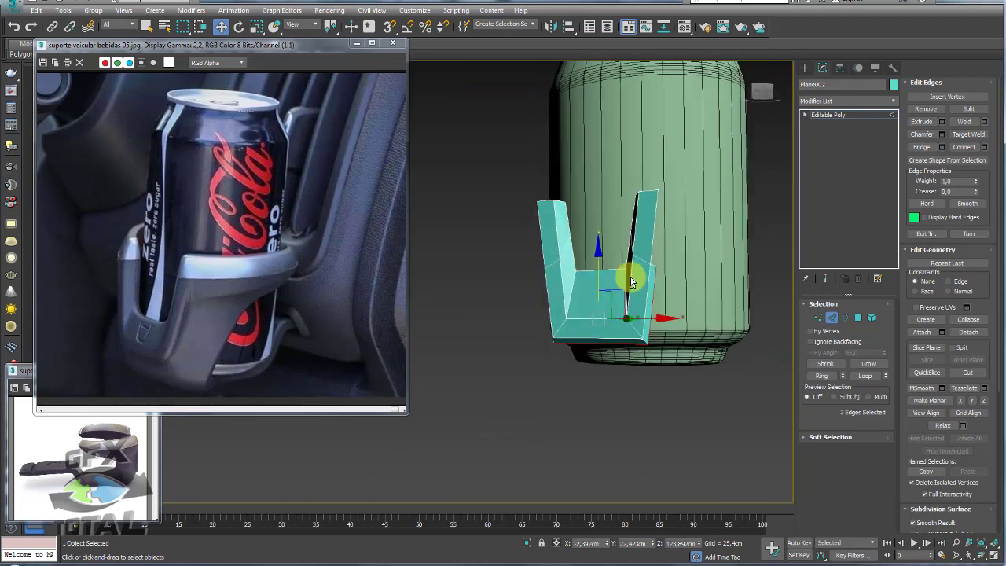
scroll(669, 254, up, 2)
scroll(643, 299, up, 2)
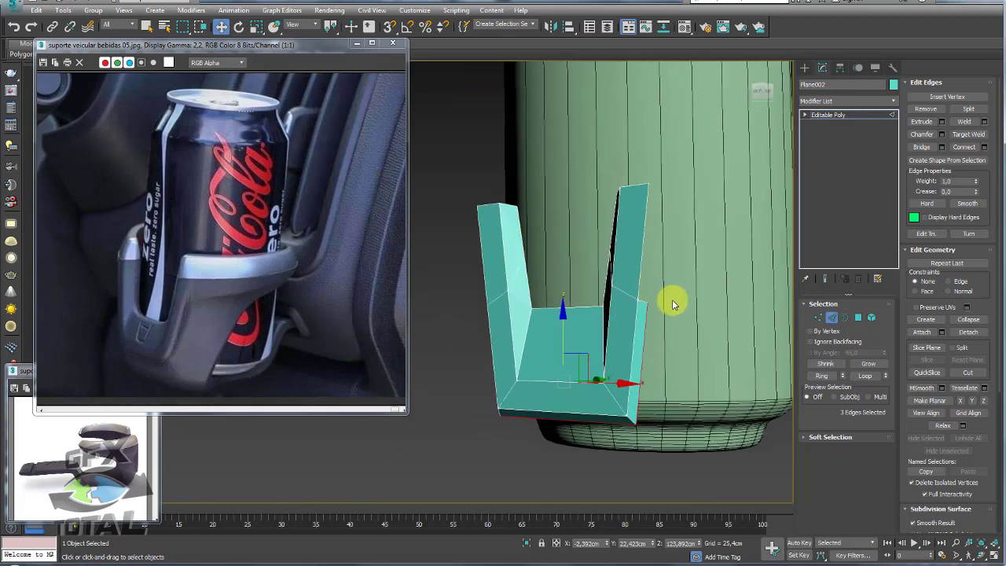
alt+middle_drag(672, 299, 662, 308)
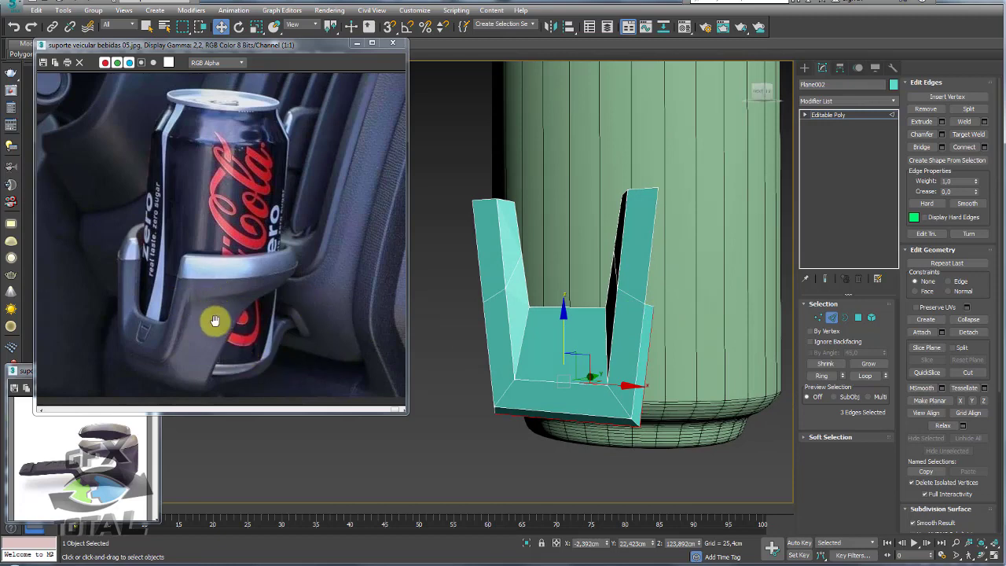
drag(131, 312, 175, 323)
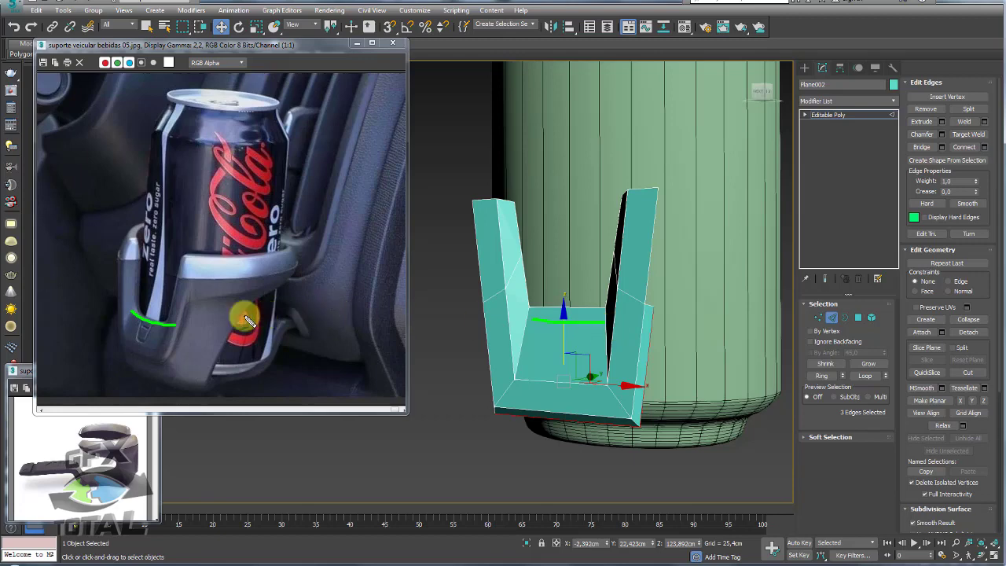
drag(178, 299, 257, 292)
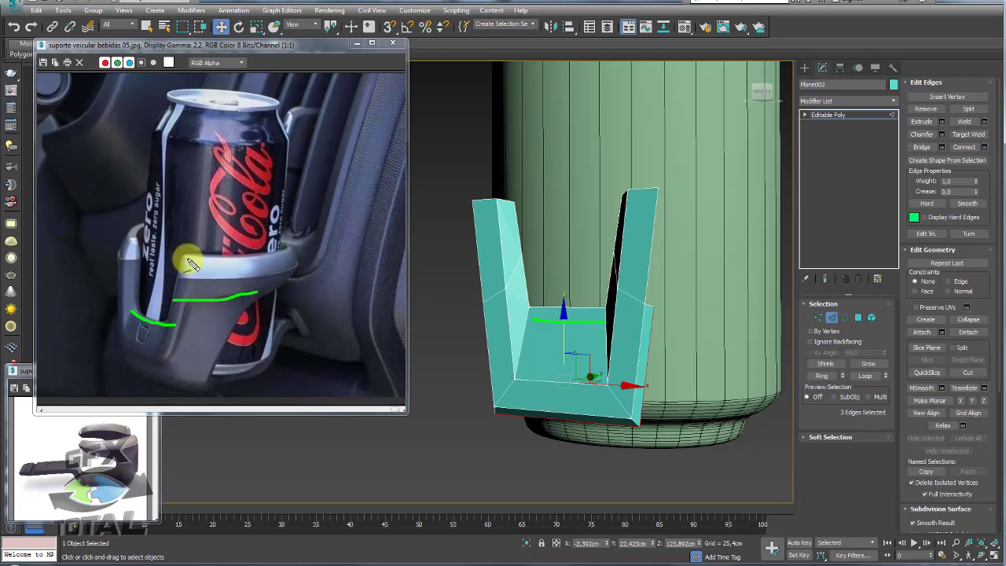
drag(171, 336, 157, 359)
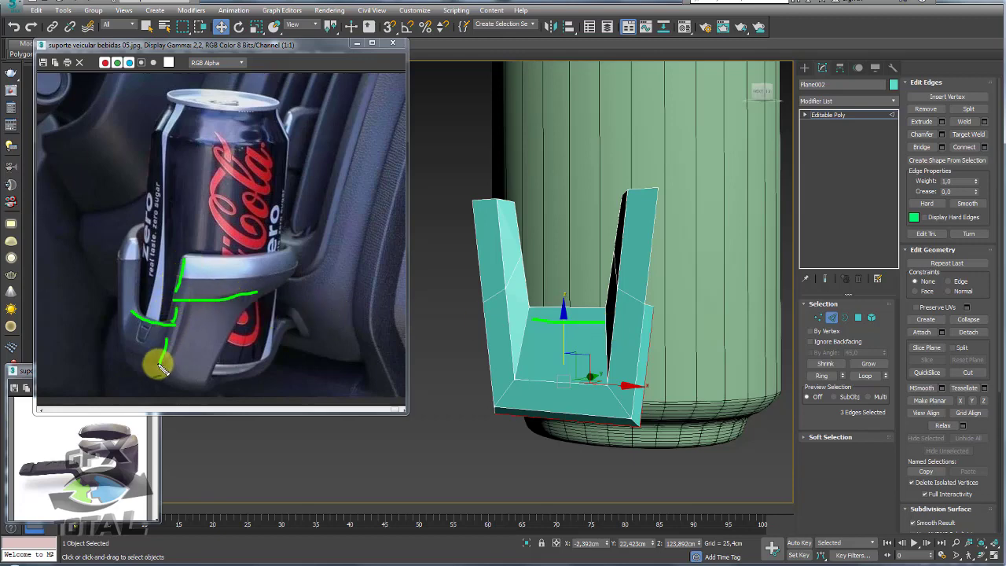
mouse_move(189, 285)
mouse_down()
mouse_move(123, 341)
mouse_move(154, 267)
mouse_up()
key(Escape)
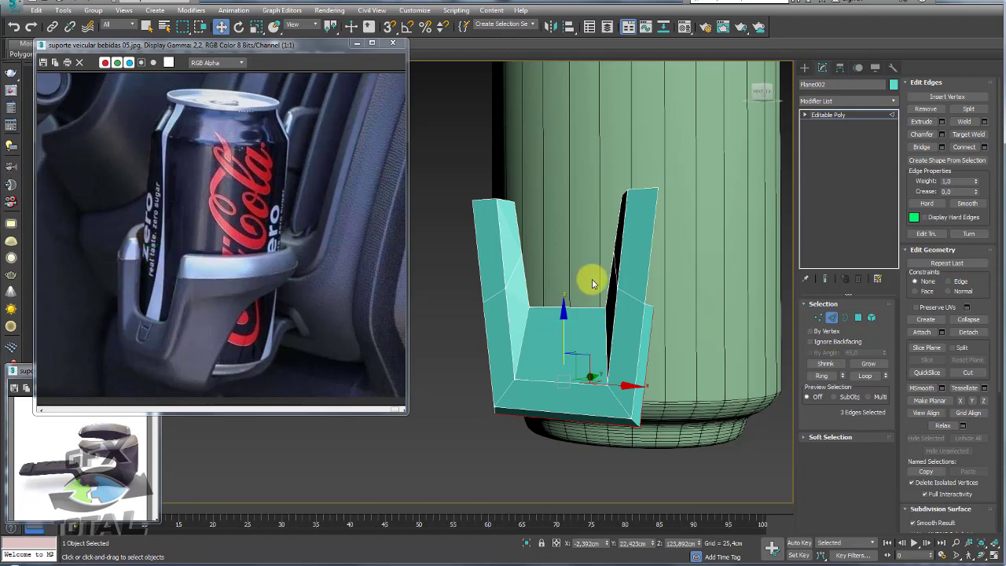
alt+middle_drag(590, 279, 830, 316)
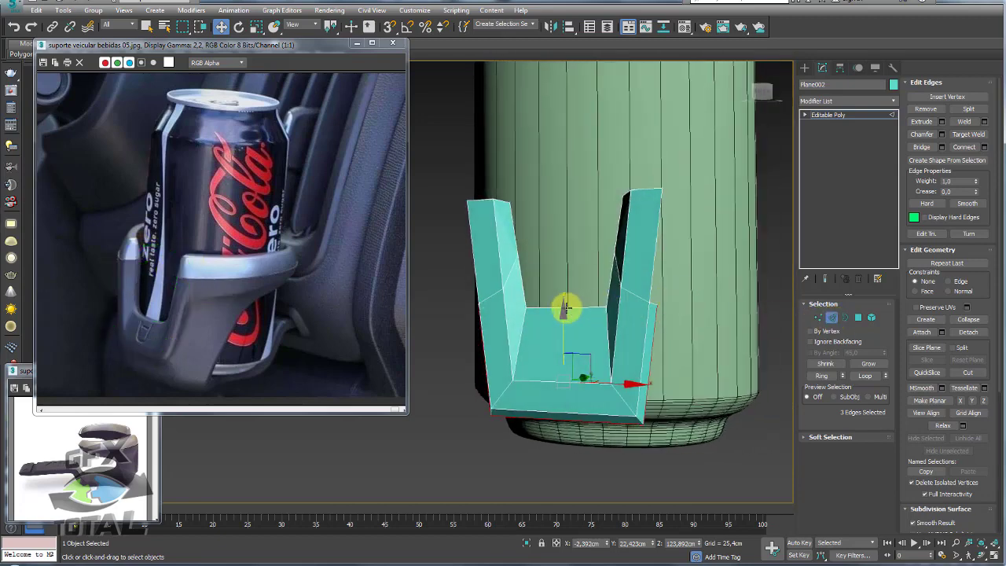
click(565, 309)
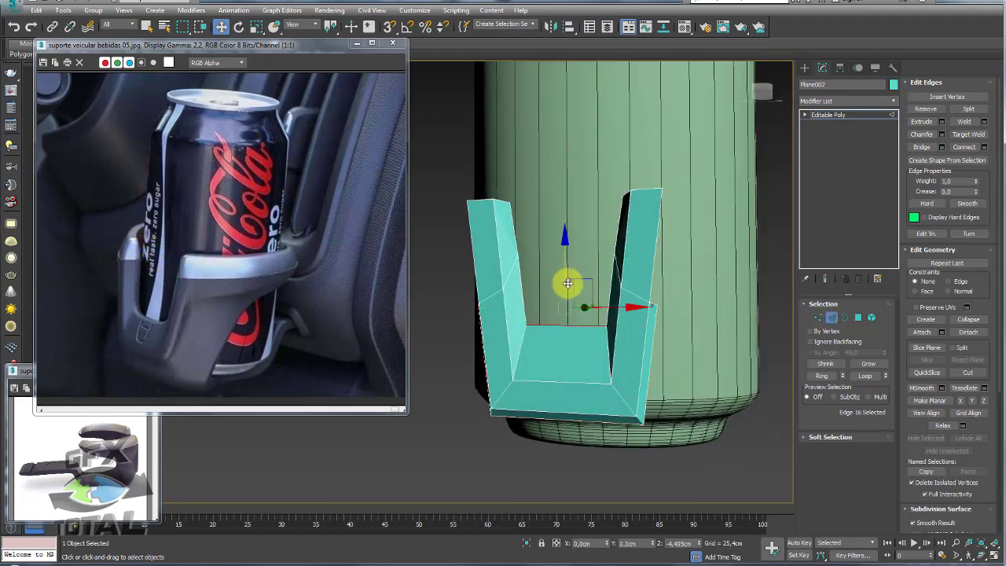
Step: Select the whole bracket element and rotate it slightly around the can
mouse_move(576, 277)
alt+middle_down()
mouse_move(673, 319)
mouse_move(718, 311)
alt+middle_up()
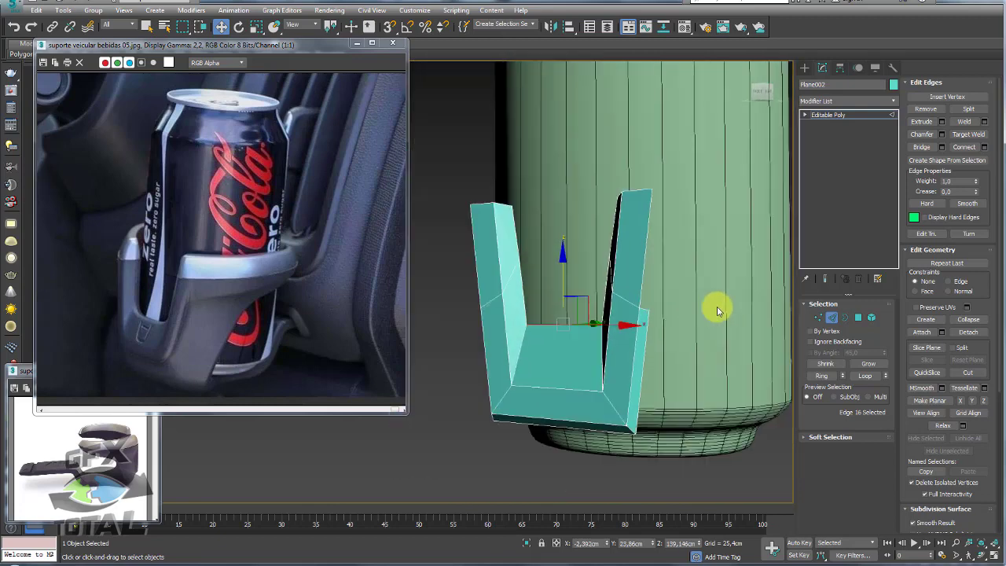
click(870, 318)
click(503, 423)
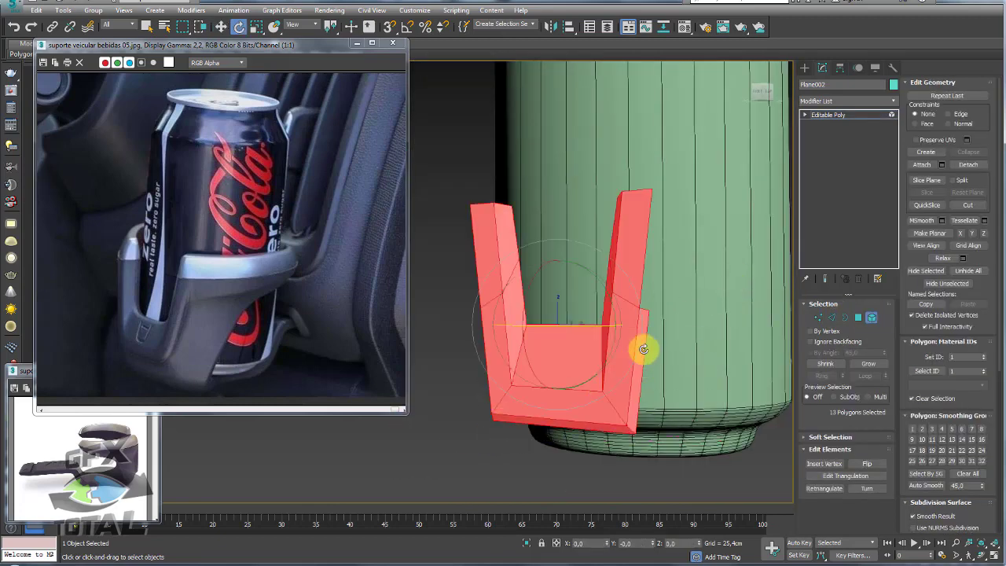
alt+middle_drag(642, 349, 619, 366)
drag(526, 287, 516, 292)
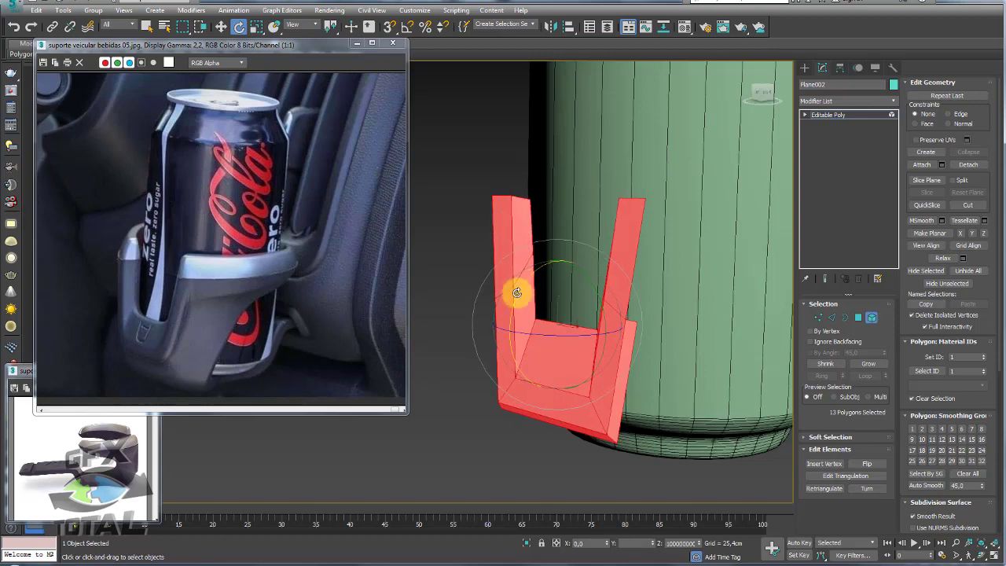
click(128, 477)
mouse_move(564, 372)
alt+middle_down()
mouse_move(507, 373)
mouse_move(567, 366)
mouse_move(595, 382)
mouse_move(574, 363)
mouse_move(581, 341)
mouse_move(667, 323)
alt+middle_up()
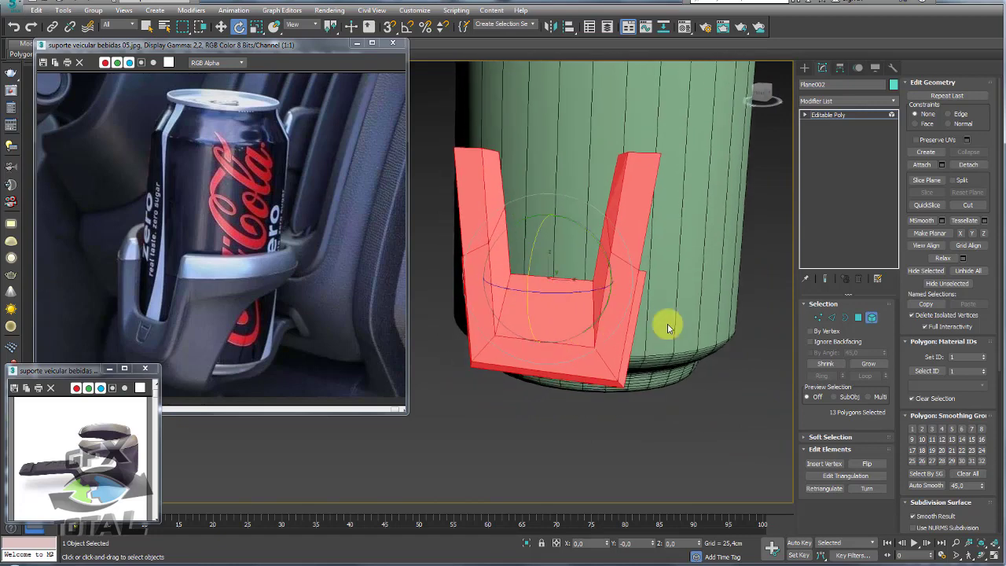
Step: Move an edge loop about 1.5 cm outward to widen the bracket face
click(833, 318)
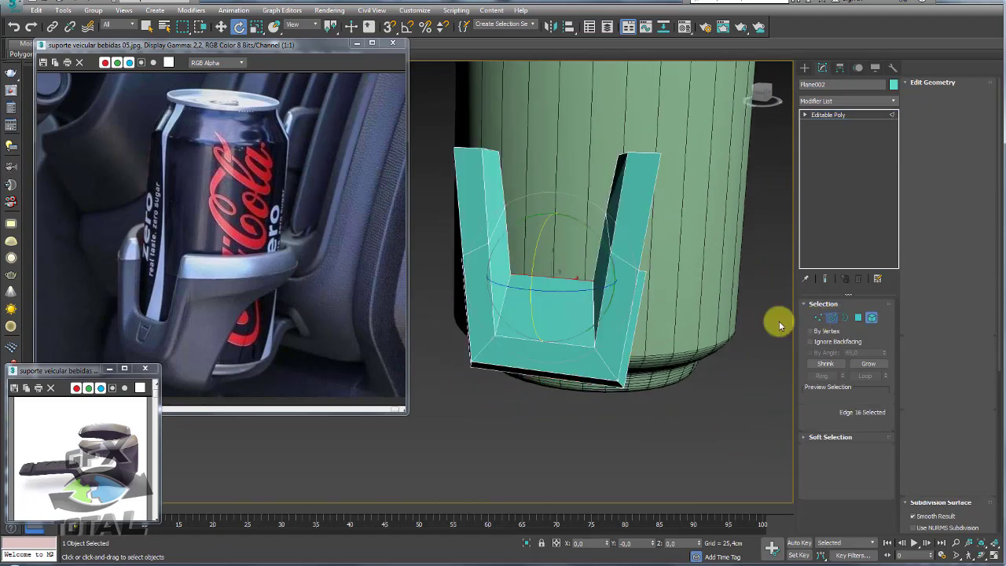
double_click(554, 277)
key(w)
mouse_move(552, 275)
alt+middle_down()
mouse_move(541, 317)
mouse_move(586, 300)
mouse_move(606, 256)
alt+middle_up()
drag(600, 250, 603, 247)
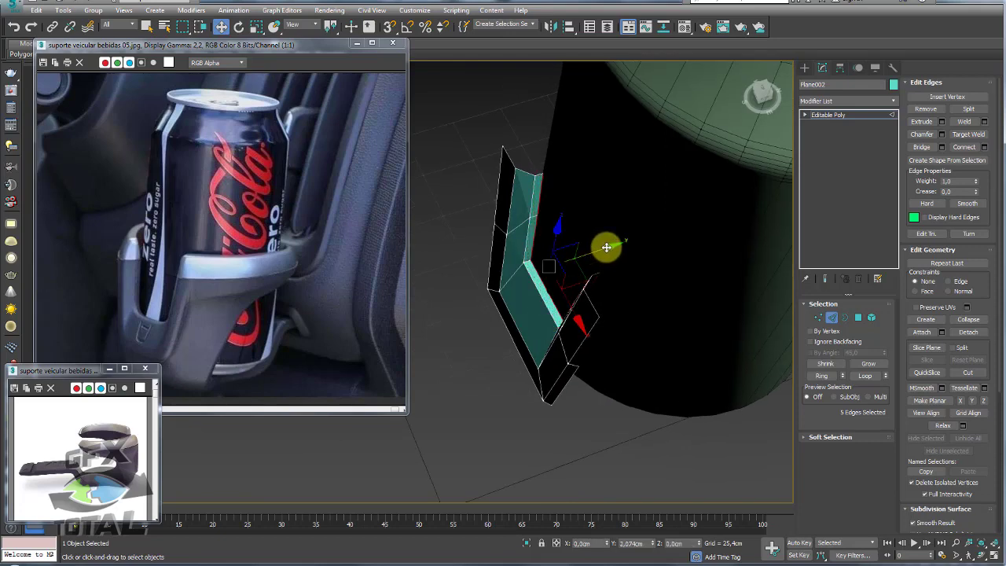
mouse_move(601, 254)
alt+middle_down()
mouse_move(589, 321)
mouse_move(631, 272)
mouse_move(528, 369)
mouse_move(561, 326)
mouse_move(621, 300)
alt+middle_up()
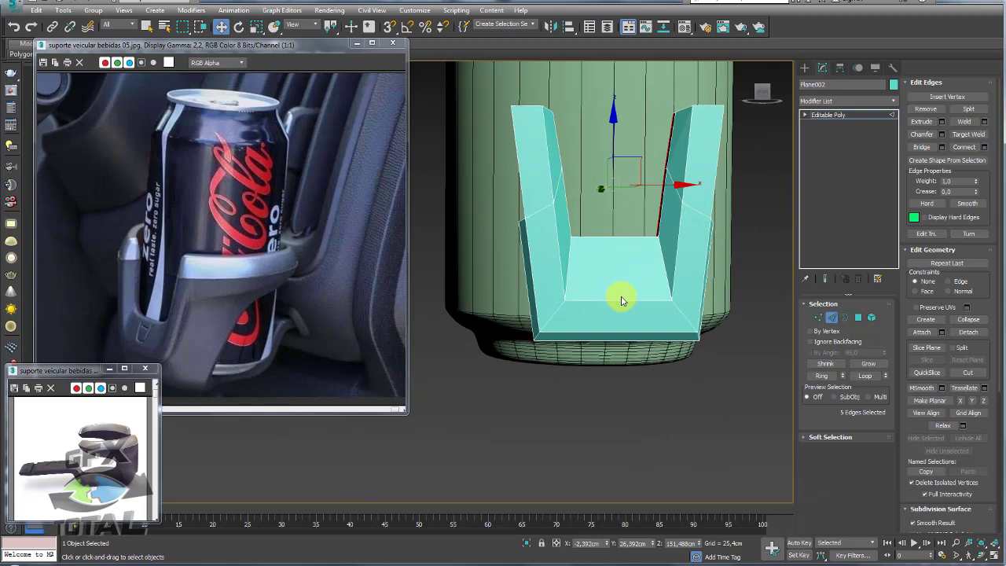
click(597, 346)
click(609, 342)
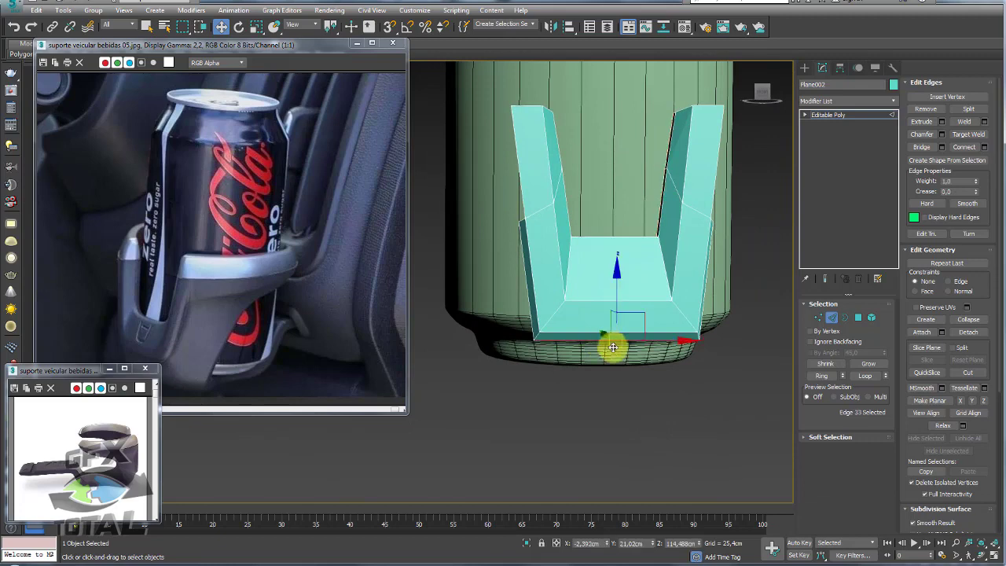
middle_drag(606, 343, 615, 315)
click(206, 340)
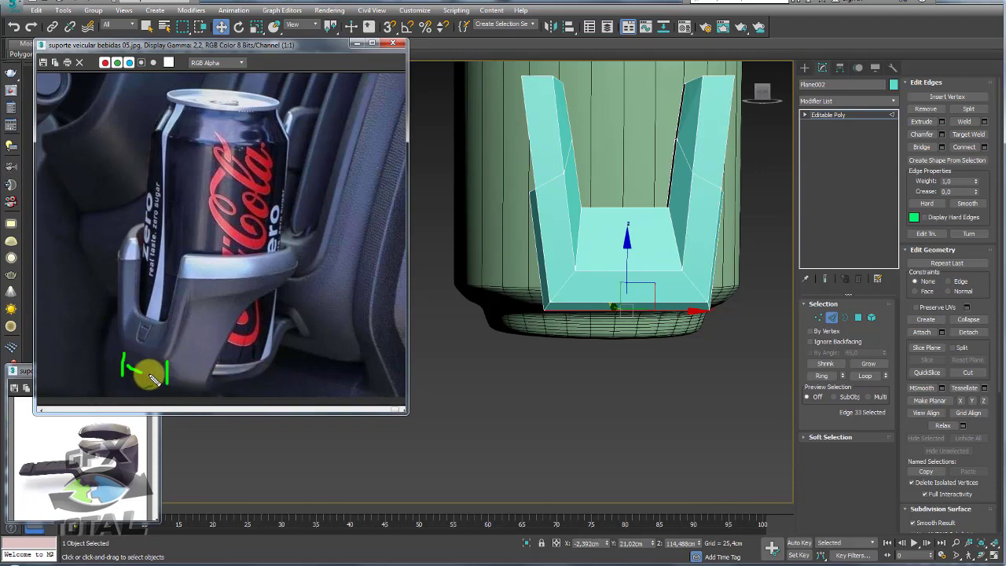
drag(150, 374, 167, 382)
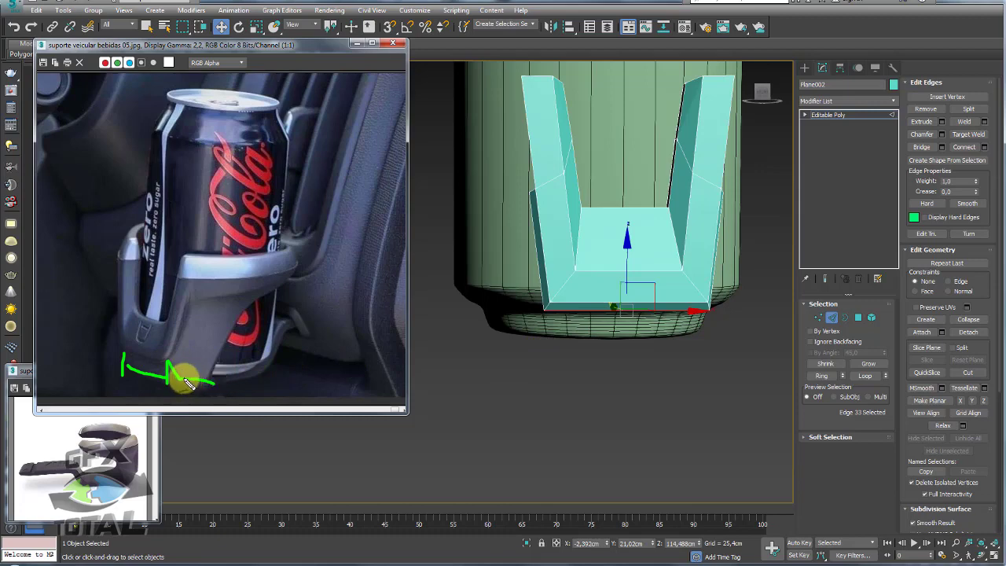
drag(185, 383, 234, 303)
drag(166, 364, 195, 304)
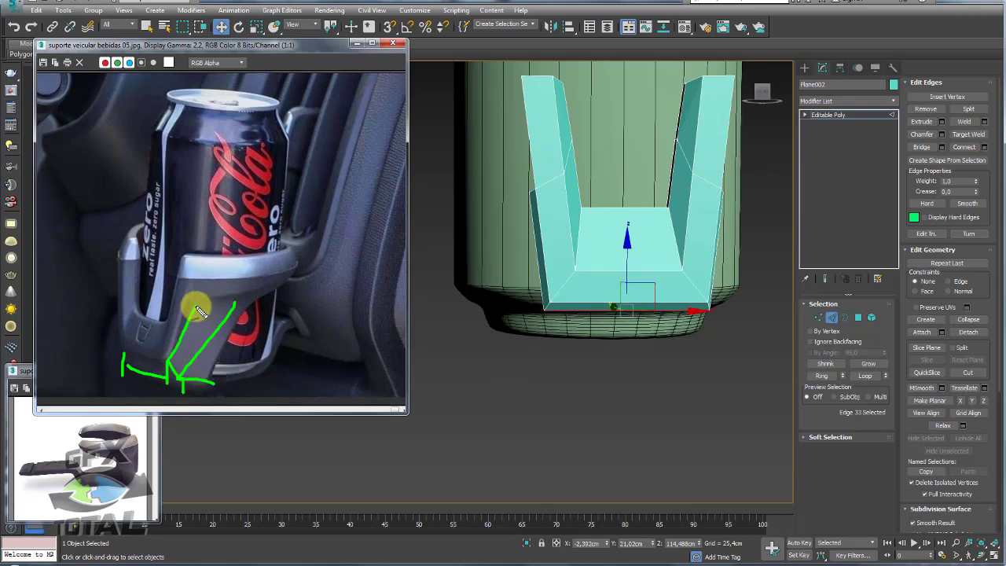
drag(210, 380, 269, 292)
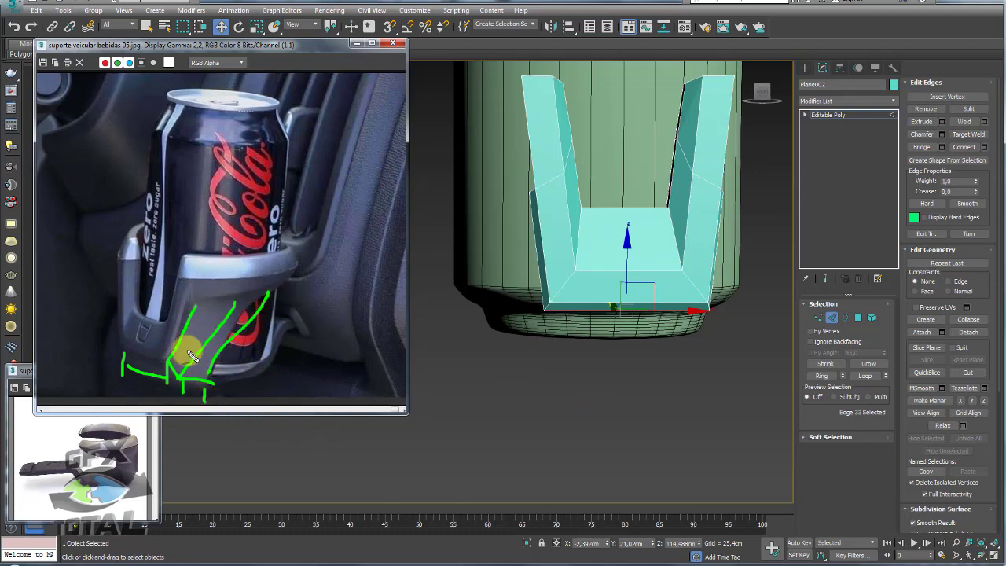
drag(191, 325, 257, 337)
key(e)
key(Escape)
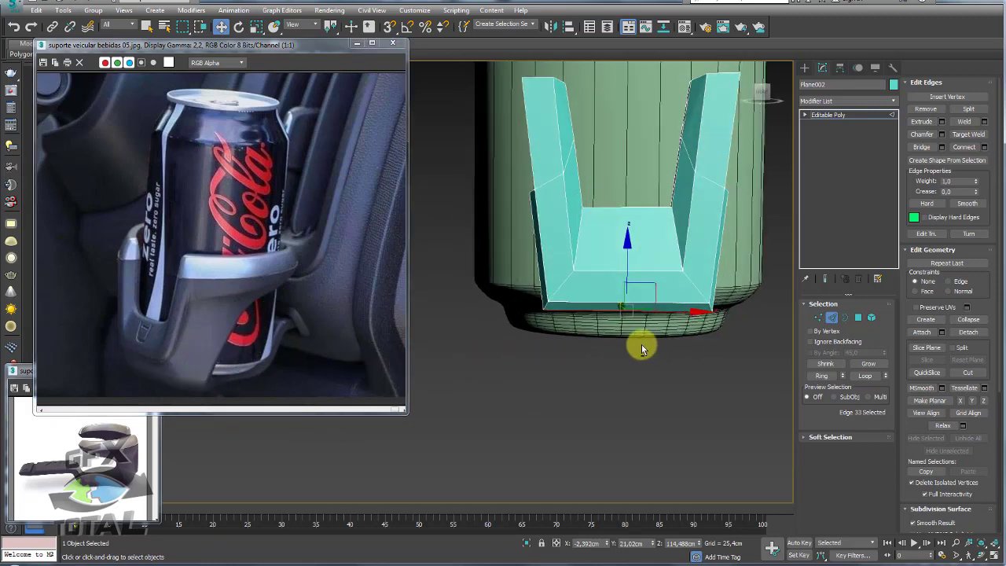
mouse_move(641, 346)
alt+middle_down()
mouse_move(633, 297)
mouse_move(597, 291)
mouse_move(586, 259)
alt+middle_up()
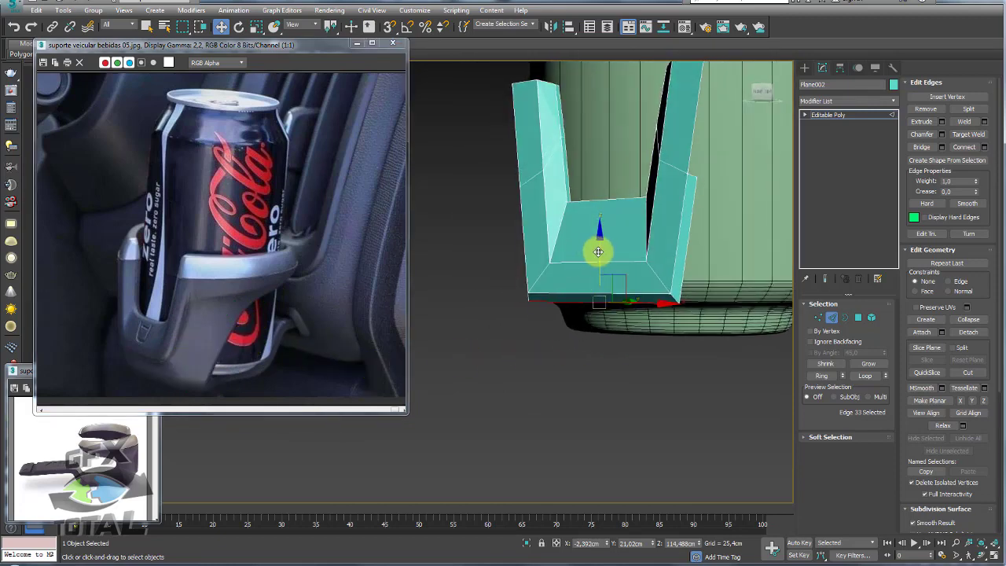
Step: Extrude the bracket's bottom edge outward into a new strip of faces
shift+drag(598, 252, 597, 274)
key(e)
key(r)
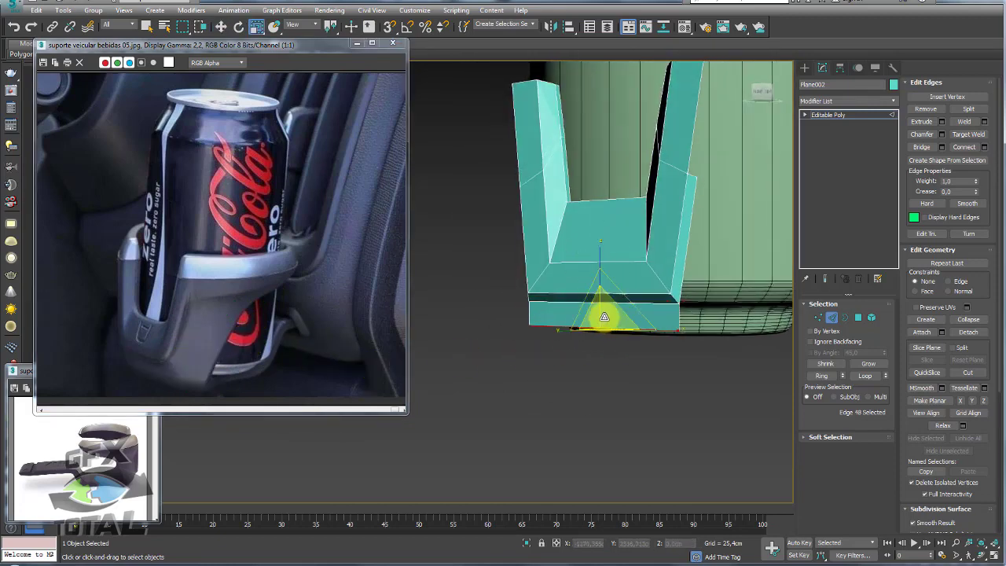
key(w)
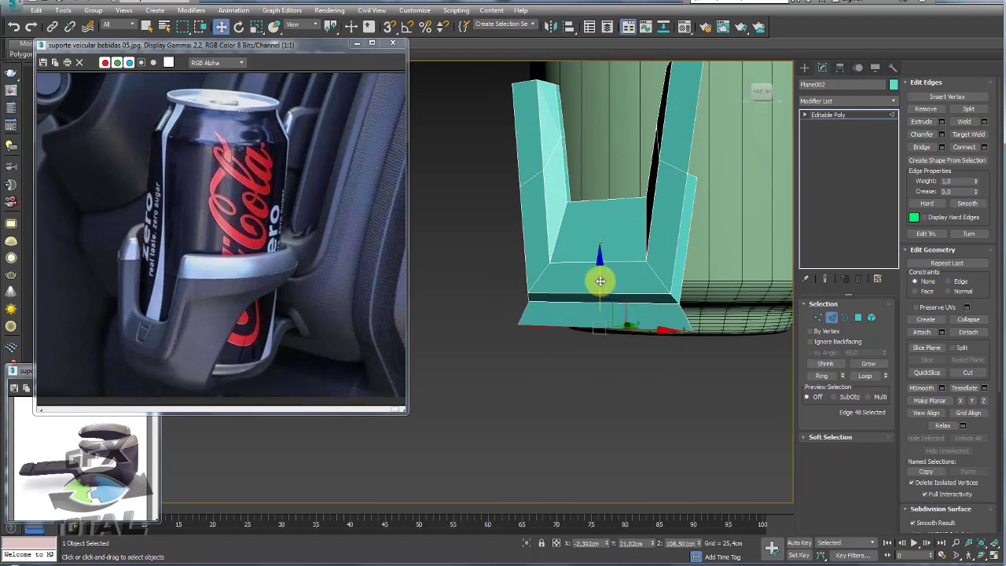
mouse_move(620, 288)
alt+middle_down()
mouse_move(637, 362)
mouse_move(665, 330)
mouse_move(654, 318)
alt+middle_up()
shift+drag(630, 304, 656, 333)
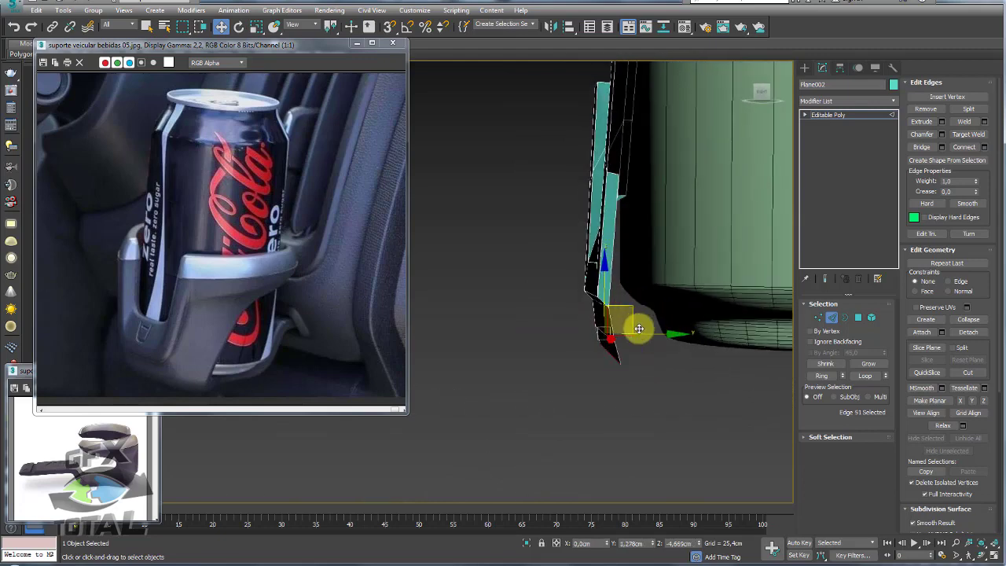
mouse_move(655, 336)
alt+middle_down()
mouse_move(747, 330)
mouse_move(679, 327)
mouse_move(700, 328)
mouse_move(687, 372)
mouse_move(586, 413)
mouse_move(614, 347)
alt+middle_up()
shift+drag(614, 347, 692, 354)
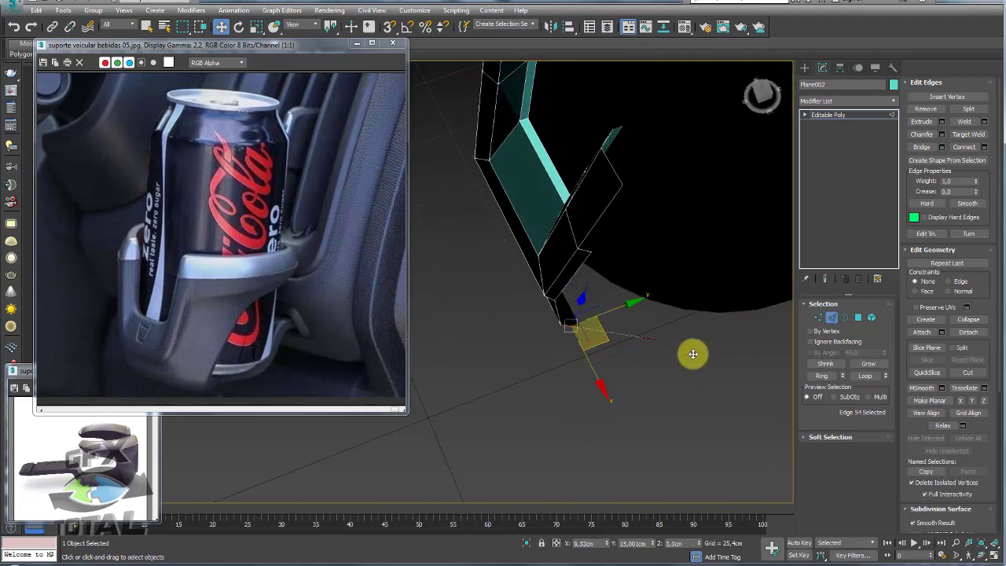
mouse_move(700, 362)
alt+middle_down()
mouse_move(716, 348)
mouse_move(804, 330)
alt+middle_up()
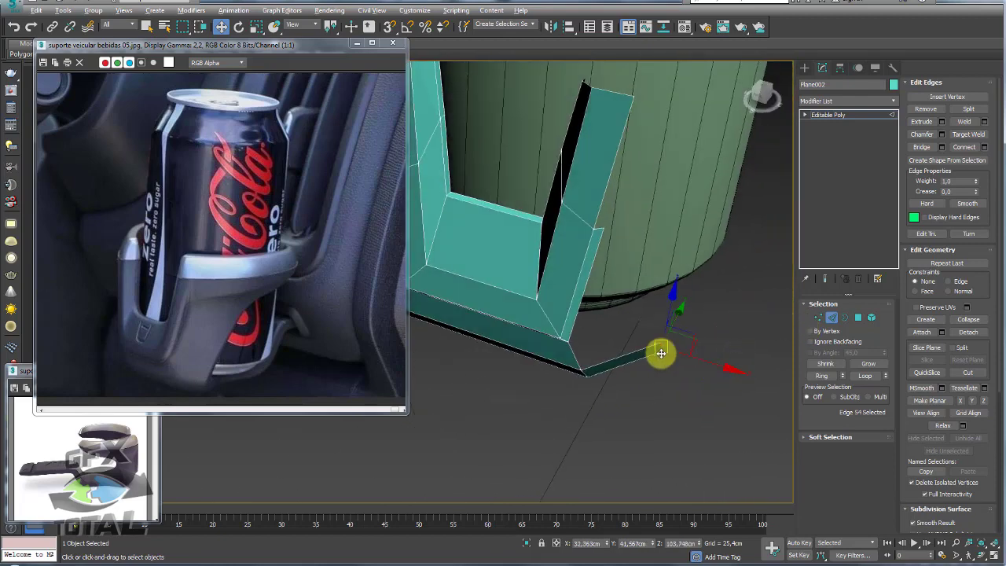
Step: Tilt the extruded strip so it angles toward the bottom of the can
mouse_move(660, 353)
alt+middle_down()
mouse_move(672, 326)
mouse_move(699, 346)
mouse_move(662, 307)
alt+middle_up()
key(e)
drag(624, 307, 636, 303)
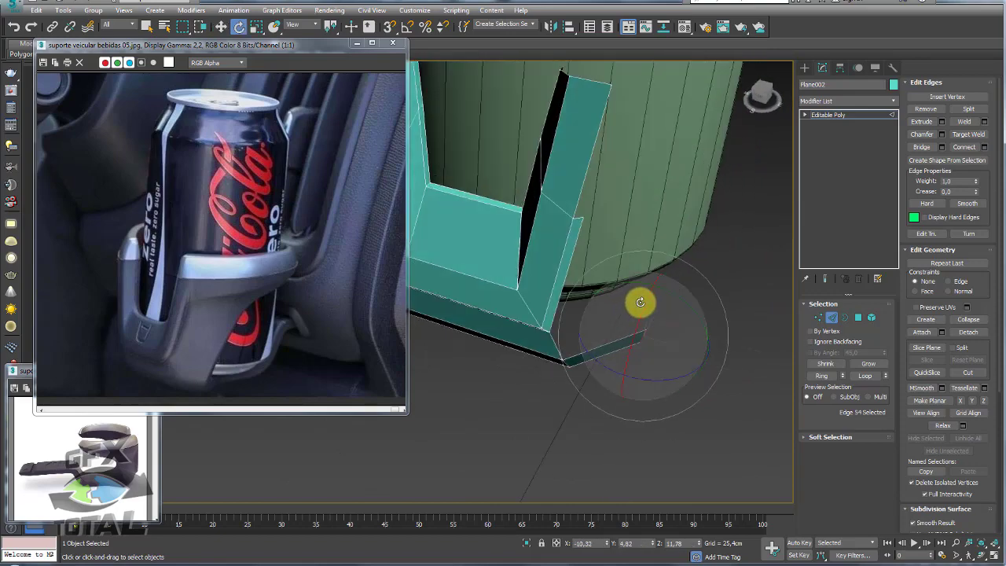
mouse_move(640, 302)
alt+middle_down()
mouse_move(710, 343)
mouse_move(718, 287)
mouse_move(674, 337)
mouse_move(616, 313)
alt+middle_up()
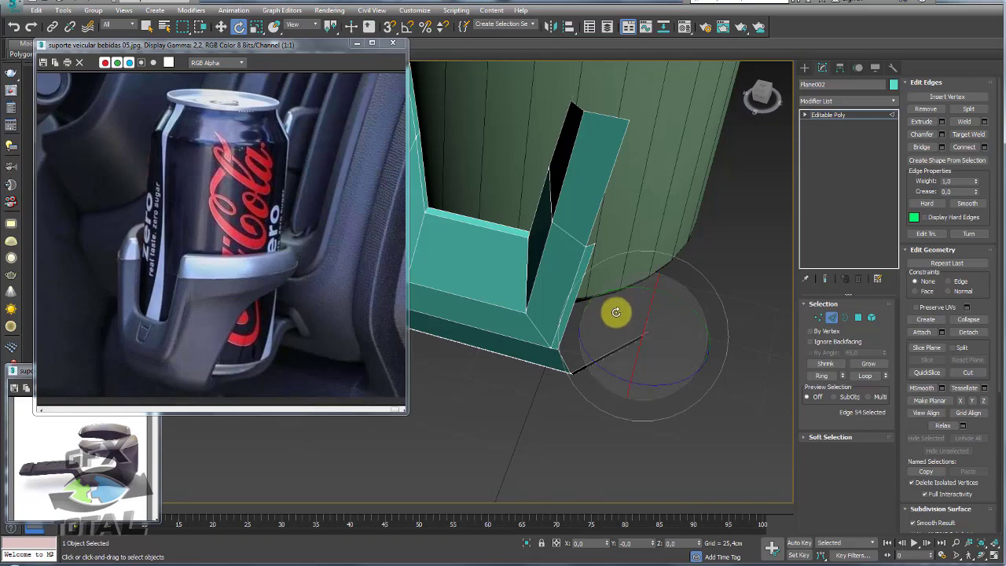
key(r)
mouse_move(664, 348)
alt+middle_down()
mouse_move(651, 321)
mouse_move(653, 341)
mouse_move(689, 337)
mouse_move(618, 377)
mouse_move(673, 339)
mouse_move(691, 343)
mouse_move(666, 351)
alt+middle_up()
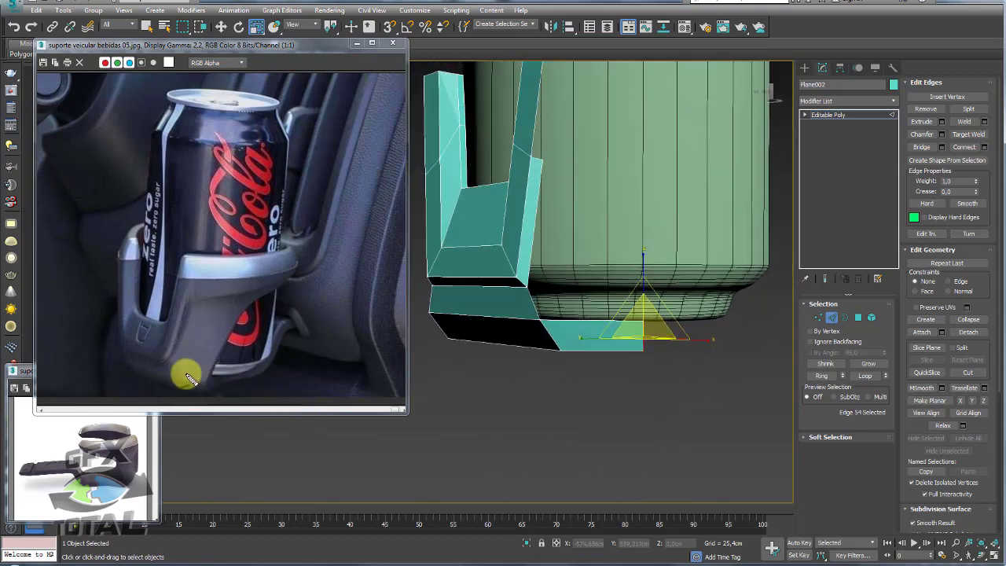
mouse_move(206, 391)
mouse_down()
mouse_move(169, 366)
mouse_move(206, 371)
mouse_move(213, 325)
mouse_up()
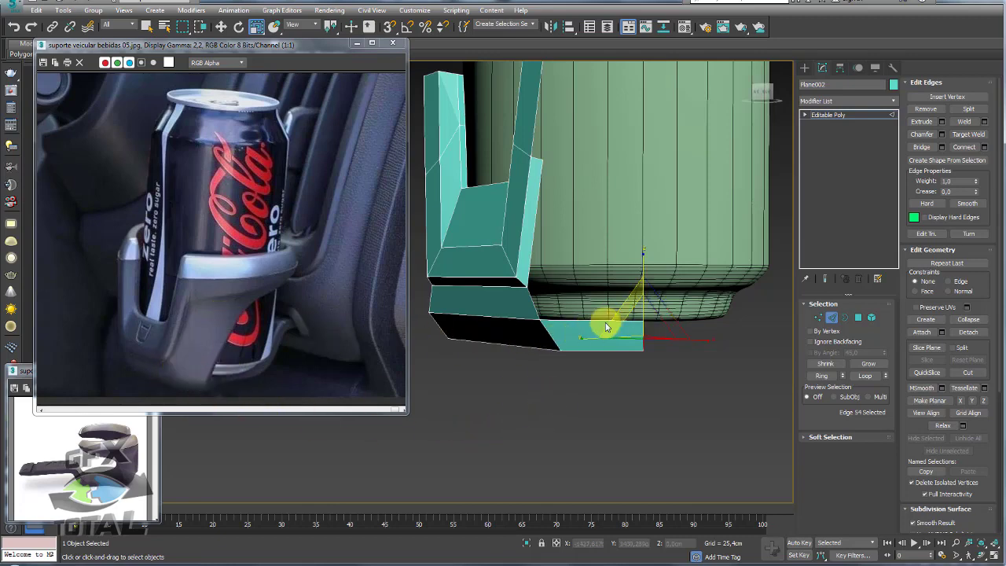
key(2)
mouse_move(579, 291)
alt+middle_down()
mouse_move(558, 321)
mouse_move(582, 351)
alt+middle_up()
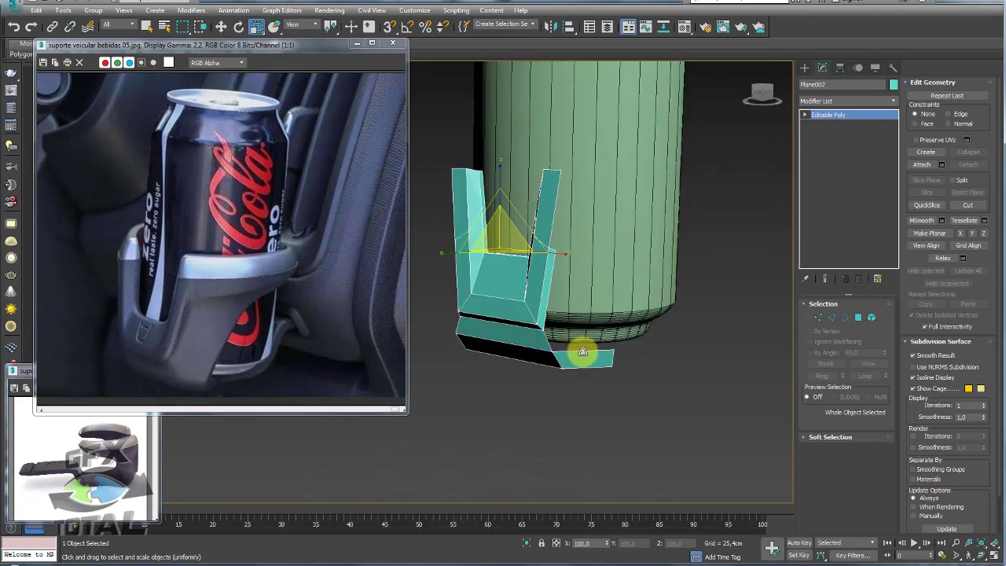
Step: Pull the base strip's end edge inward and angle it around the can
click(831, 317)
scroll(621, 354, up, 3)
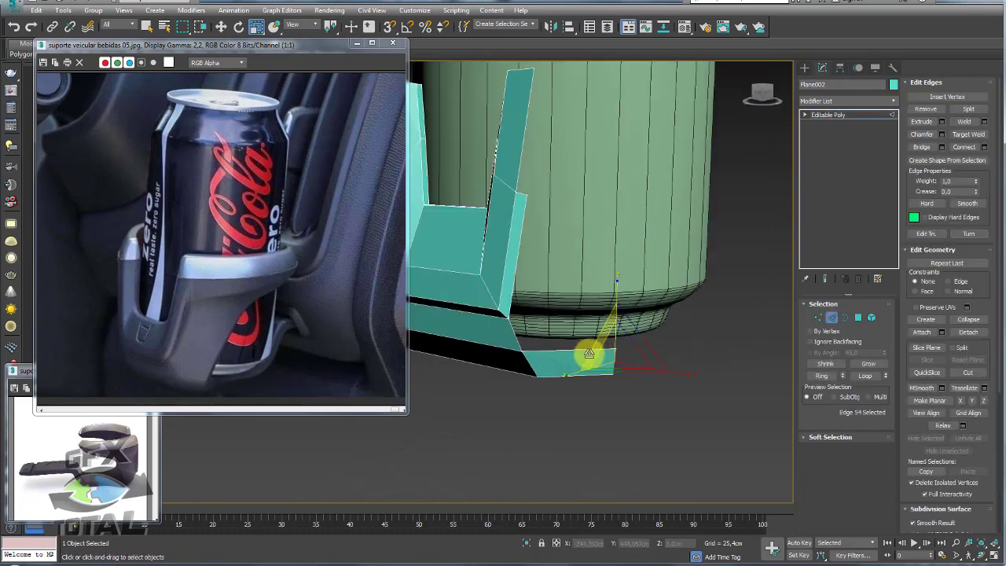
click(613, 355)
alt+middle_drag(626, 357, 628, 390)
drag(639, 367, 548, 366)
key(e)
mouse_move(547, 361)
alt+middle_down()
mouse_move(557, 348)
mouse_move(576, 349)
alt+middle_up()
key(w)
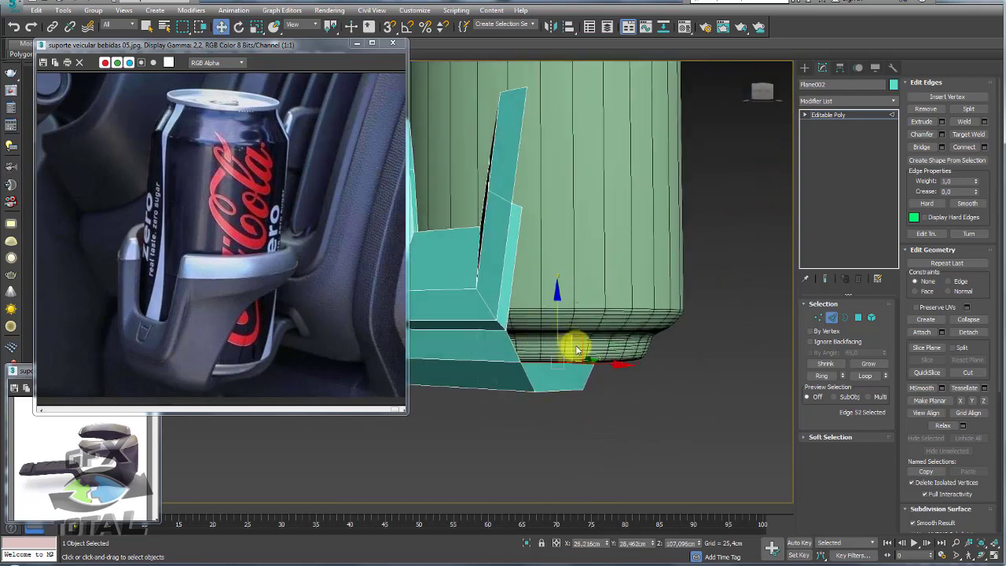
Step: Extrude the edge upward into a side panel and bridge it to the right arm
shift+drag(582, 334, 626, 226)
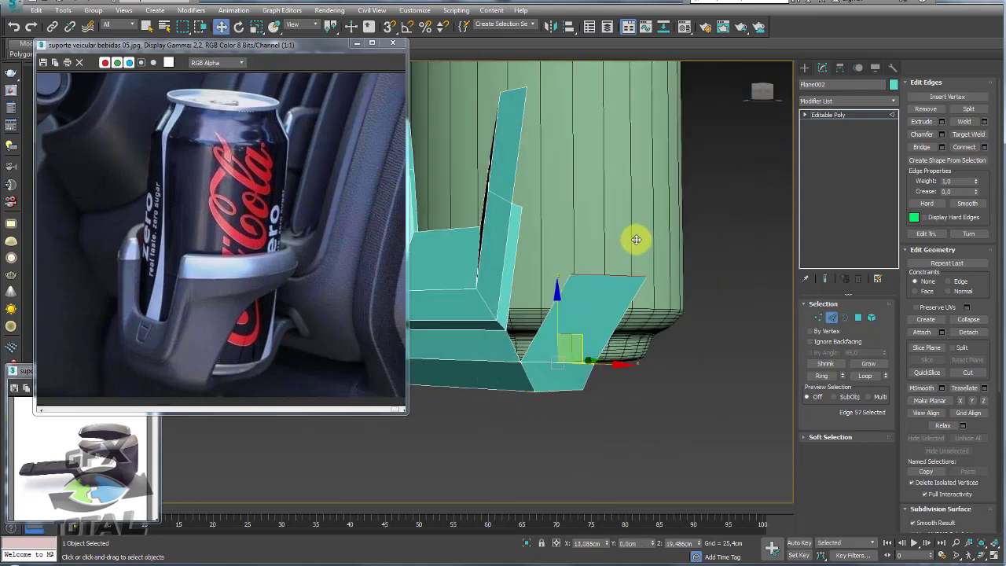
click(531, 282)
ctrl+click(512, 277)
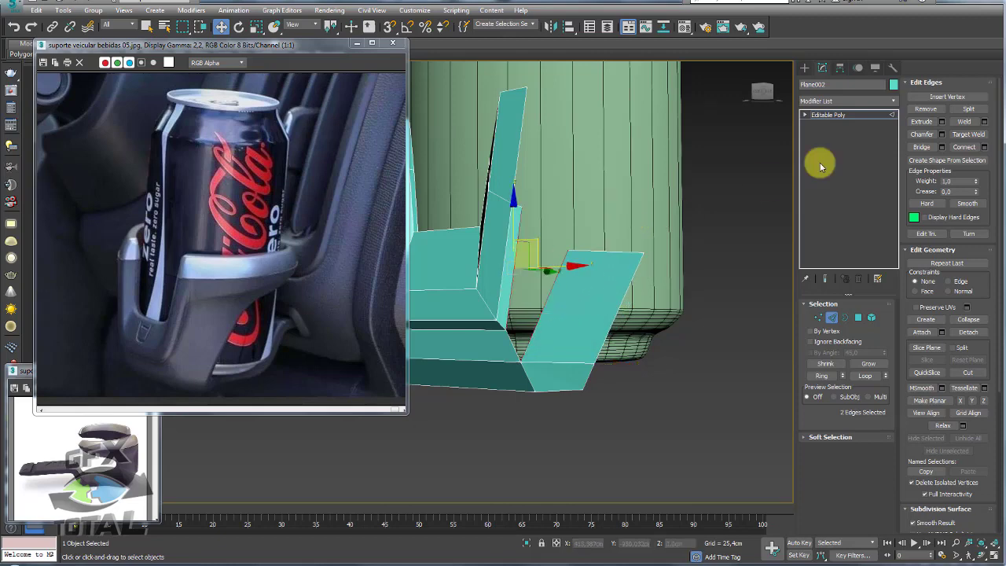
click(921, 147)
alt+middle_drag(606, 278, 574, 333)
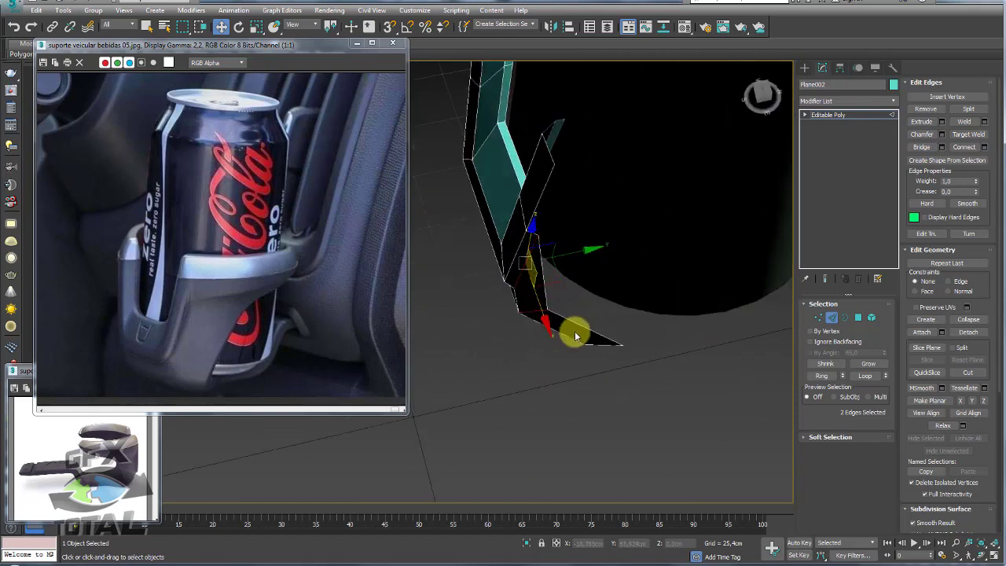
Step: Select the bridged corner vertices and raise the side panel's outer corner vertex
click(822, 318)
click(549, 312)
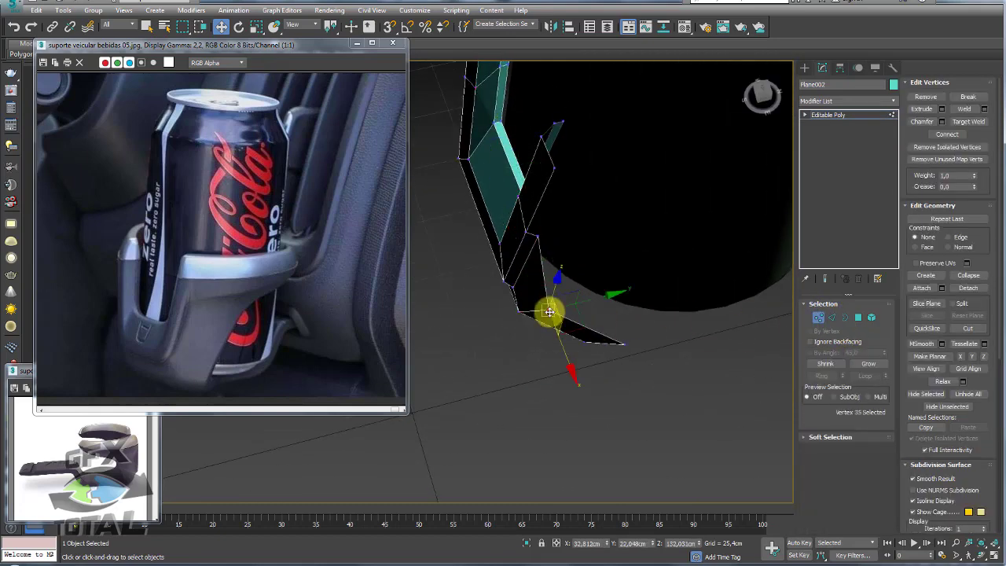
ctrl+click(520, 311)
mouse_move(576, 332)
alt+middle_down()
mouse_move(654, 269)
mouse_move(640, 285)
alt+middle_up()
scroll(698, 306, down, 5)
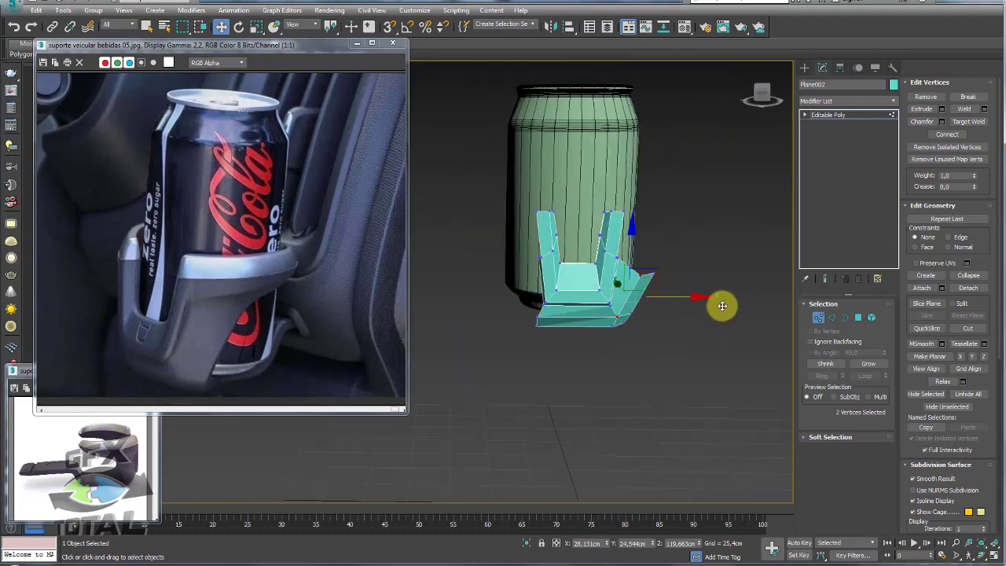
alt+middle_drag(699, 305, 635, 314)
scroll(635, 314, up, 3)
scroll(496, 297, up, 2)
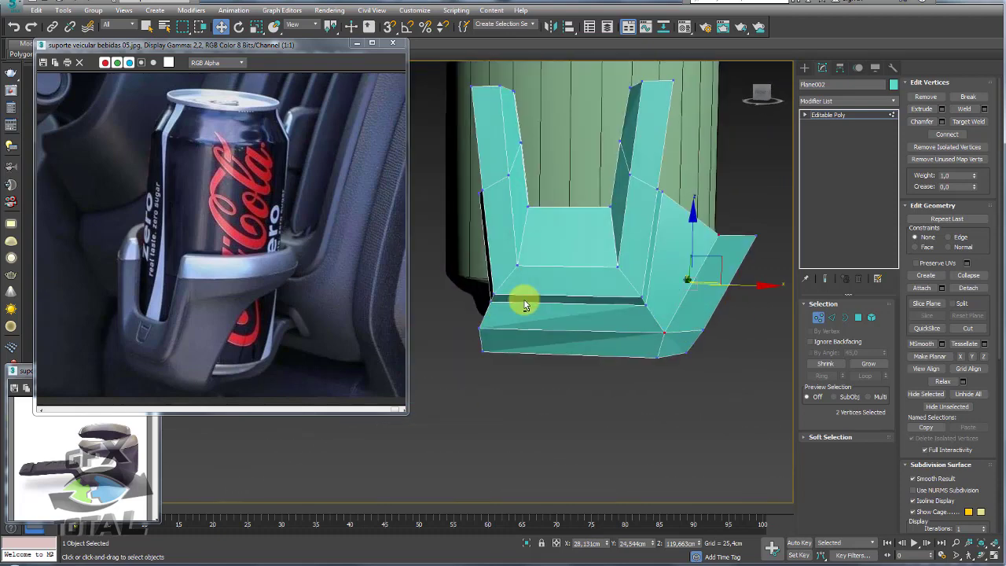
mouse_move(710, 309)
alt+middle_down()
mouse_move(714, 292)
mouse_move(628, 332)
alt+middle_up()
click(695, 292)
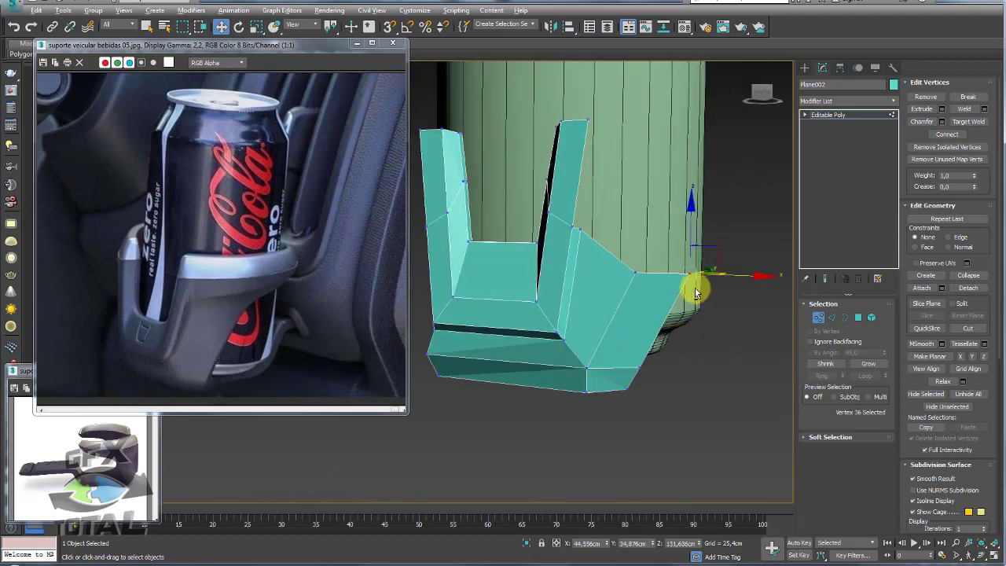
mouse_move(696, 292)
alt+middle_down()
mouse_move(725, 272)
mouse_move(711, 261)
alt+middle_up()
mouse_move(715, 307)
alt+middle_down()
mouse_move(702, 330)
mouse_move(684, 309)
mouse_move(681, 233)
alt+middle_up()
mouse_move(658, 294)
mouse_down()
mouse_move(666, 270)
mouse_move(658, 296)
mouse_up()
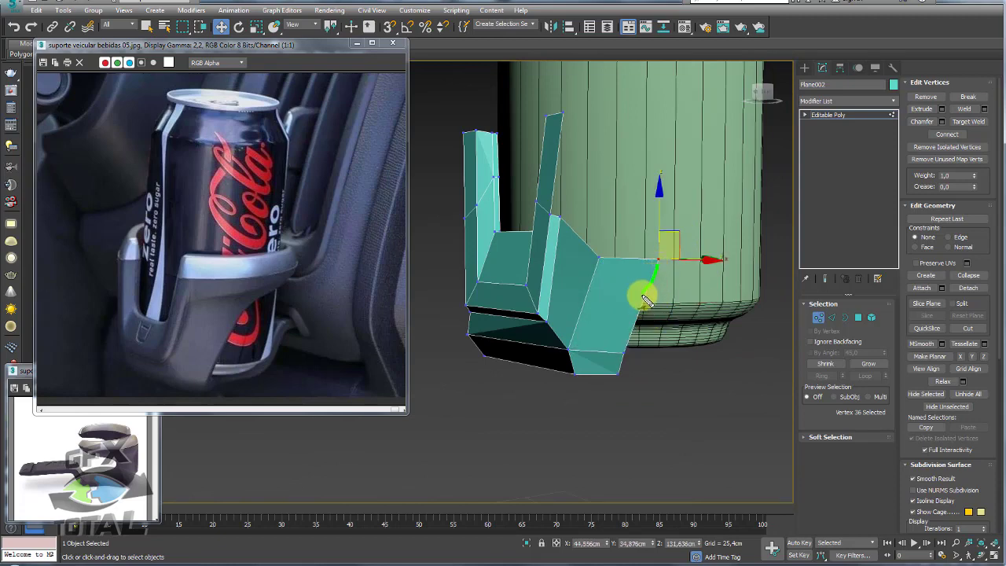
Step: Slide the vertices along their edges with Edge constraint to taper the panel
mouse_move(667, 322)
alt+middle_down()
mouse_move(680, 311)
mouse_move(621, 322)
alt+middle_up()
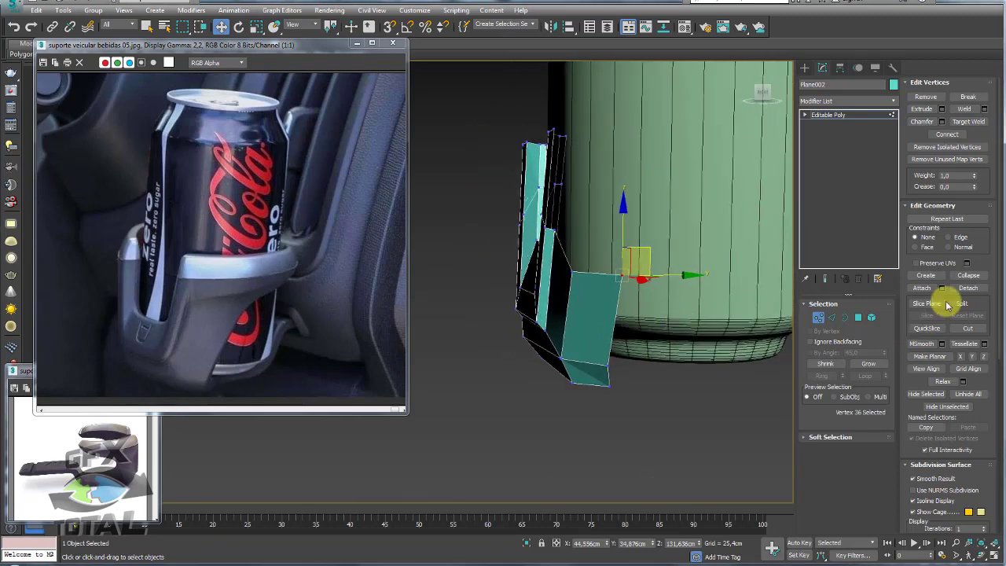
click(953, 237)
drag(631, 258, 658, 269)
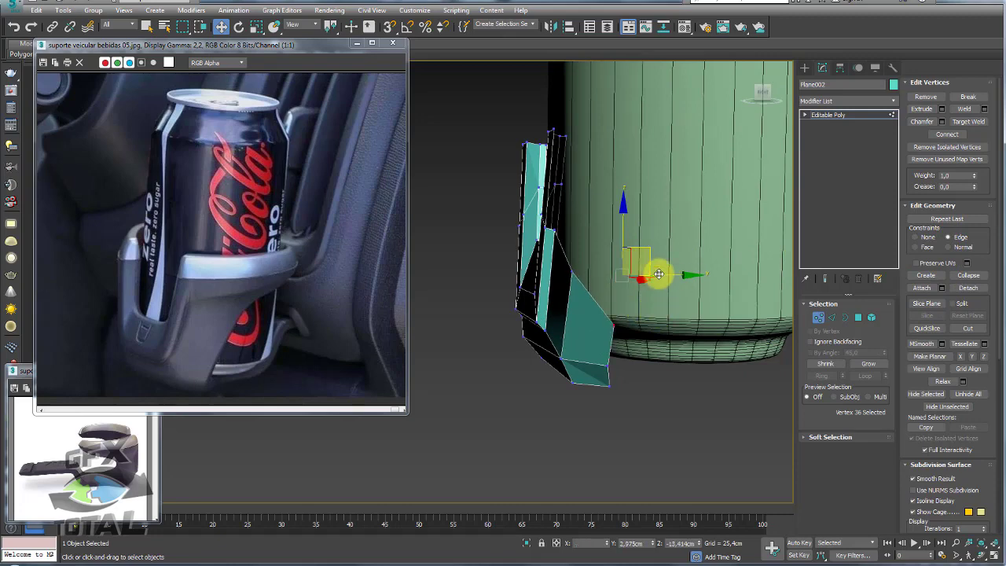
alt+middle_drag(644, 294, 707, 294)
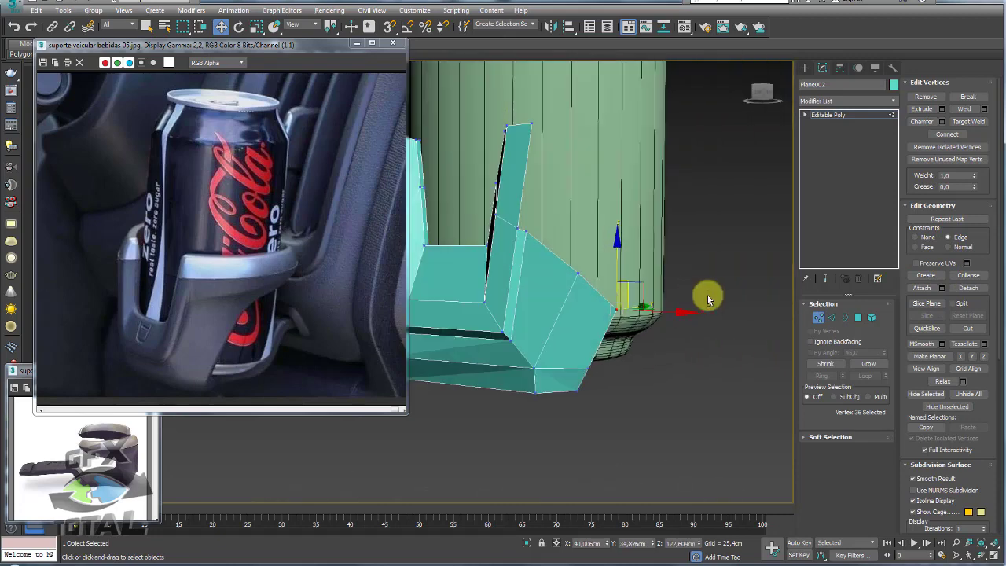
click(924, 237)
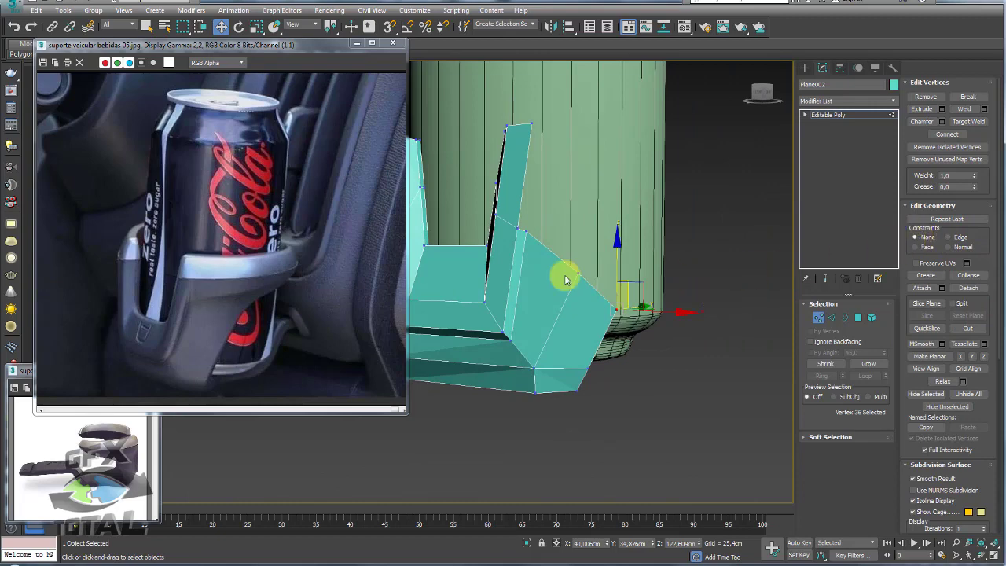
mouse_move(561, 274)
alt+middle_down()
mouse_move(563, 297)
mouse_move(579, 225)
mouse_move(543, 272)
mouse_move(607, 233)
mouse_move(594, 240)
mouse_move(561, 227)
mouse_move(602, 227)
alt+middle_up()
key(r)
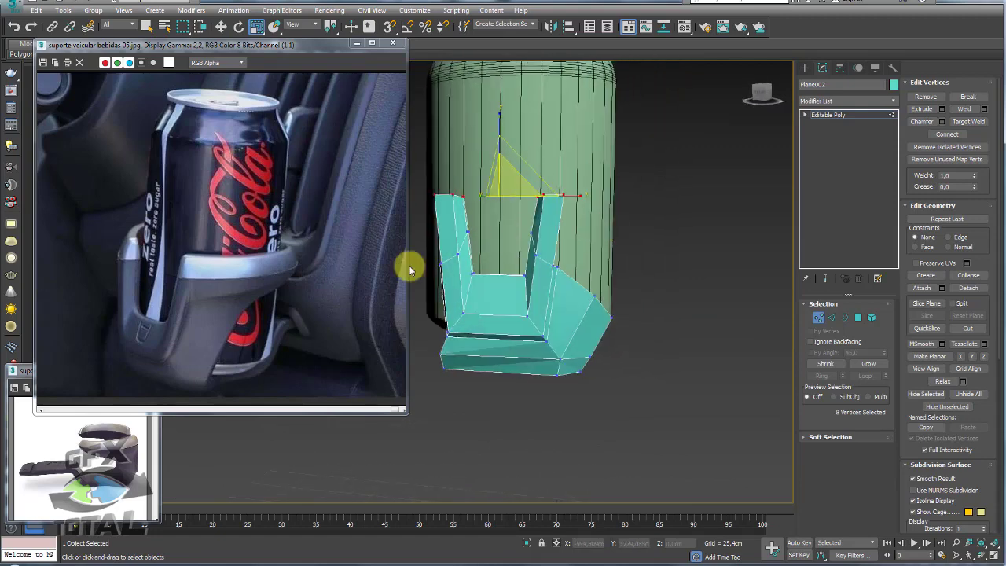
click(611, 193)
key(ctrl+z)
click(606, 218)
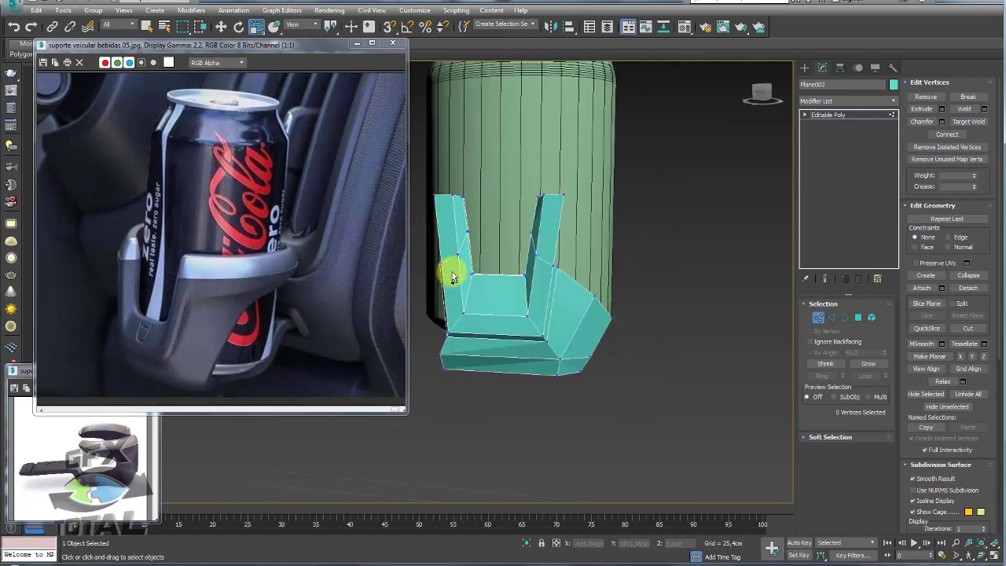
drag(180, 253, 294, 247)
drag(184, 302, 299, 280)
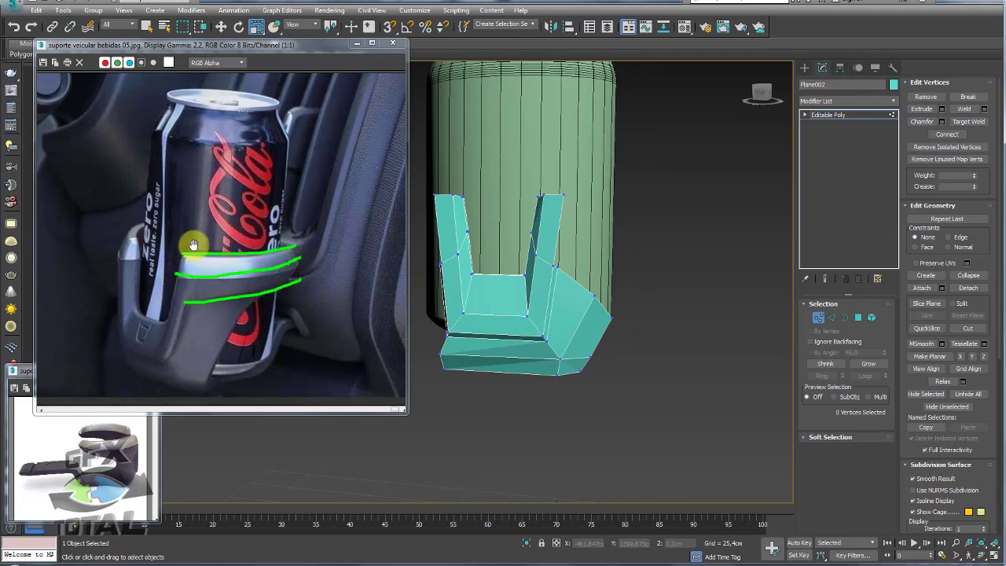
drag(216, 252, 219, 298)
mouse_move(276, 215)
mouse_down()
mouse_move(190, 213)
mouse_move(144, 252)
mouse_up()
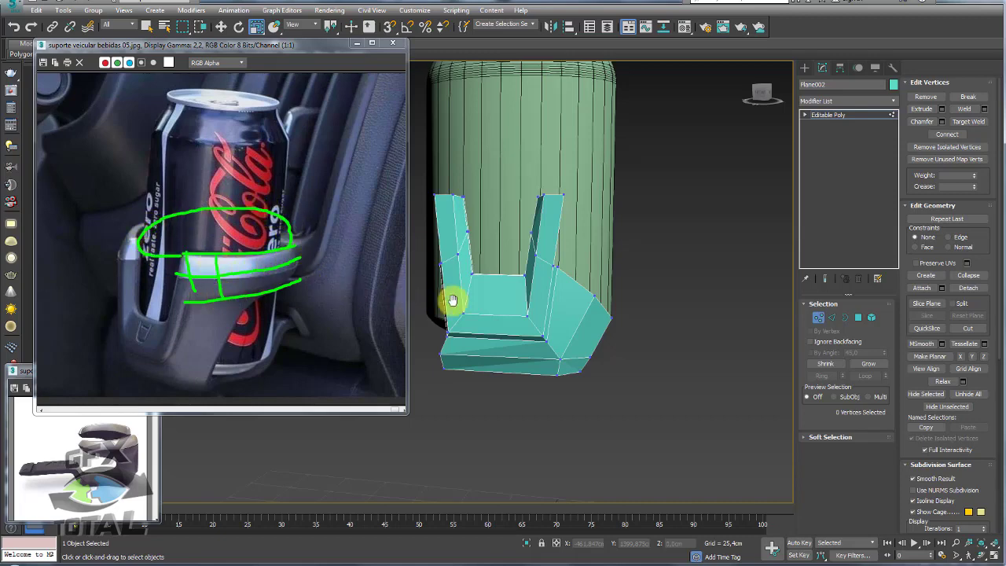
mouse_move(183, 253)
mouse_down()
mouse_move(162, 307)
mouse_move(134, 287)
mouse_move(138, 260)
mouse_up()
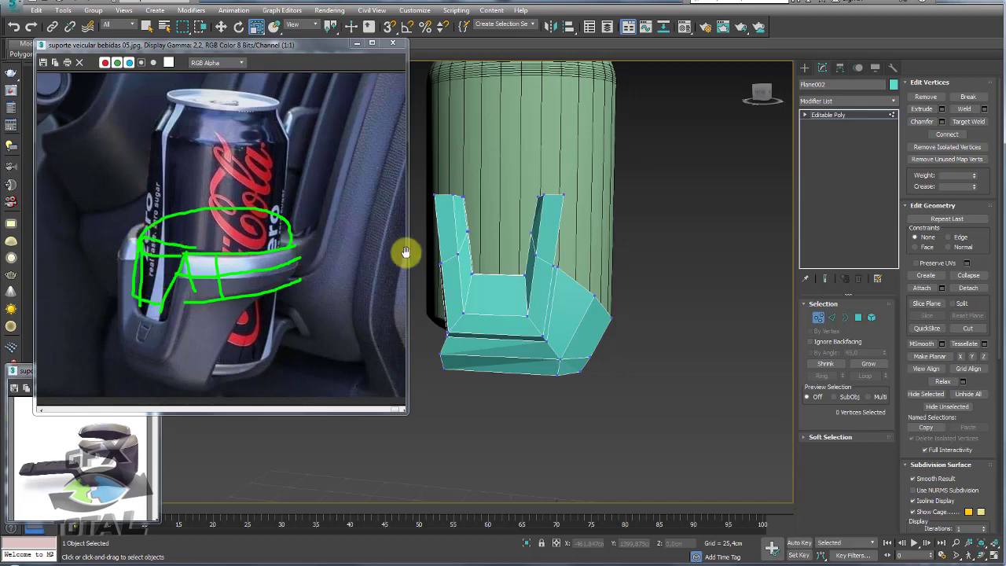
alt+middle_drag(558, 266, 595, 279)
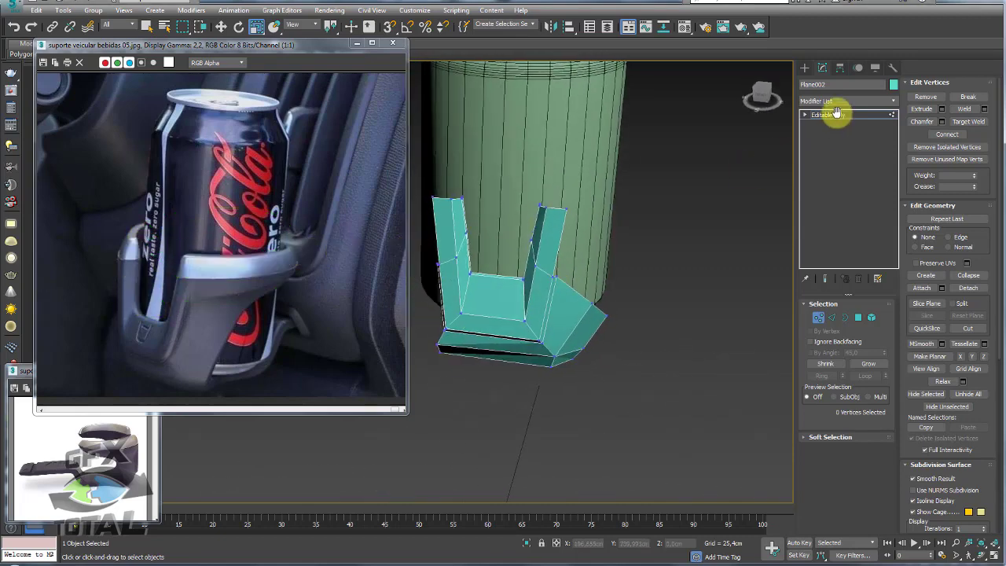
Step: Draw a tube beside the can with 1 height segment and align it to the can
click(832, 115)
key(r)
scroll(644, 227, down, 3)
scroll(617, 274, down, 2)
click(803, 68)
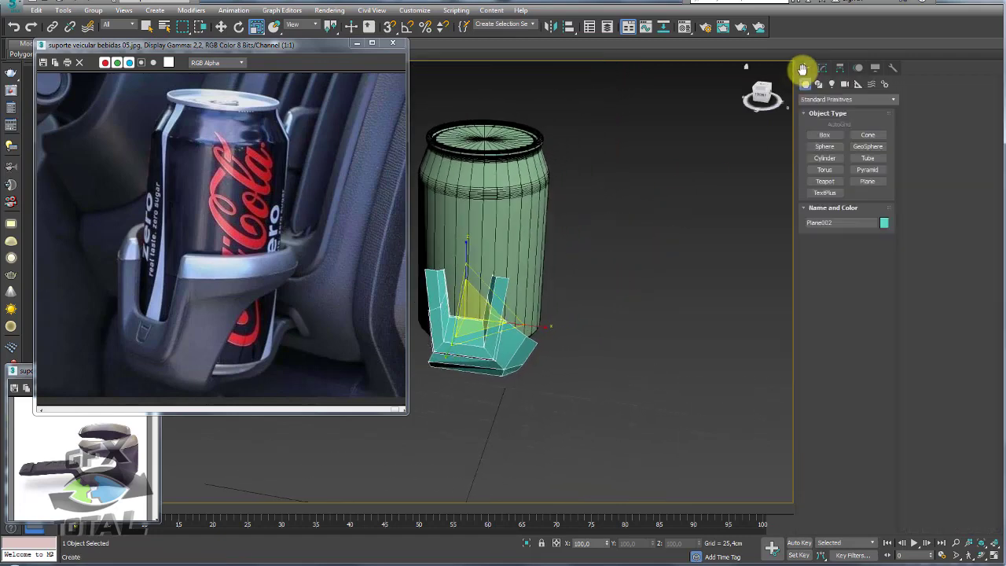
middle_drag(713, 198, 819, 95)
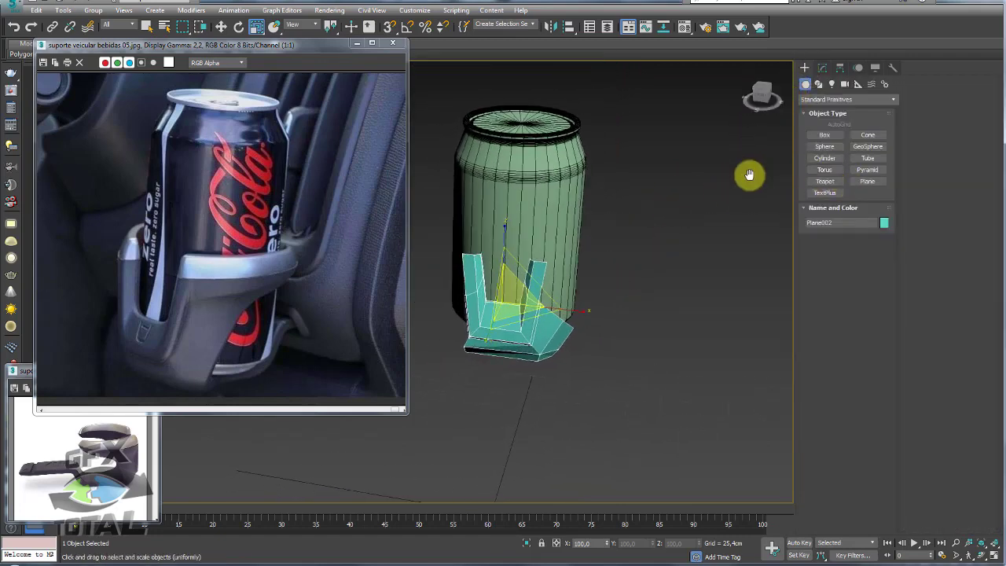
click(867, 158)
drag(652, 369, 681, 385)
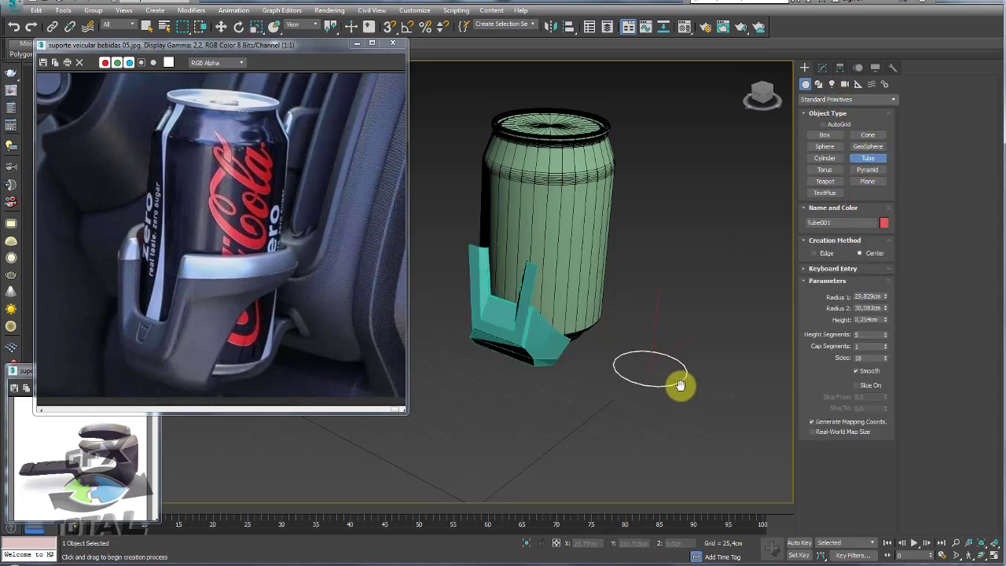
click(691, 388)
click(701, 345)
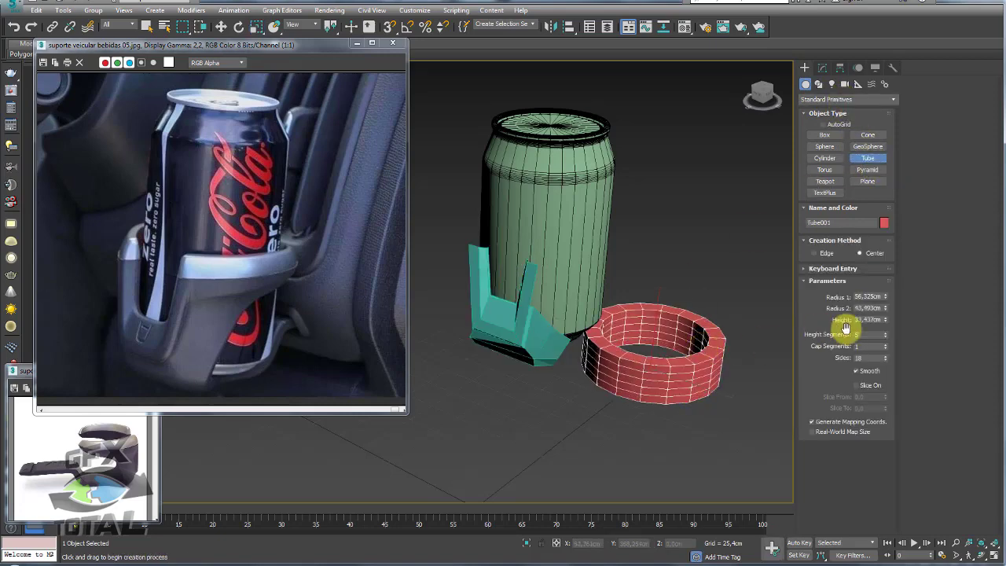
right_click(883, 334)
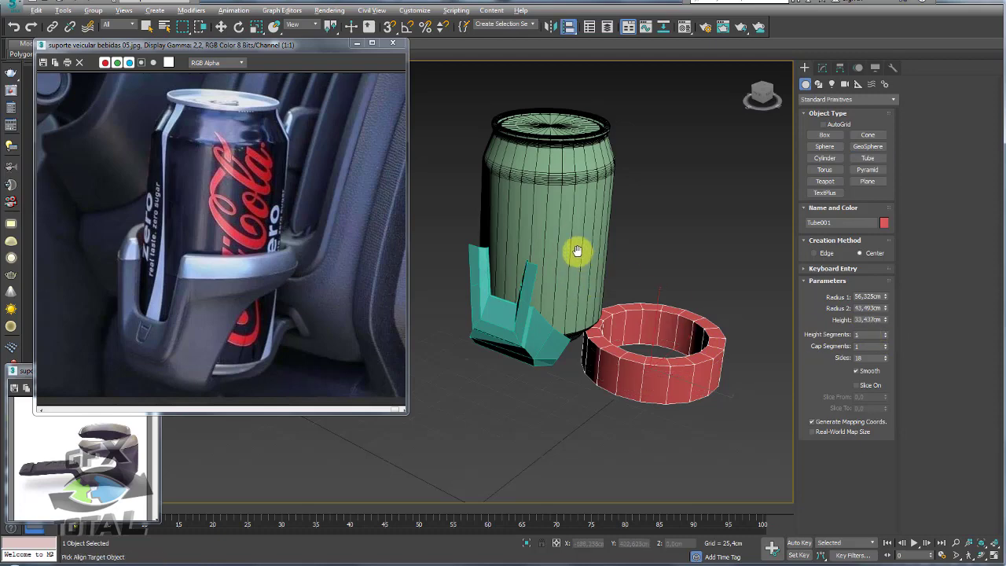
click(578, 250)
click(534, 366)
Step: Confirm centring the ring on the can and orbit to inspect it
click(822, 68)
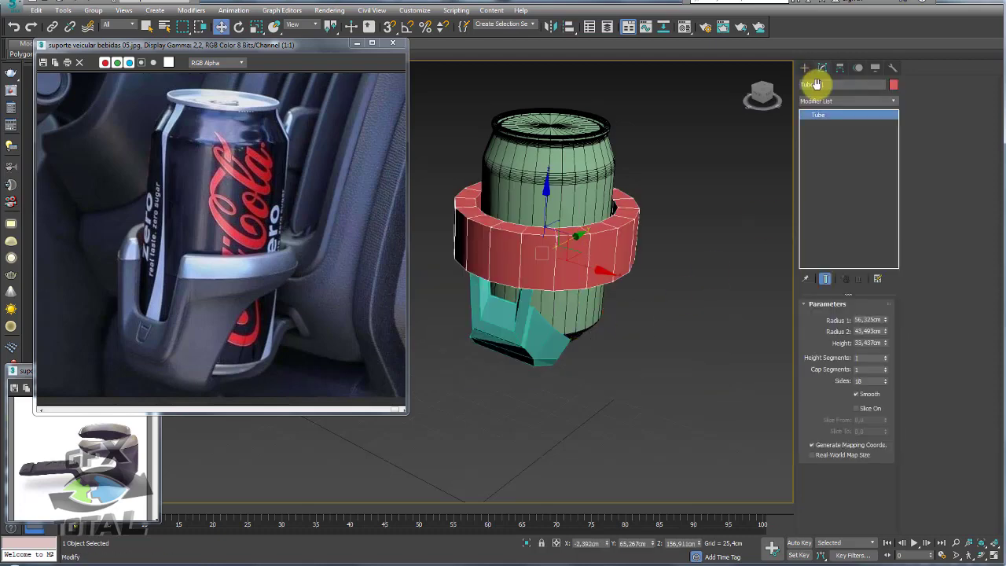
alt+middle_drag(669, 224, 698, 235)
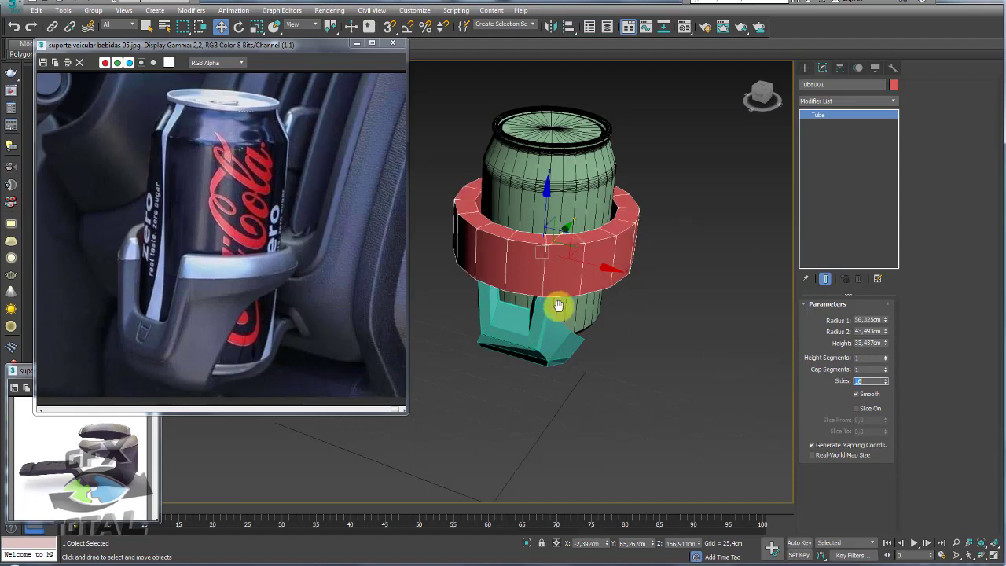
scroll(578, 308, up, 3)
alt+middle_drag(579, 309, 612, 358)
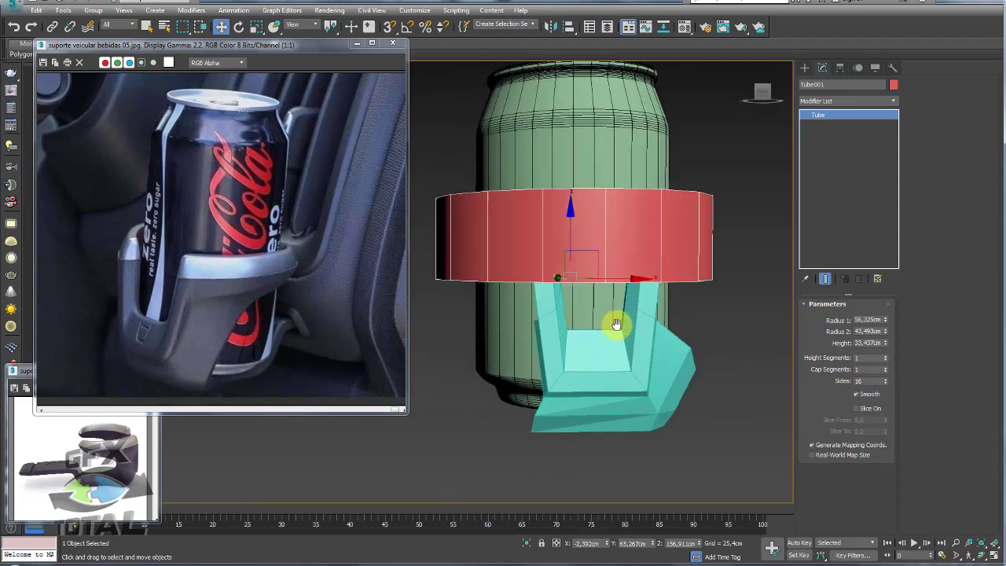
alt+middle_drag(644, 309, 662, 314)
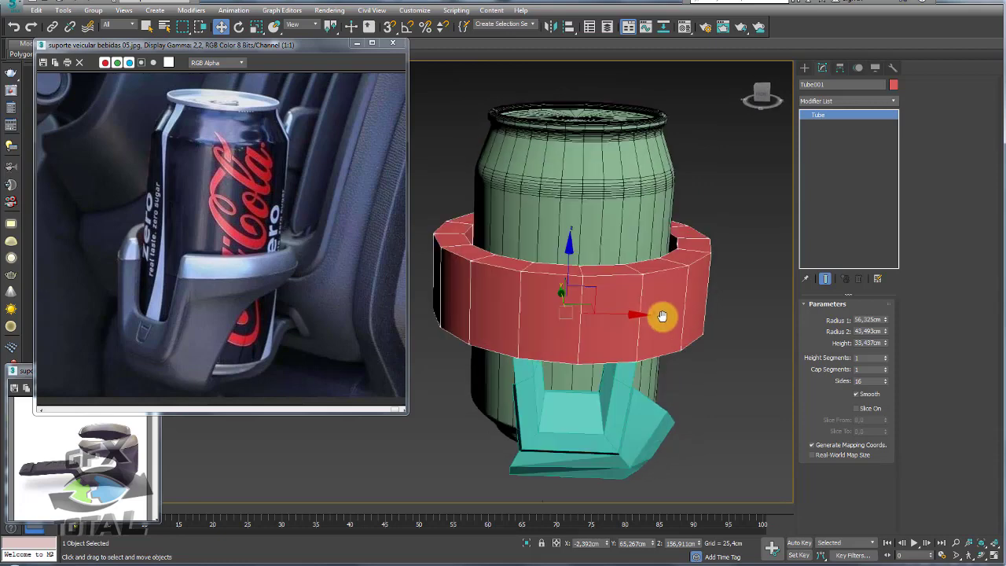
alt+middle_drag(609, 271, 595, 265)
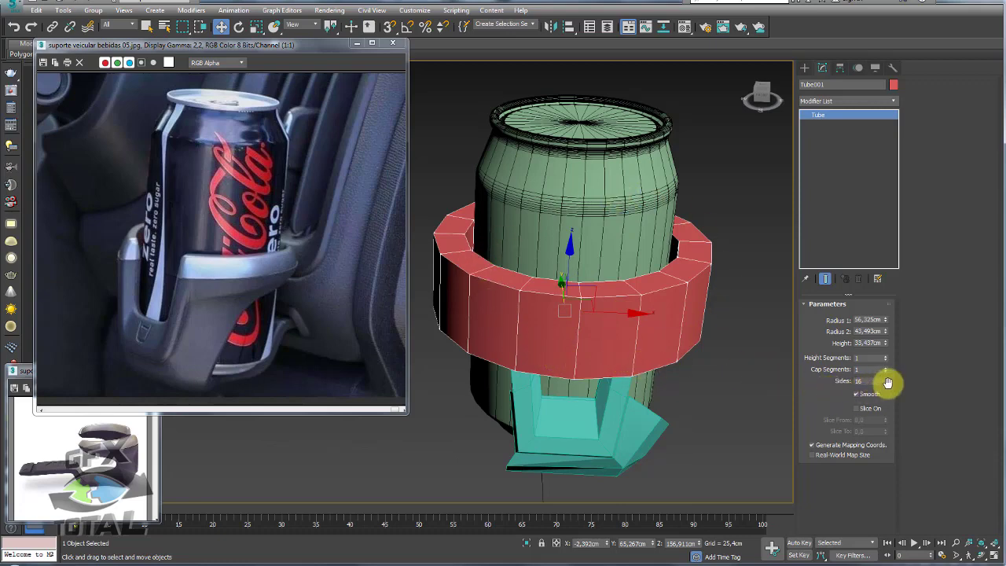
alt+middle_drag(699, 364, 577, 333)
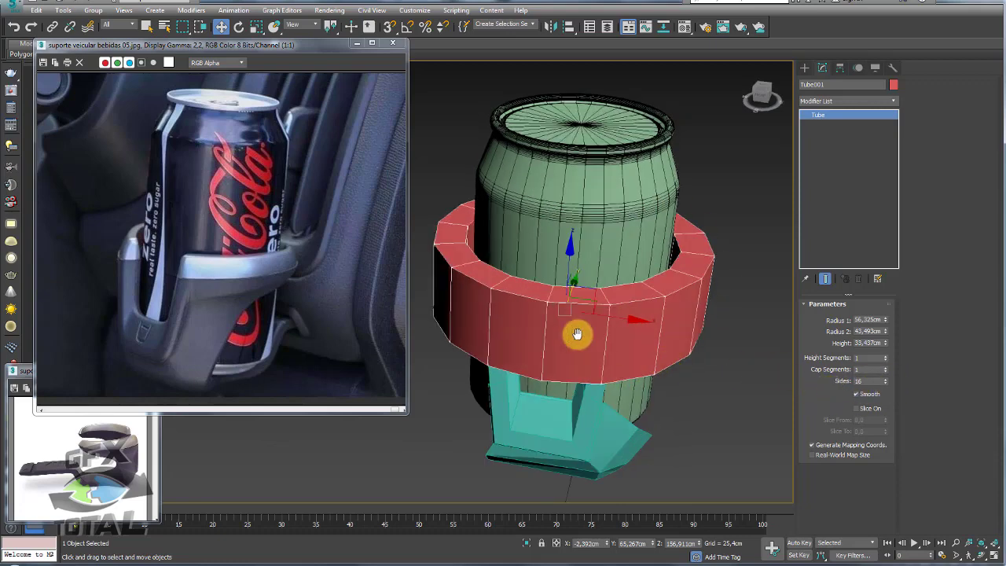
Step: Shrink the ring's height in stages to about 11.5 cm, repositioning it along Z atop the bracket
mouse_move(884, 340)
mouse_down()
mouse_move(885, 350)
mouse_move(887, 326)
mouse_move(891, 359)
mouse_up()
alt+middle_drag(774, 359, 574, 278)
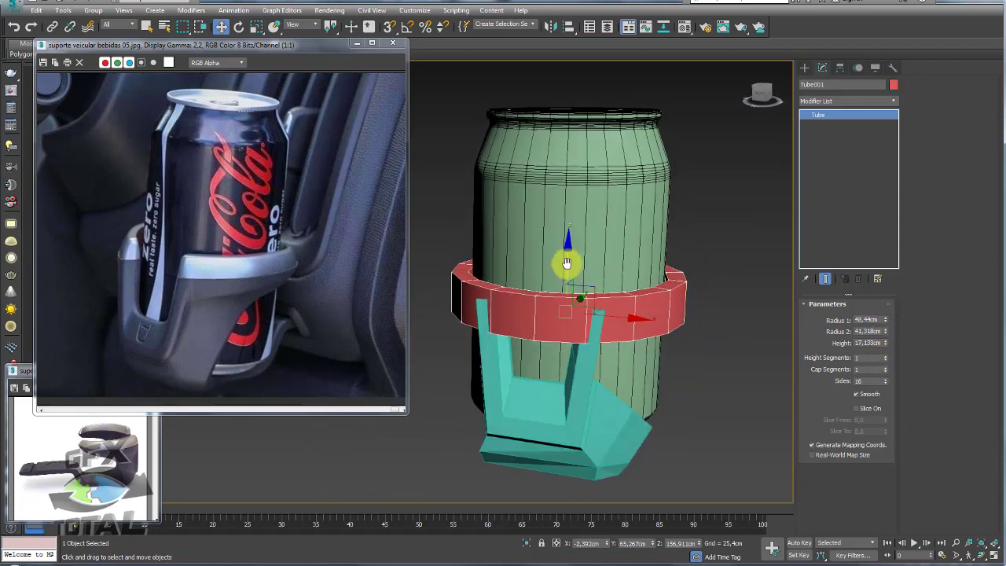
drag(567, 262, 567, 271)
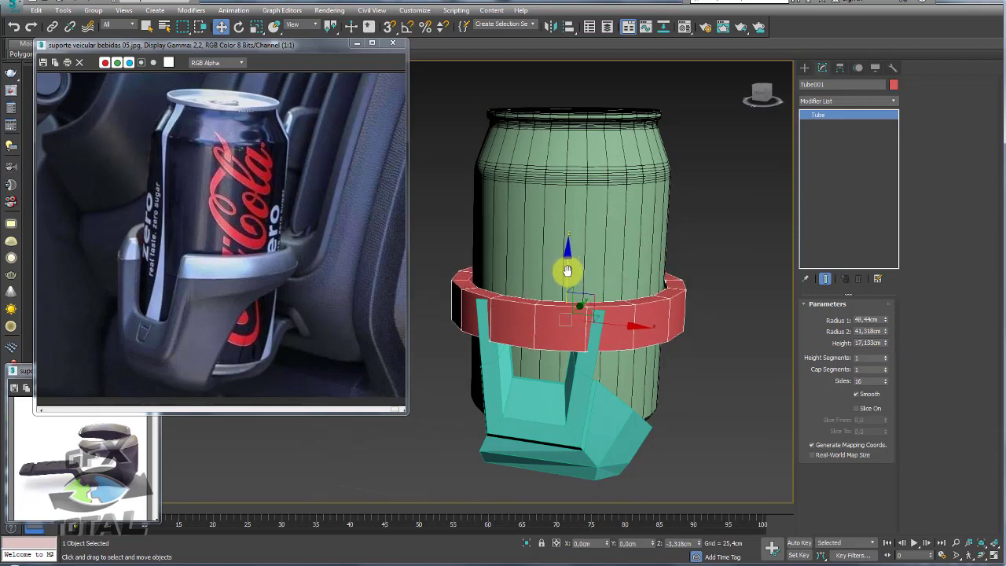
mouse_move(567, 271)
alt+middle_down()
mouse_move(552, 291)
mouse_move(577, 291)
mouse_move(545, 269)
alt+middle_up()
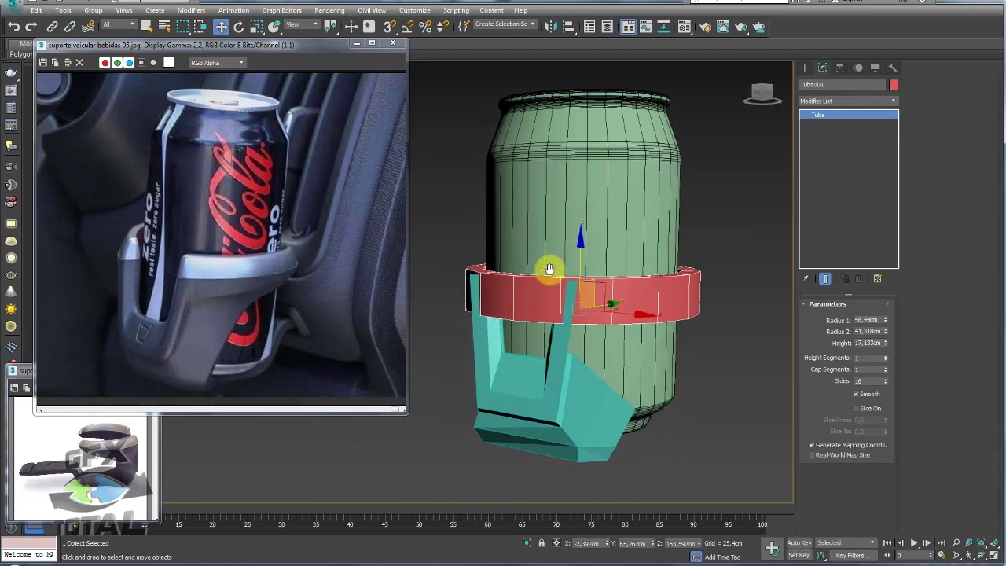
drag(885, 342, 886, 350)
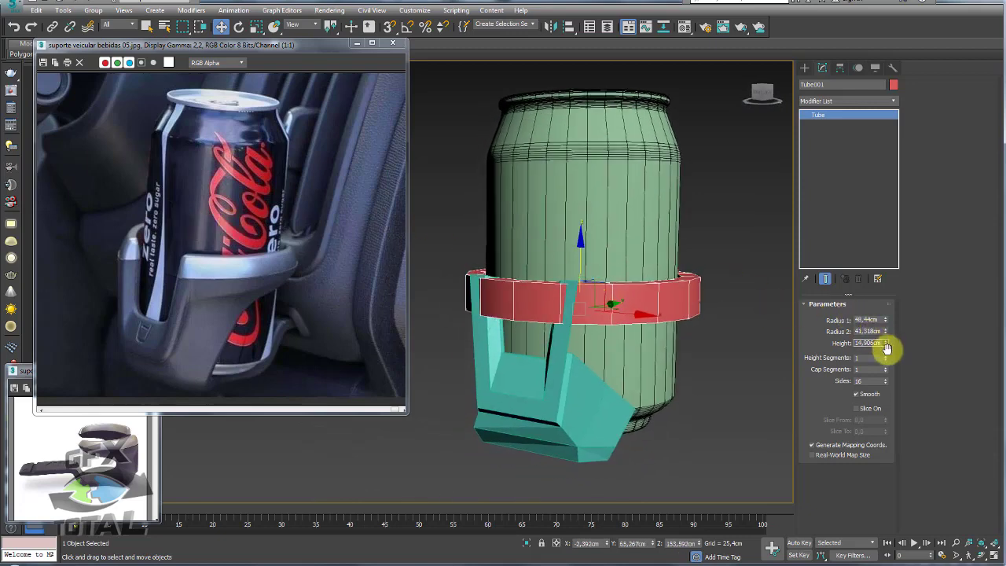
drag(578, 268, 579, 255)
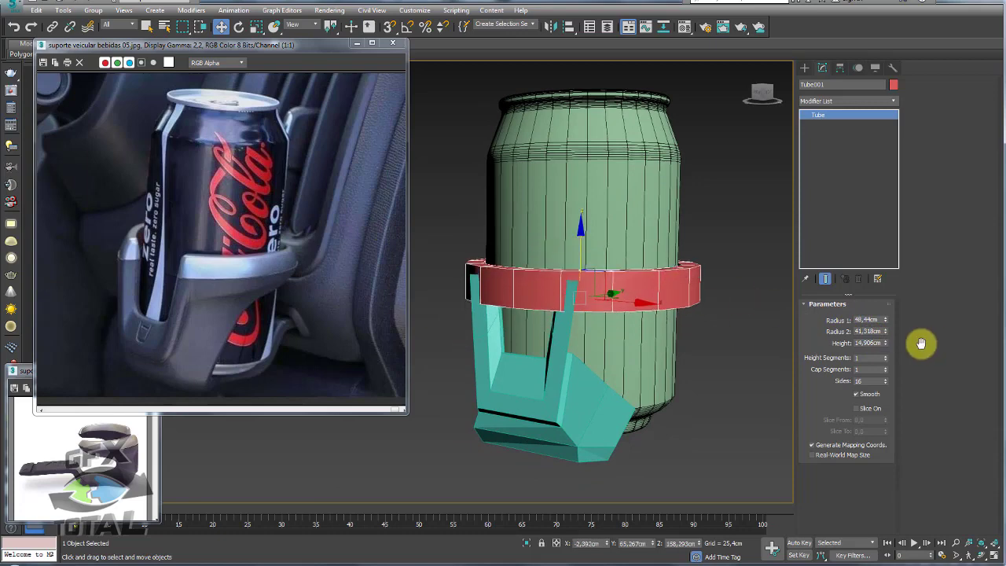
drag(884, 341, 883, 347)
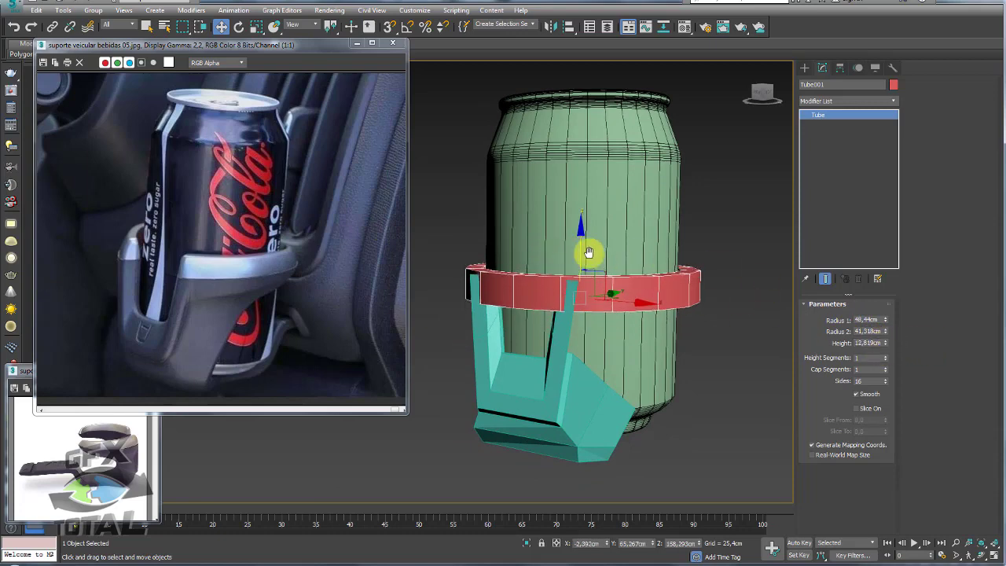
drag(578, 254, 578, 256)
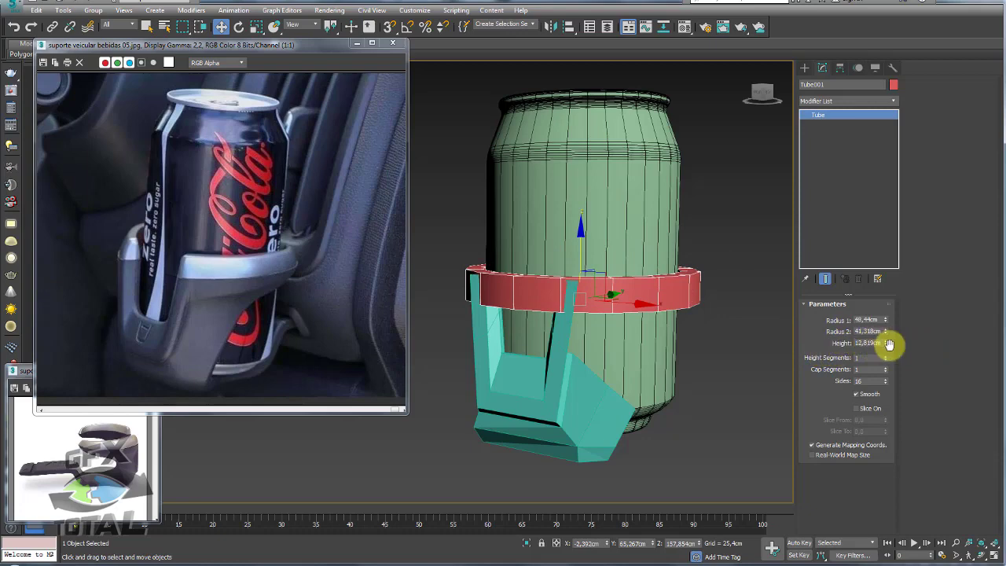
drag(885, 344, 885, 351)
mouse_move(644, 300)
alt+middle_down()
mouse_move(643, 314)
mouse_move(668, 304)
alt+middle_up()
Step: Convert the ring to Editable Poly and inset its outer faces by about 1.2 cm
key(alt+c)
click(832, 318)
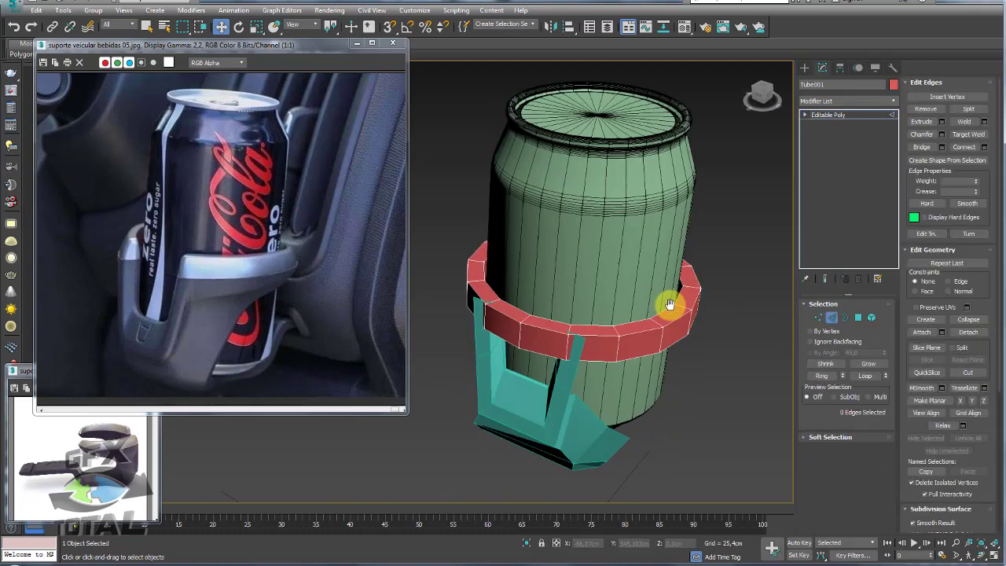
click(681, 308)
click(822, 374)
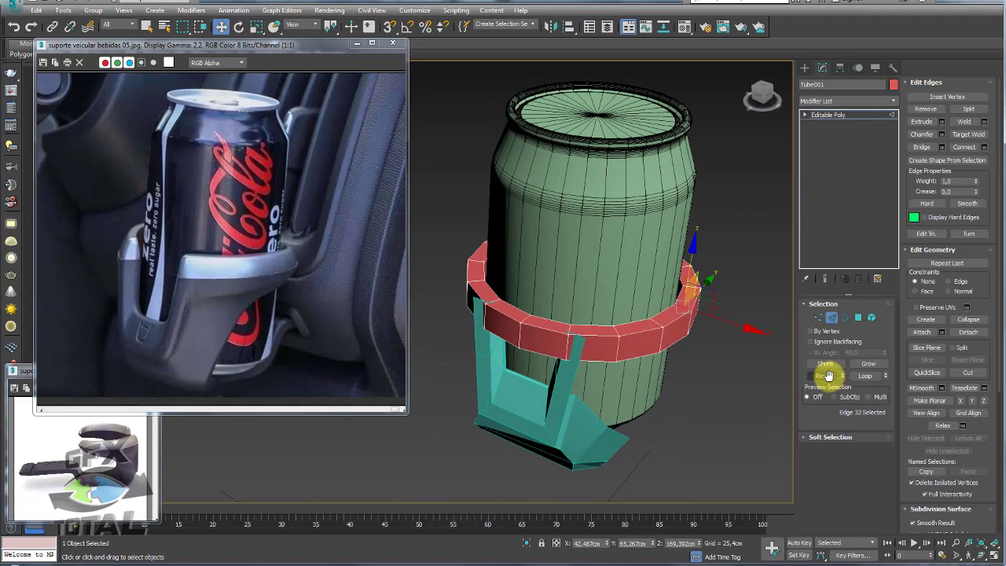
click(858, 318)
scroll(680, 317, up, 3)
scroll(743, 336, up, 2)
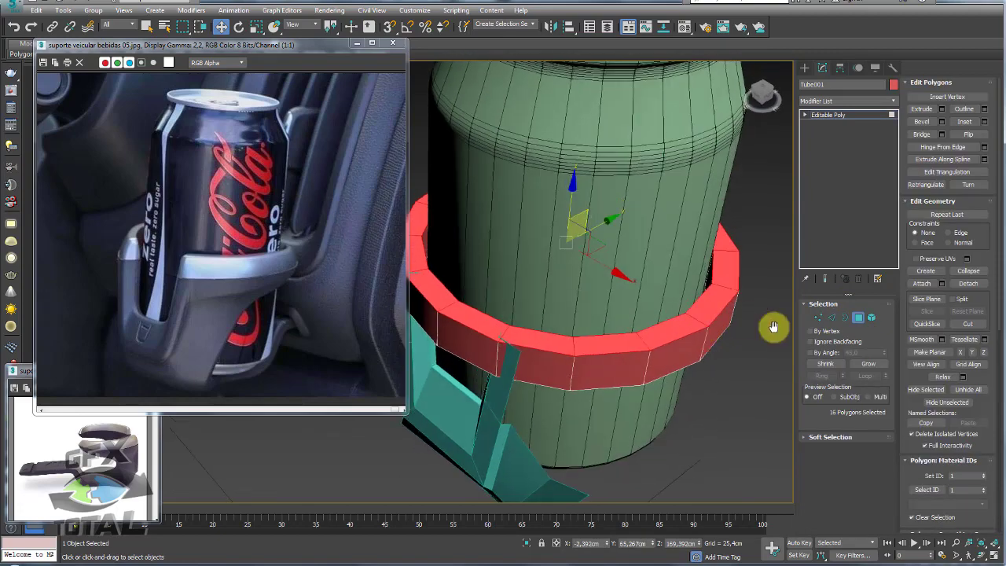
click(978, 121)
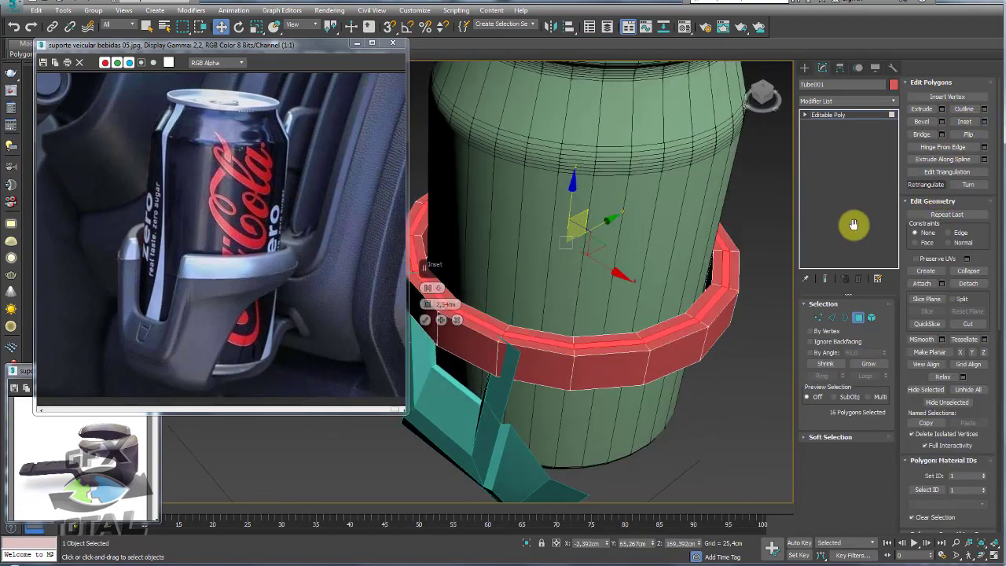
drag(430, 297, 432, 294)
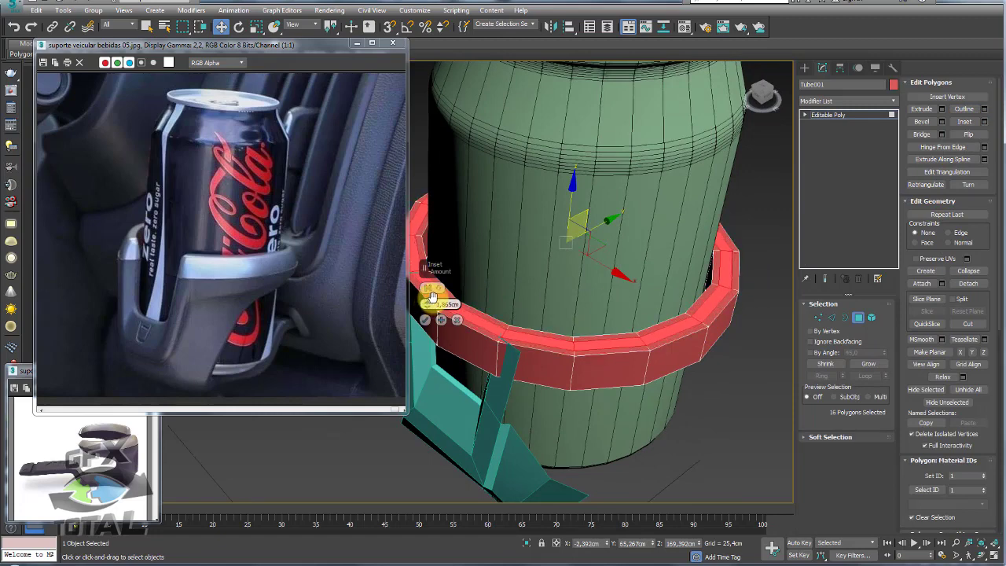
click(424, 321)
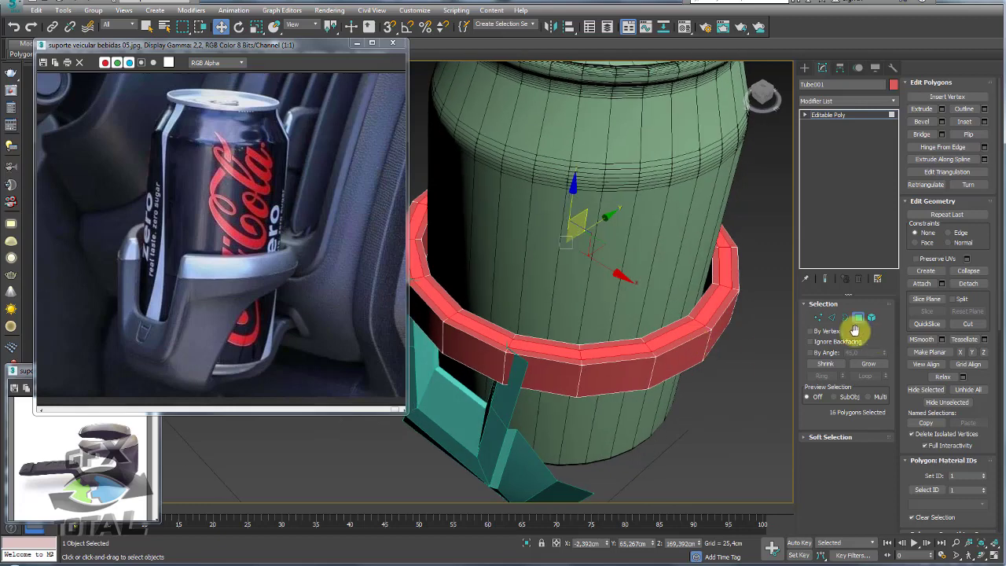
Step: Select the two inset edge loops around the ring and remove them
click(832, 318)
double_click(719, 317)
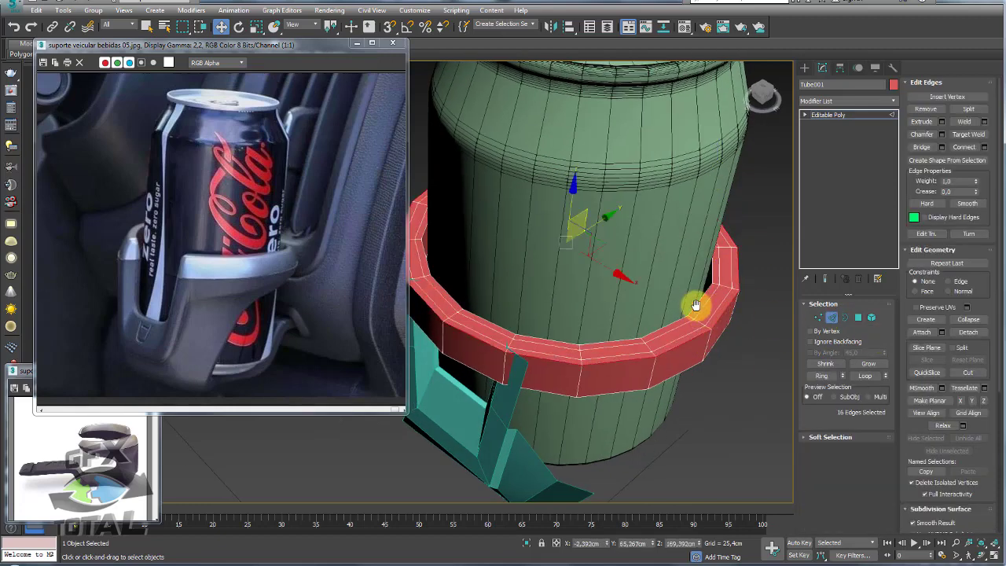
ctrl+double_click(696, 301)
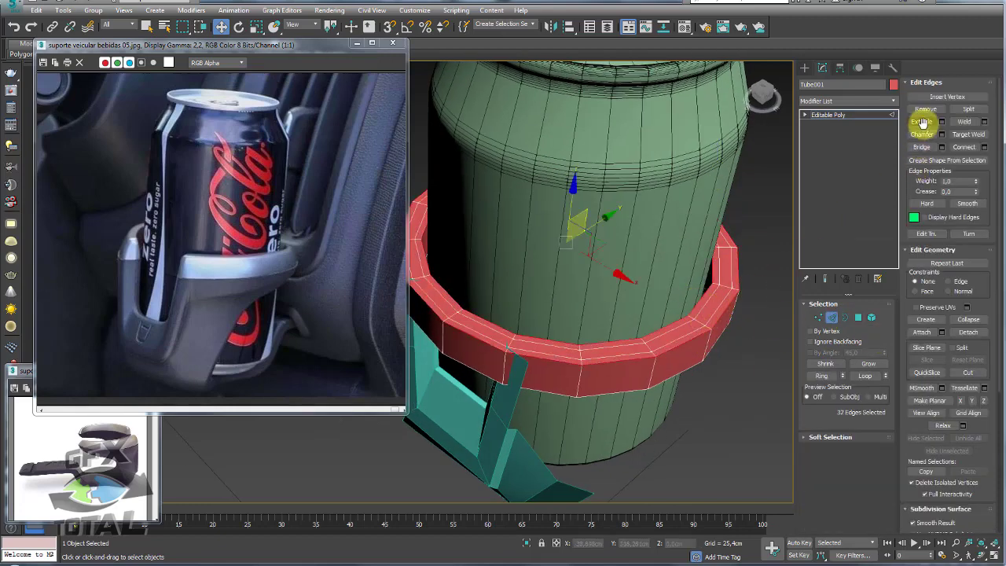
click(925, 108)
mouse_move(689, 332)
alt+middle_down()
mouse_move(633, 292)
mouse_move(741, 274)
mouse_move(760, 311)
mouse_move(729, 322)
mouse_move(723, 263)
alt+middle_up()
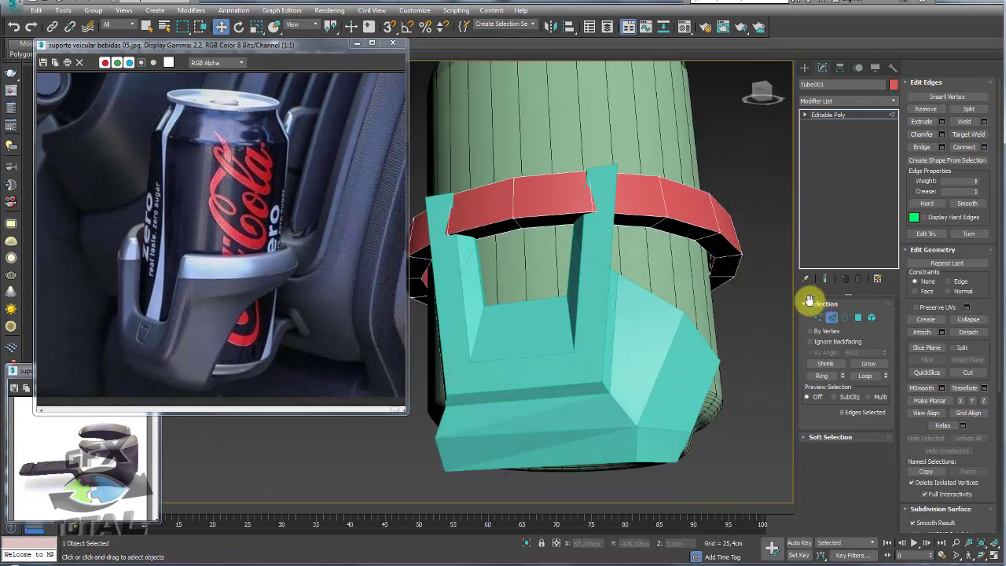
Step: Clear the ring's edge and face selections and orbit until the can stands upright
click(729, 253)
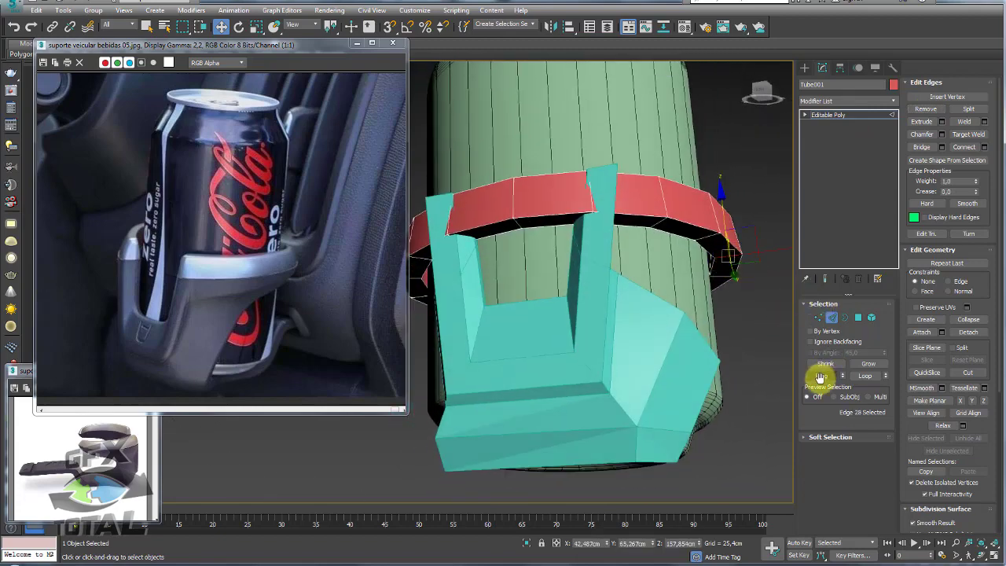
click(820, 376)
click(858, 314)
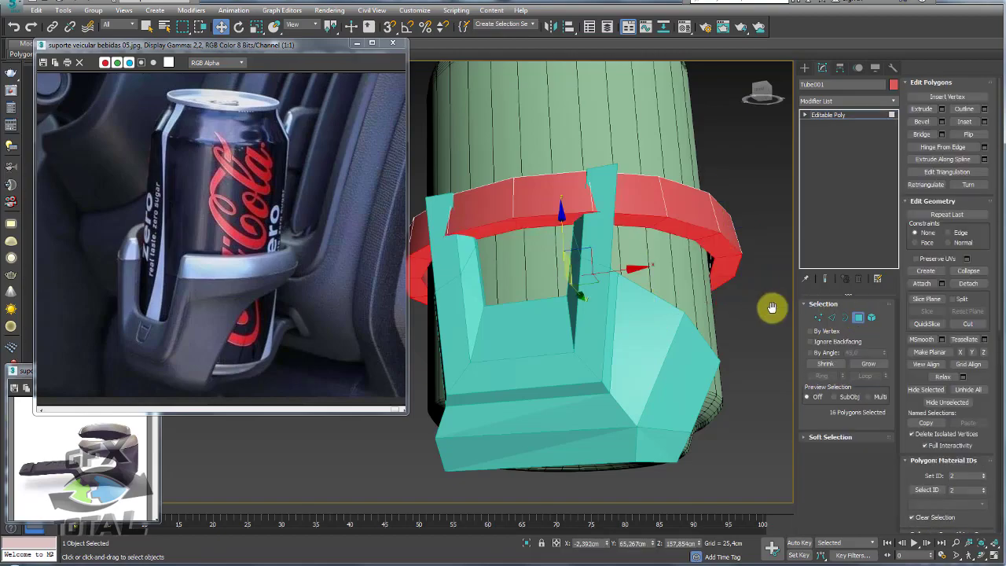
click(772, 307)
mouse_move(757, 308)
alt+middle_down()
mouse_move(685, 314)
mouse_move(654, 269)
mouse_move(711, 313)
alt+middle_up()
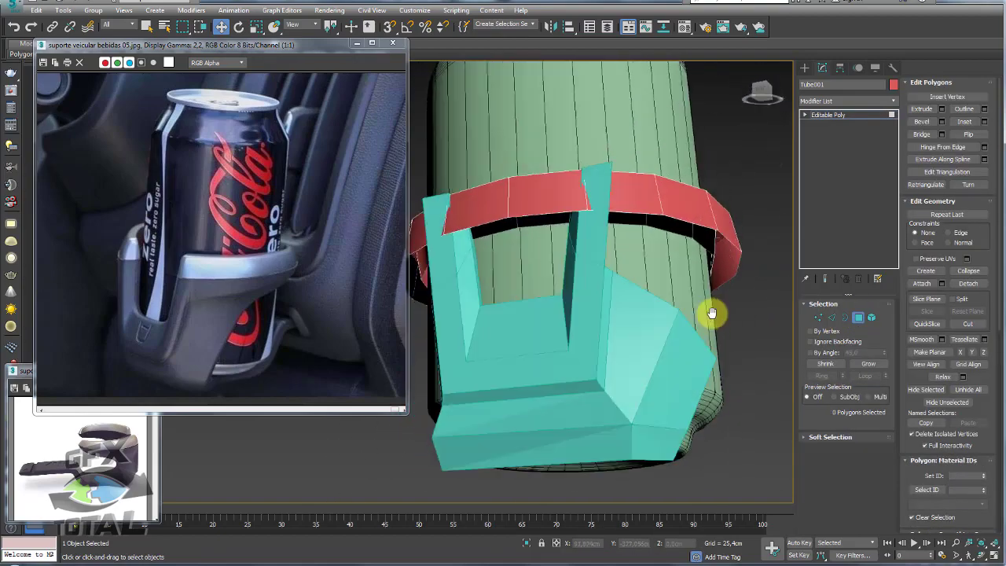
scroll(711, 312, down, 4)
alt+middle_drag(645, 322, 626, 380)
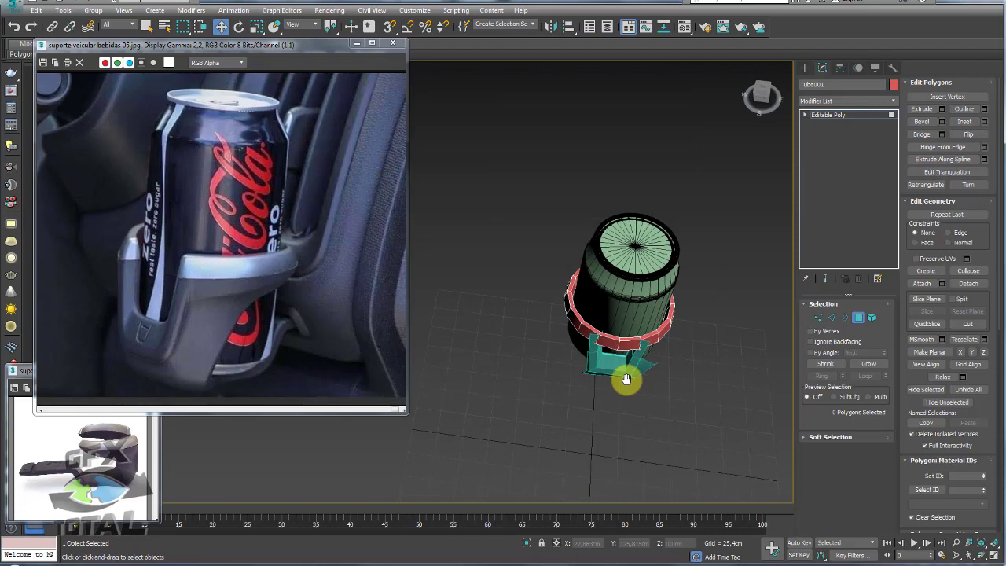
scroll(626, 380, up, 4)
mouse_move(620, 271)
alt+middle_down()
mouse_move(608, 360)
mouse_move(583, 247)
mouse_move(482, 207)
alt+middle_up()
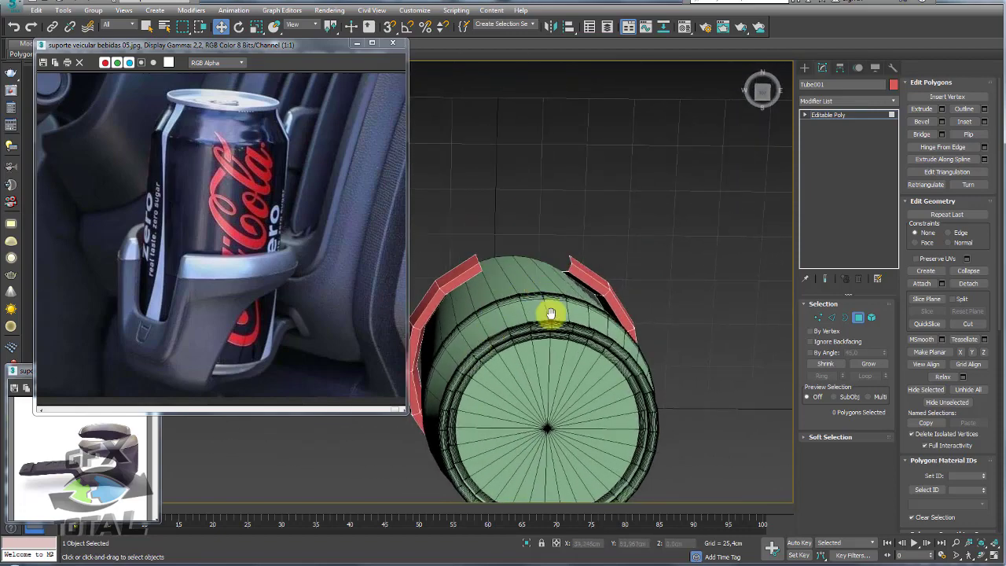
mouse_move(532, 322)
alt+middle_down()
mouse_move(605, 215)
mouse_move(453, 164)
alt+middle_up()
Step: Box-select the left ring piece as an element, delete it, then exit the ring's editing
key(5)
drag(454, 165, 515, 306)
key(Delete)
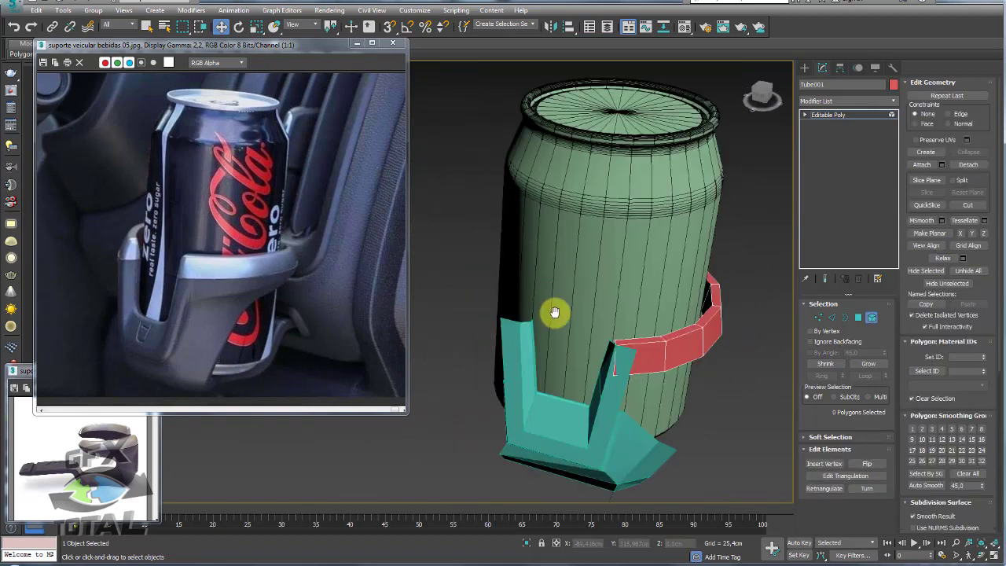
mouse_move(555, 314)
middle_down()
mouse_move(573, 236)
mouse_move(560, 216)
mouse_move(573, 224)
middle_up()
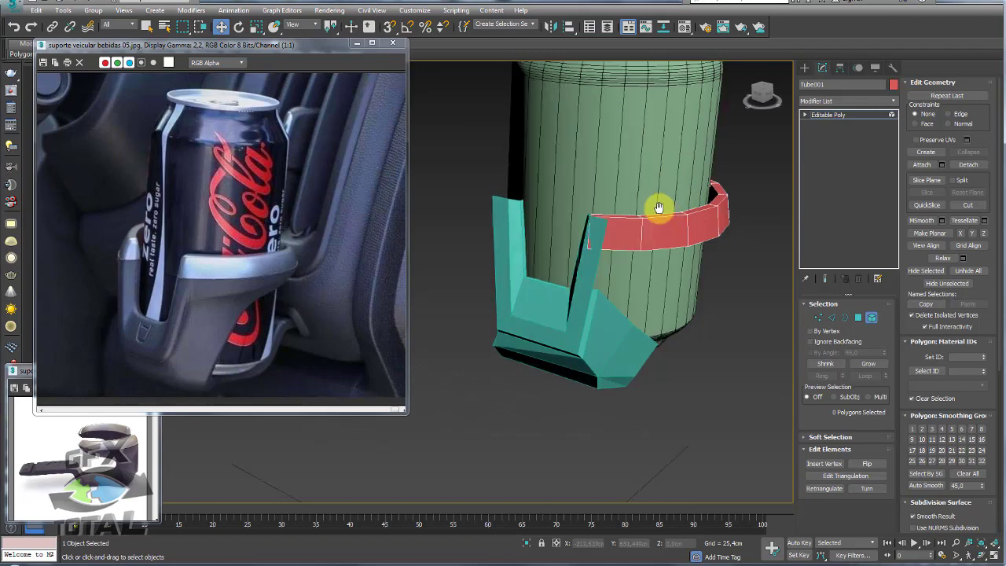
mouse_move(658, 209)
alt+middle_down()
mouse_move(616, 153)
mouse_move(640, 270)
mouse_move(624, 217)
alt+middle_up()
scroll(673, 246, up, 2)
scroll(625, 217, up, 2)
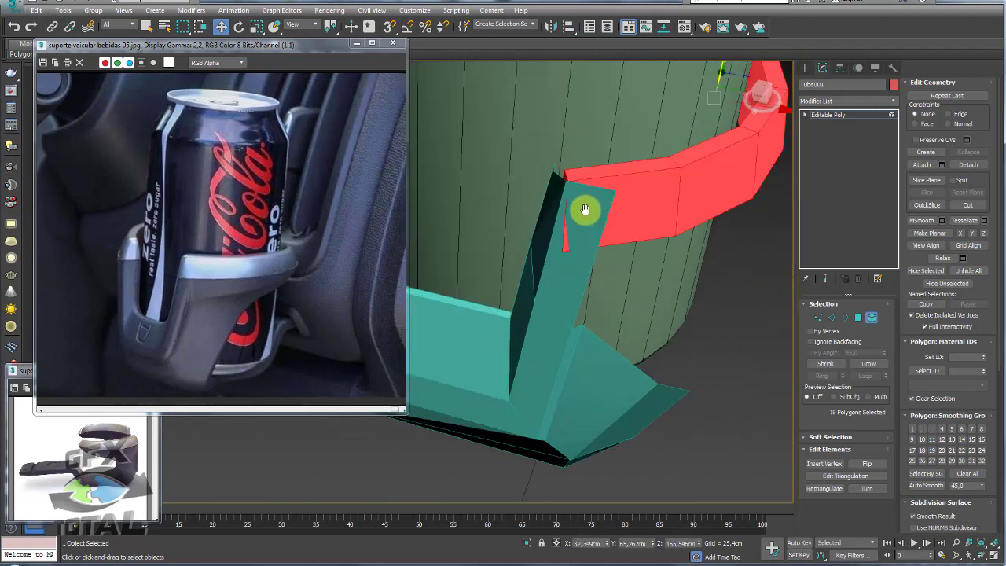
click(827, 115)
Step: Select the teal bracket Plane002 and attach the red band to it
click(567, 318)
scroll(577, 285, down, 3)
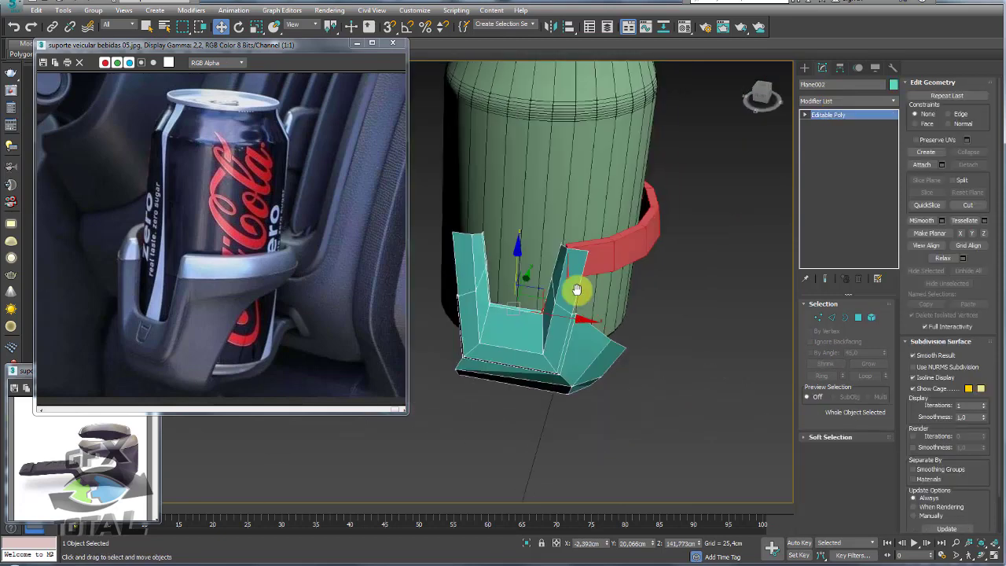
mouse_move(576, 285)
alt+middle_down()
mouse_move(561, 316)
mouse_move(564, 306)
mouse_move(583, 330)
alt+middle_up()
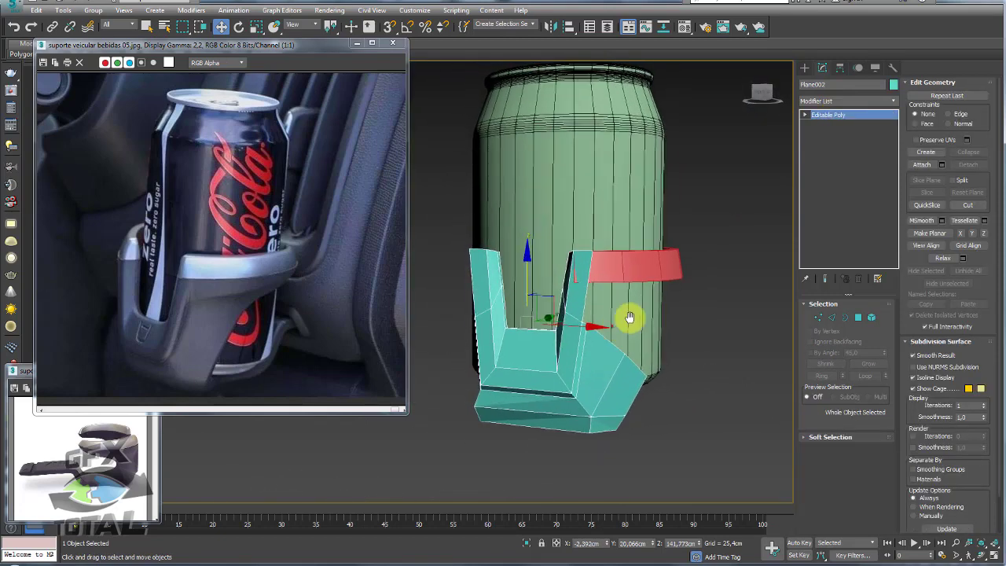
click(922, 164)
click(658, 267)
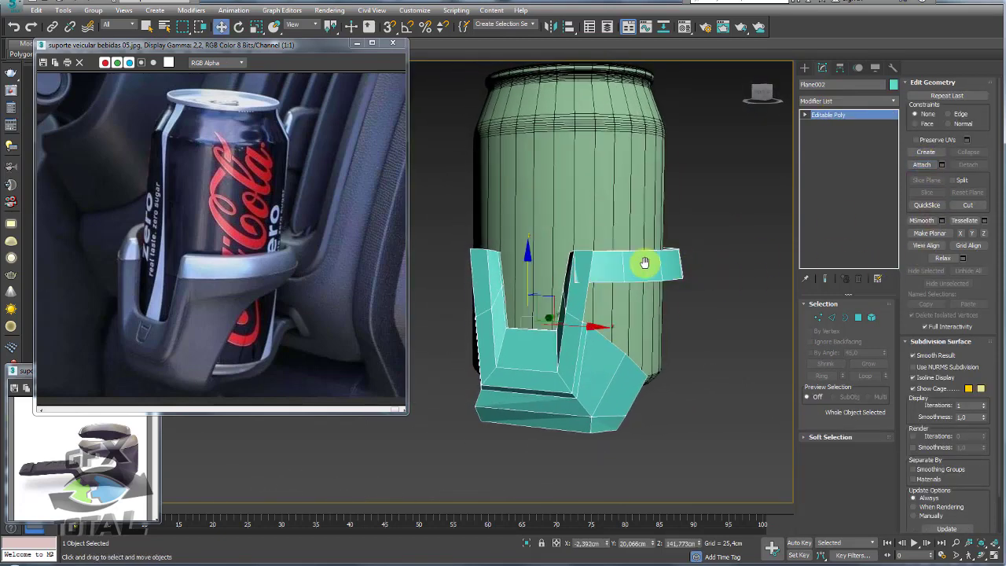
Step: Cut a new edge across the bracket's upright arm in Vertex mode
alt+middle_drag(644, 262, 640, 294)
scroll(629, 332, up, 3)
scroll(630, 340, up, 2)
mouse_move(630, 341)
alt+middle_down()
mouse_move(605, 337)
mouse_move(601, 247)
mouse_move(602, 330)
alt+middle_up()
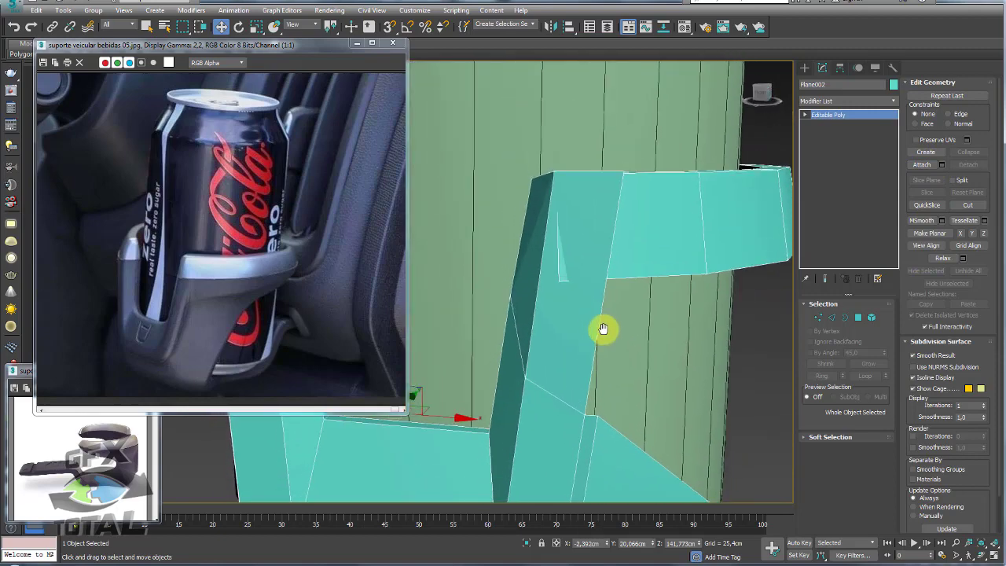
click(817, 317)
drag(981, 310, 977, 268)
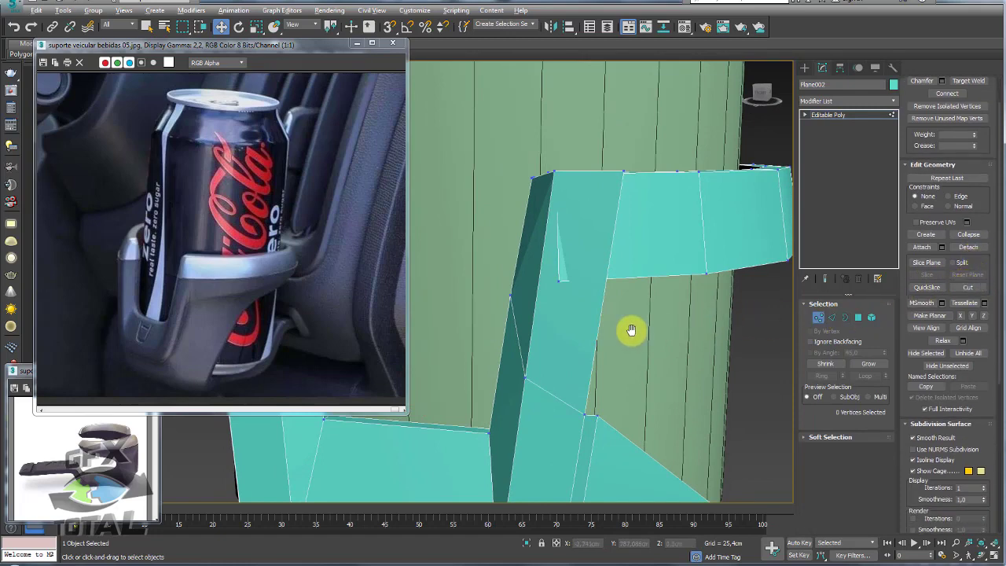
key(alt+c)
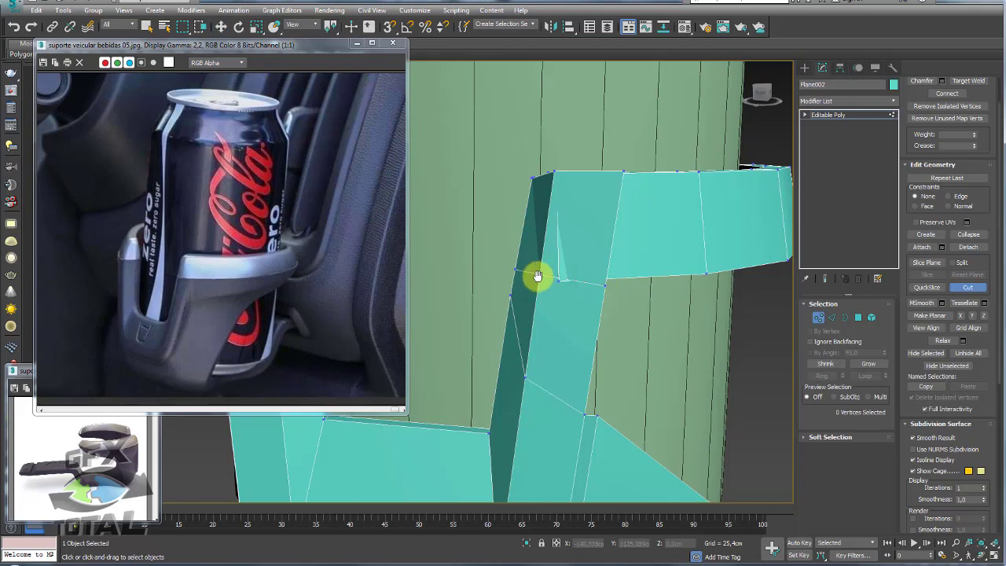
Step: Select and delete the polygon where the band meets the column
click(858, 317)
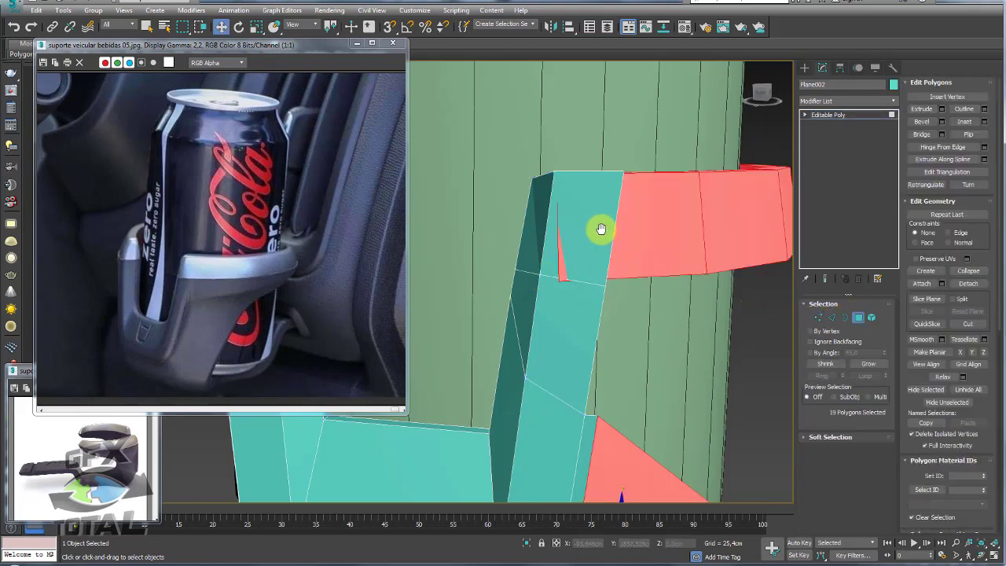
right_click(600, 229)
click(606, 237)
click(602, 232)
key(Delete)
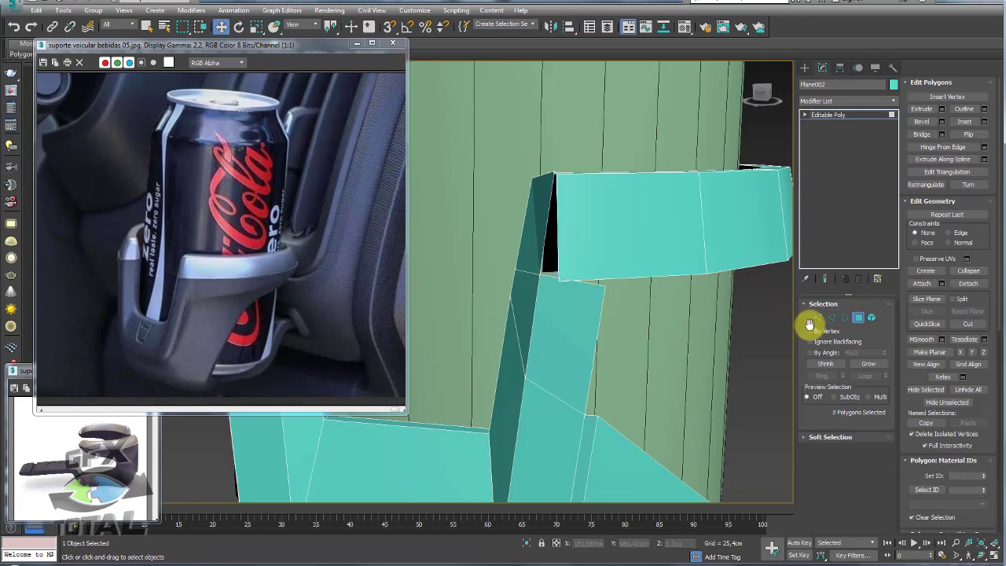
Step: Target Weld the column's top corner vertex onto the band's vertex
click(818, 316)
mouse_move(639, 242)
alt+middle_down()
mouse_move(644, 319)
mouse_move(589, 325)
mouse_move(637, 309)
mouse_move(557, 274)
alt+middle_up()
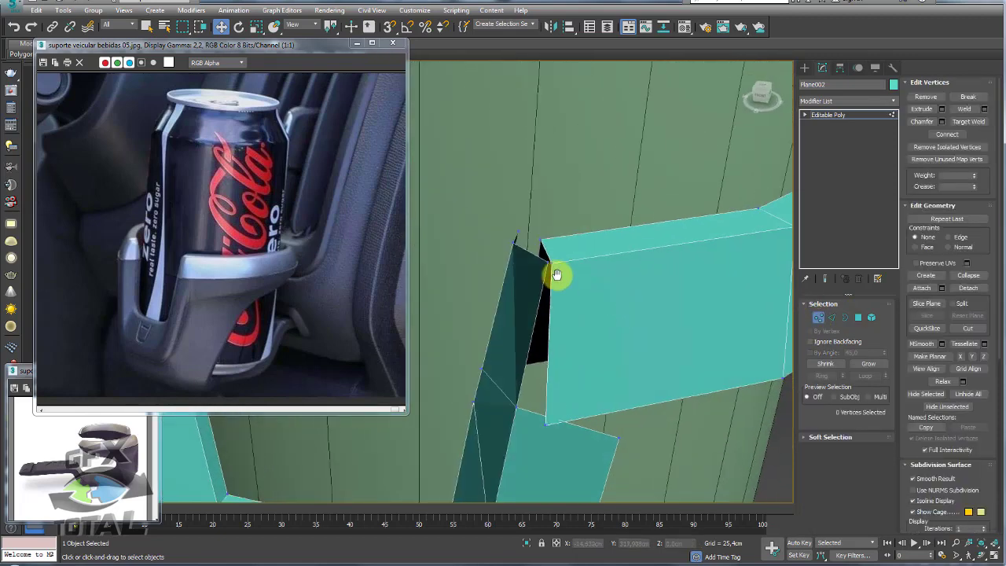
click(968, 121)
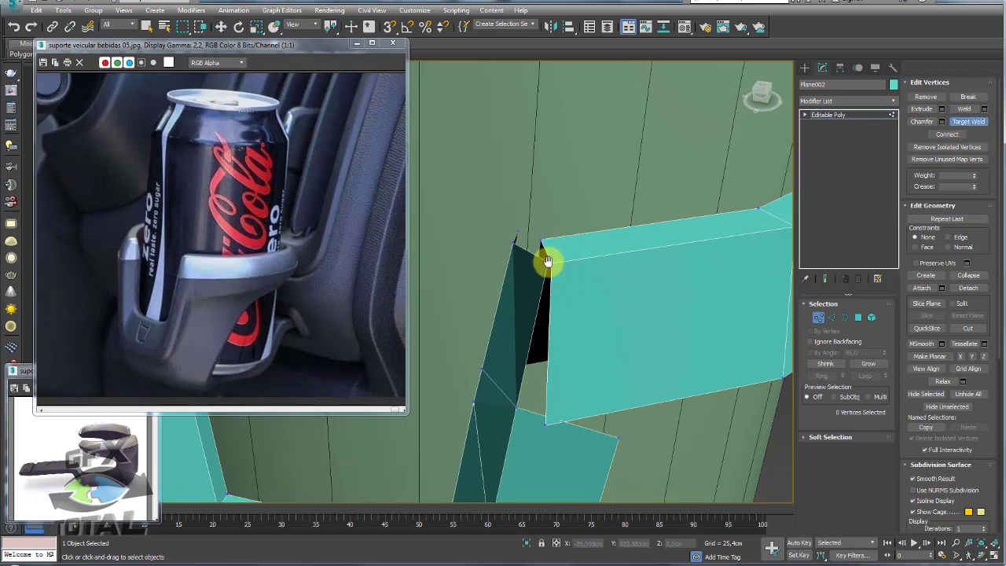
mouse_move(543, 245)
middle_down()
mouse_move(543, 271)
mouse_move(552, 276)
middle_up()
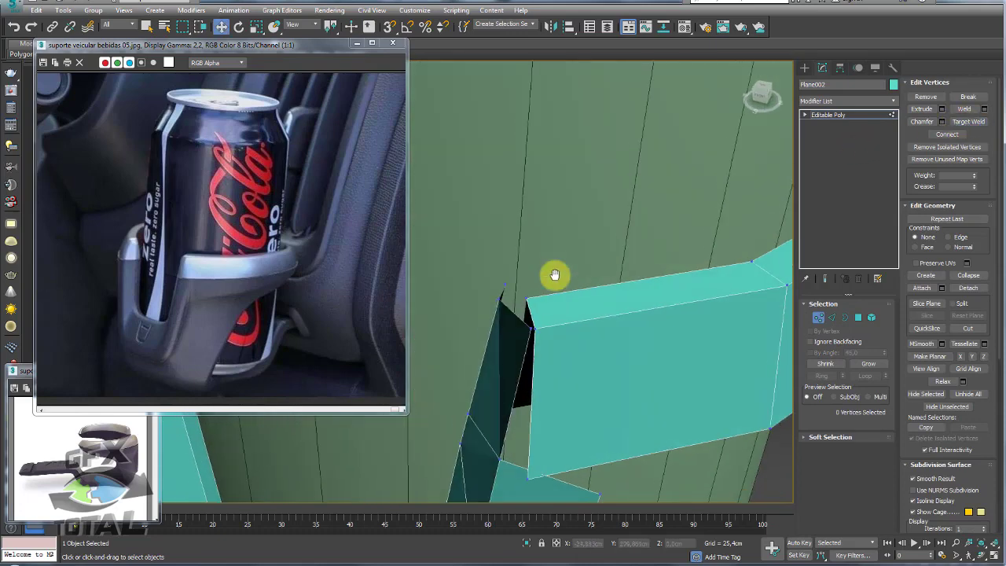
click(535, 300)
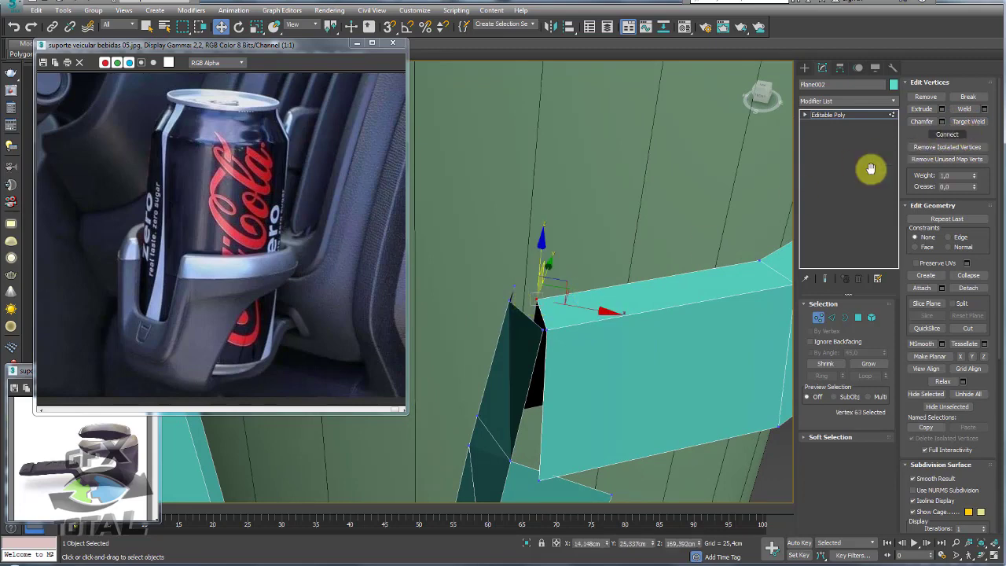
click(966, 121)
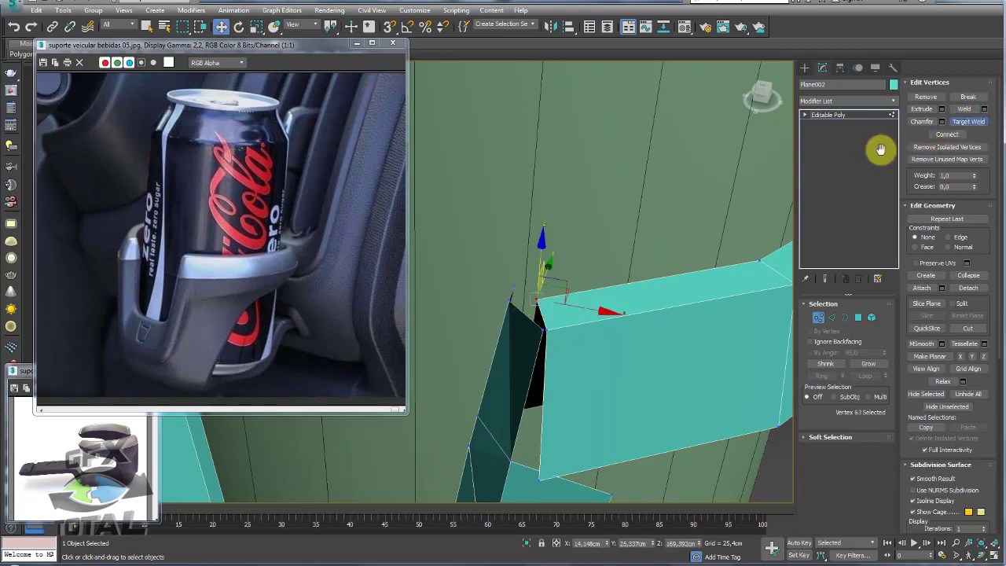
click(509, 300)
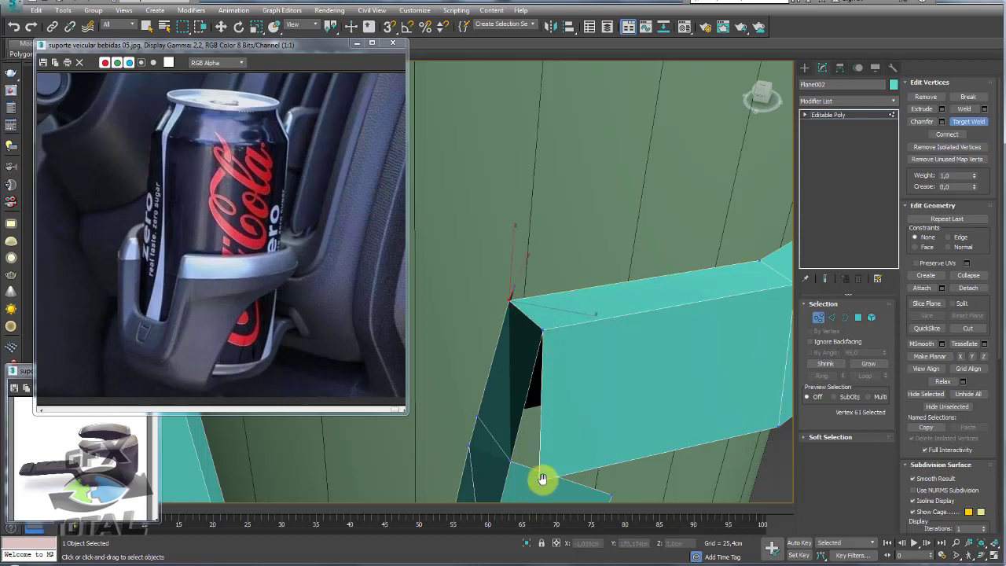
mouse_move(511, 464)
alt+middle_down()
mouse_move(599, 298)
mouse_move(561, 224)
mouse_move(597, 262)
mouse_move(577, 231)
alt+middle_up()
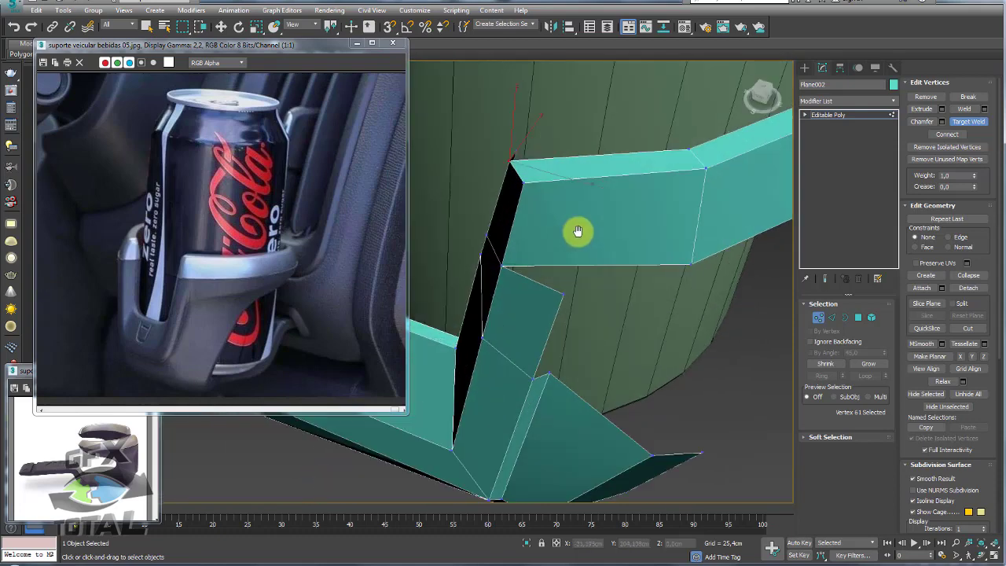
Step: Cut an extra edge across the band near its joint with the column
click(831, 316)
key(w)
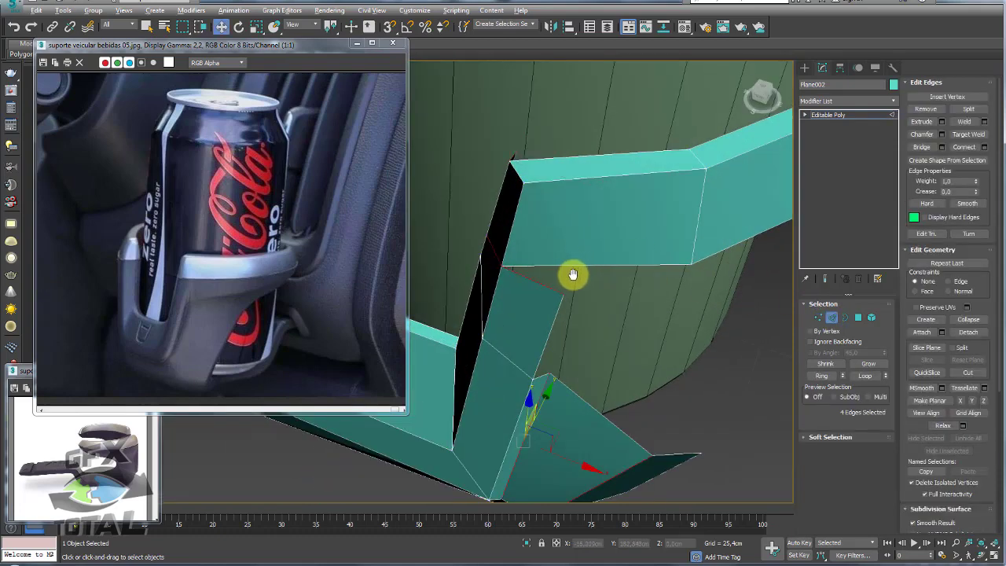
key(alt+c)
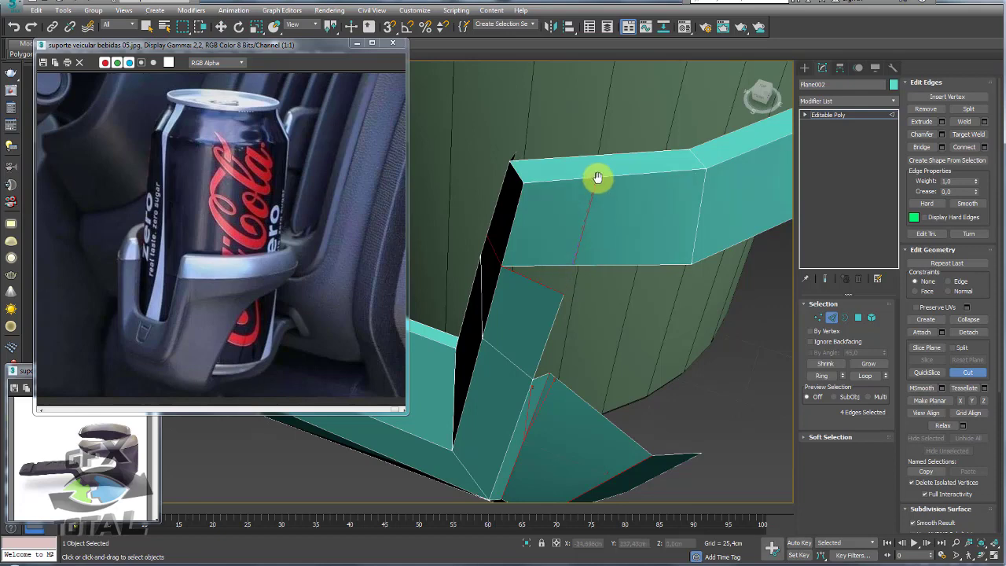
right_click(635, 218)
mouse_move(635, 218)
alt+middle_down()
mouse_move(624, 259)
mouse_move(617, 239)
alt+middle_up()
Step: Target Weld the band's top corner vertex onto the column to close the joint
click(817, 317)
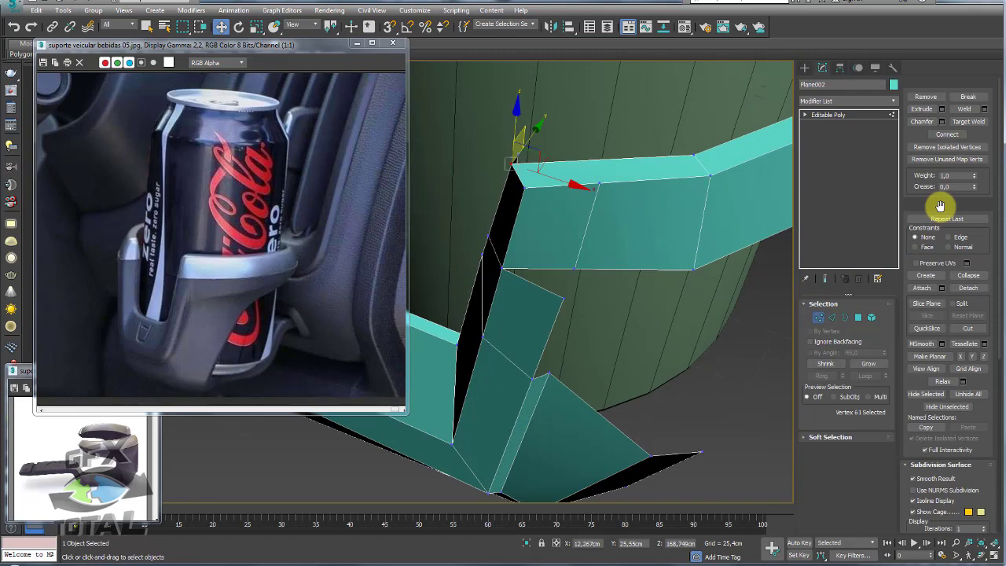
click(968, 121)
click(563, 294)
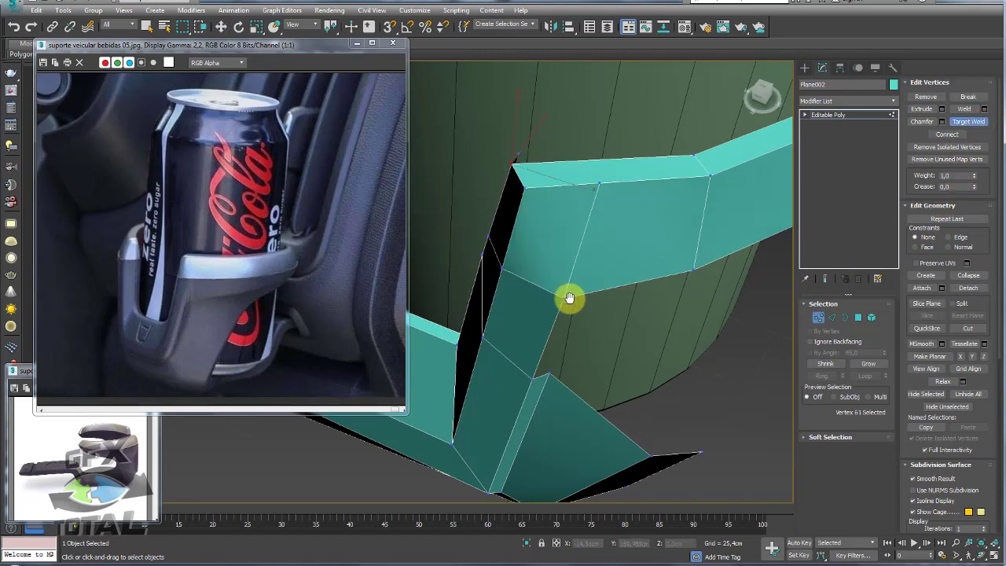
scroll(558, 298, up, 3)
key(w)
mouse_move(597, 231)
alt+middle_down()
mouse_move(612, 150)
mouse_move(608, 239)
alt+middle_up()
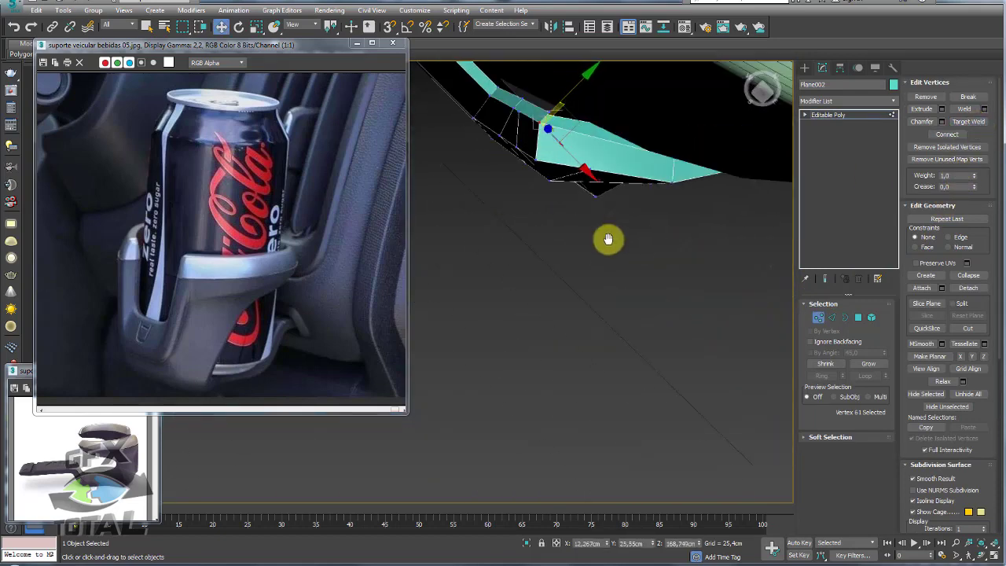
mouse_move(606, 183)
alt+middle_down()
mouse_move(619, 144)
mouse_move(673, 134)
mouse_move(636, 179)
mouse_move(629, 227)
mouse_move(615, 241)
mouse_move(597, 240)
mouse_move(584, 222)
mouse_move(602, 168)
mouse_move(613, 262)
mouse_move(541, 240)
mouse_move(612, 271)
mouse_move(602, 274)
mouse_move(605, 254)
alt+middle_up()
scroll(589, 232, up, 3)
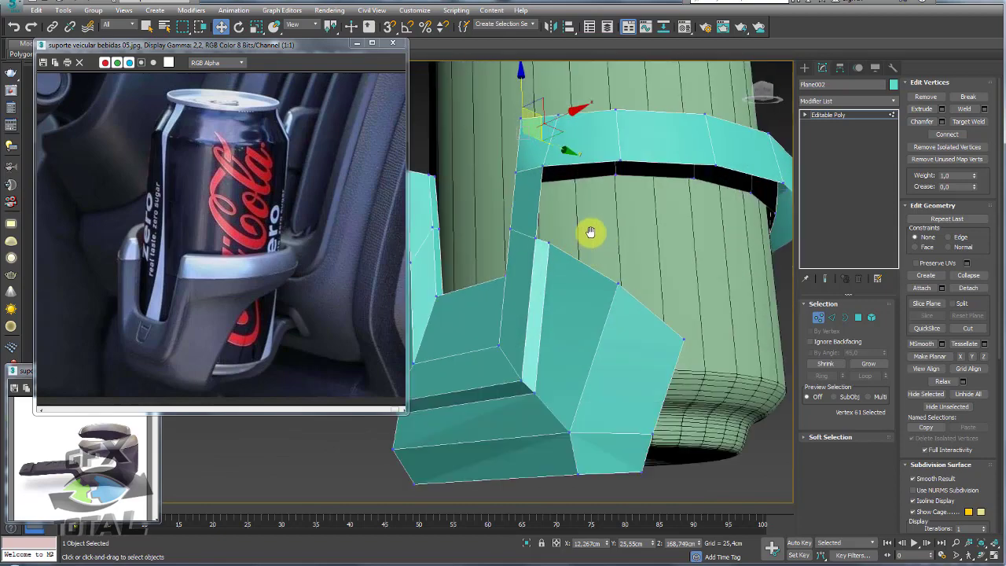
mouse_move(583, 197)
alt+middle_down()
mouse_move(618, 213)
mouse_move(644, 251)
mouse_move(529, 276)
mouse_move(608, 287)
mouse_move(636, 352)
mouse_move(579, 267)
mouse_move(649, 294)
mouse_move(667, 316)
mouse_move(743, 321)
alt+middle_up()
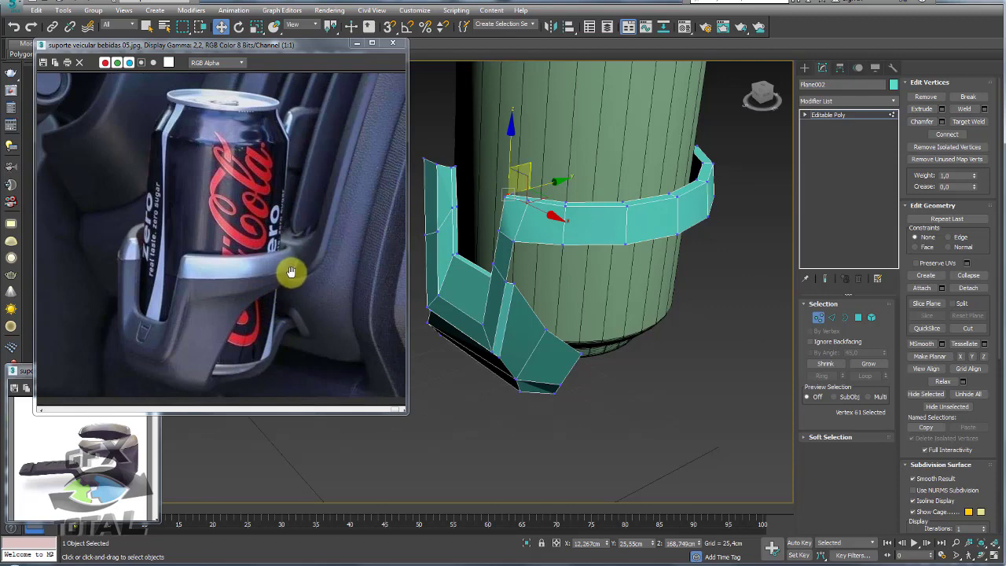
drag(258, 285, 198, 298)
drag(312, 269, 157, 274)
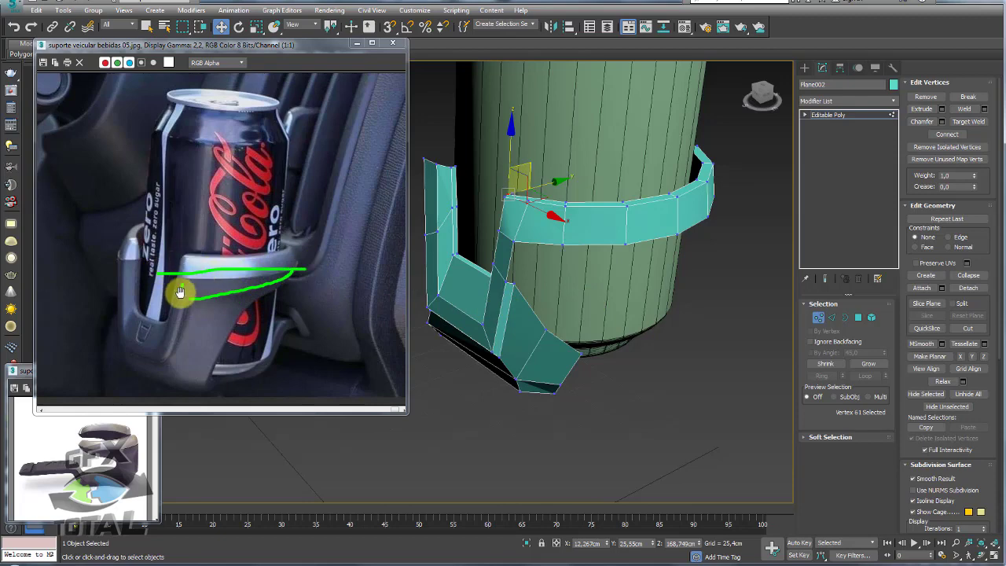
mouse_move(659, 267)
alt+middle_down()
mouse_move(676, 281)
mouse_move(718, 246)
mouse_move(532, 265)
alt+middle_up()
click(830, 317)
double_click(705, 267)
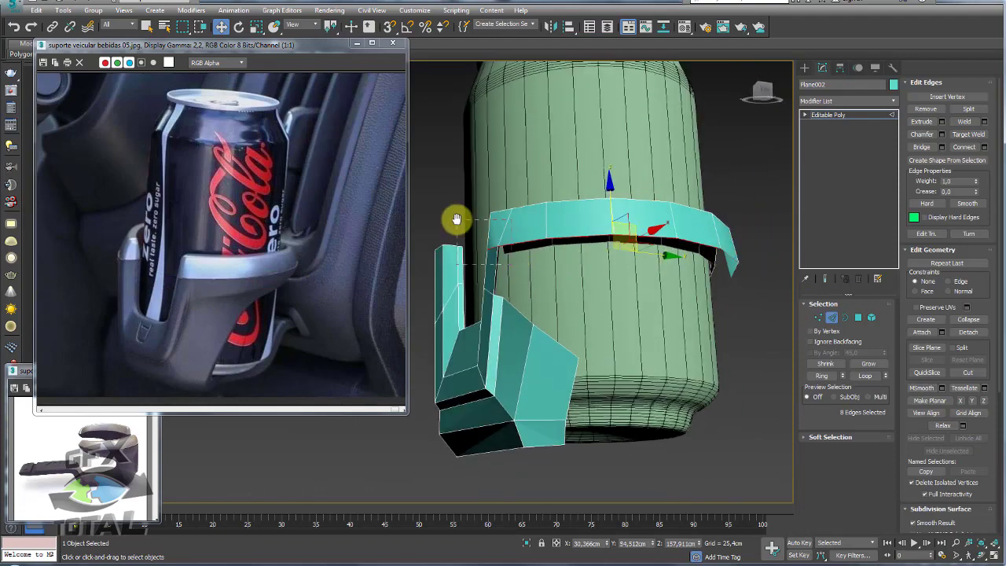
Step: Shift-drag the band's lower border edges downward to extrude a new strip of faces
alt+drag(456, 220, 642, 196)
alt+middle_drag(643, 195, 606, 201)
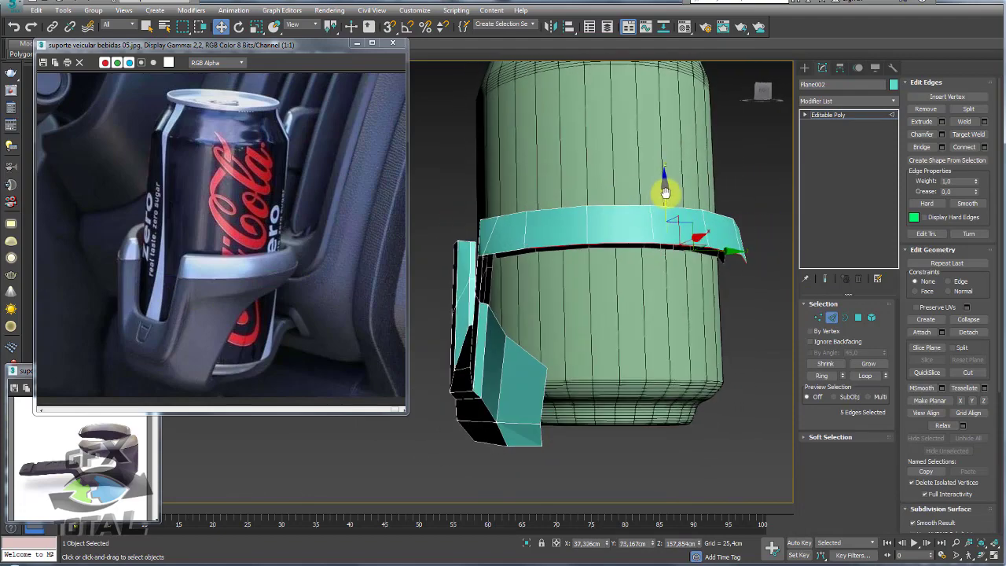
shift+drag(664, 193, 666, 288)
scroll(652, 296, up, 2)
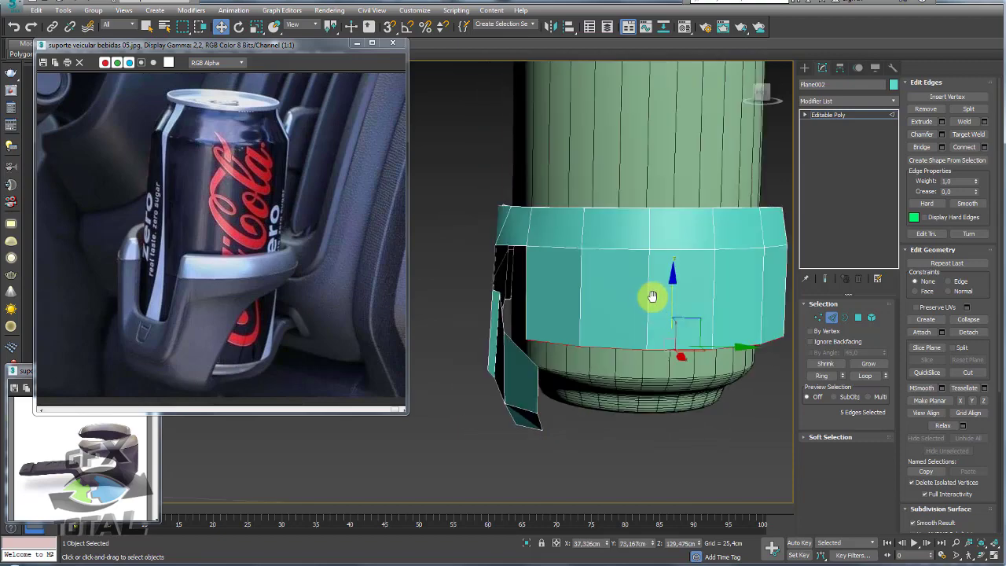
mouse_move(652, 296)
alt+middle_down()
mouse_move(512, 243)
mouse_move(589, 288)
alt+middle_up()
click(858, 316)
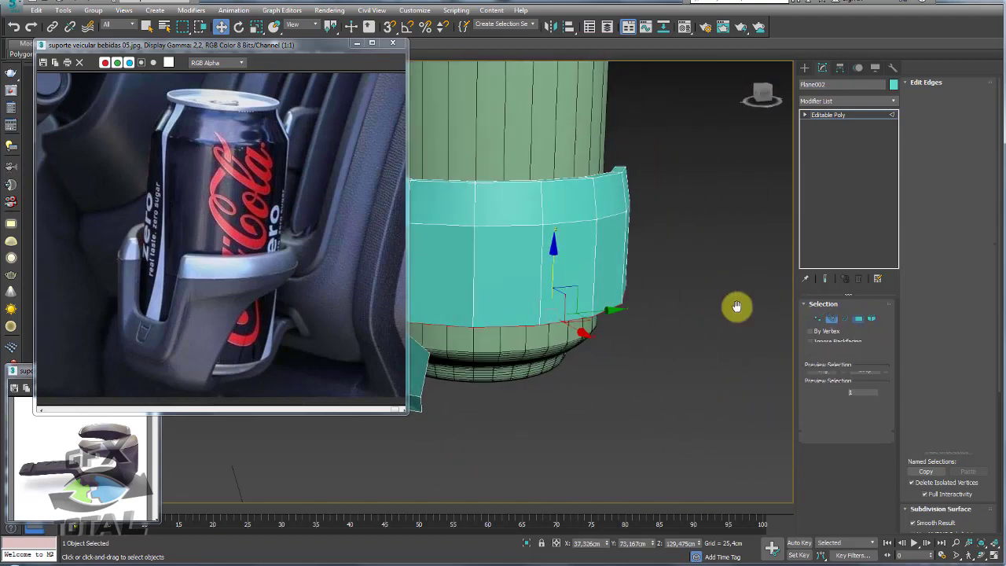
mouse_move(736, 306)
alt+middle_down()
mouse_move(673, 262)
mouse_move(696, 263)
mouse_move(667, 275)
alt+middle_up()
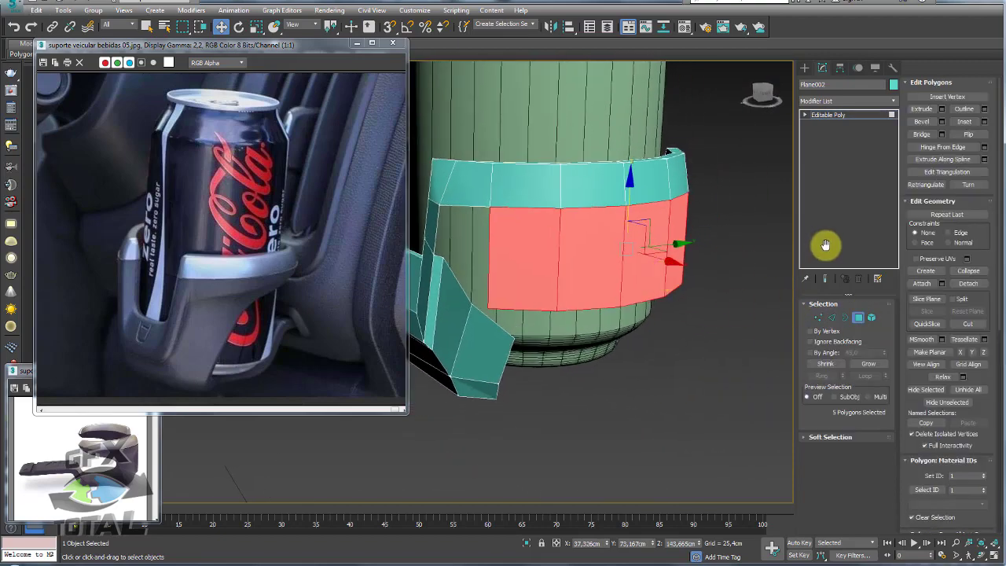
Step: Rotate and move a slightly tilted Slice Plane across the strip, splitting five faces into ten
click(927, 297)
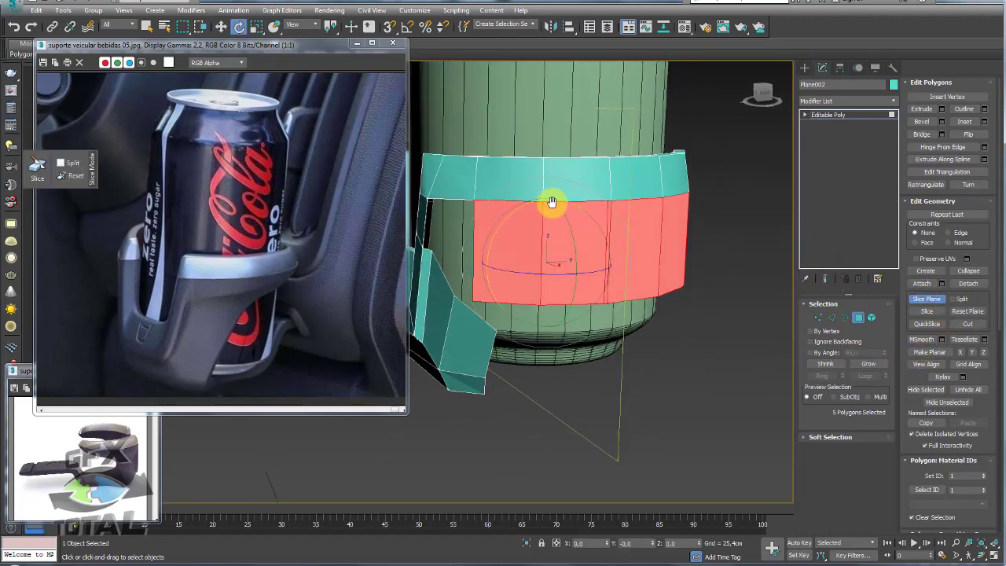
drag(517, 208, 620, 191)
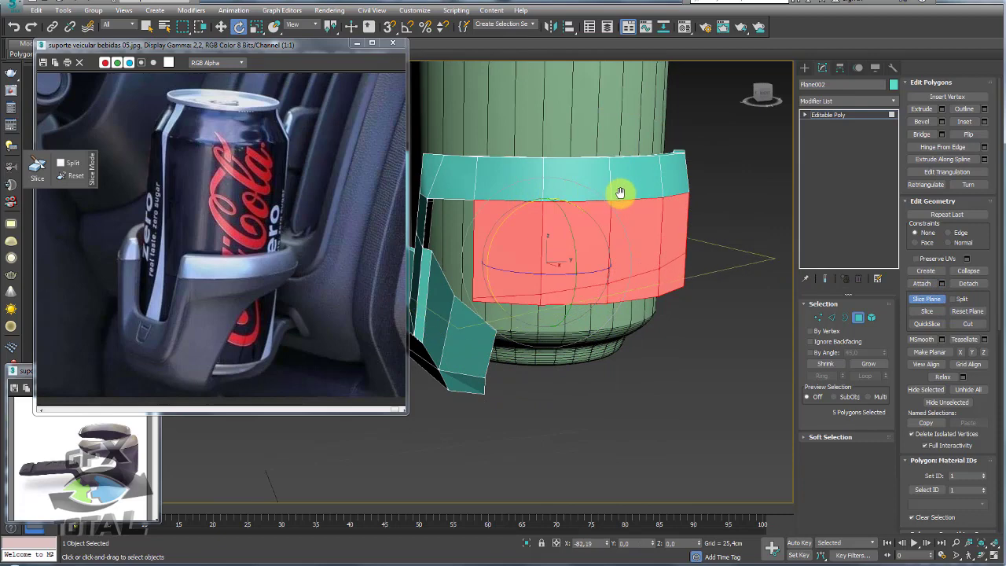
key(w)
mouse_move(549, 213)
mouse_down()
mouse_move(546, 164)
mouse_move(559, 160)
mouse_move(593, 194)
mouse_up()
alt+middle_drag(594, 194, 568, 204)
key(e)
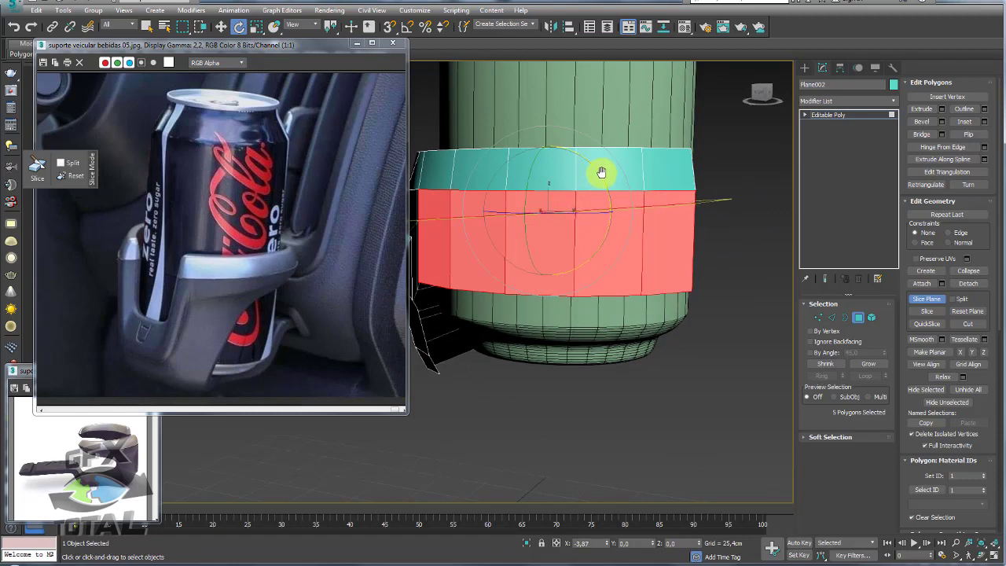
key(w)
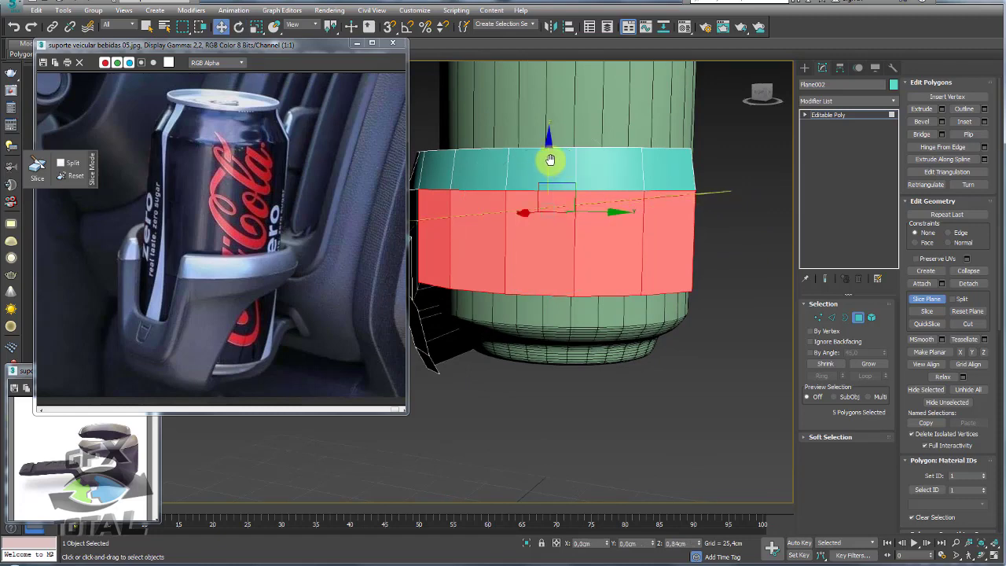
mouse_move(545, 191)
alt+middle_down()
mouse_move(684, 191)
mouse_move(666, 170)
alt+middle_up()
key(e)
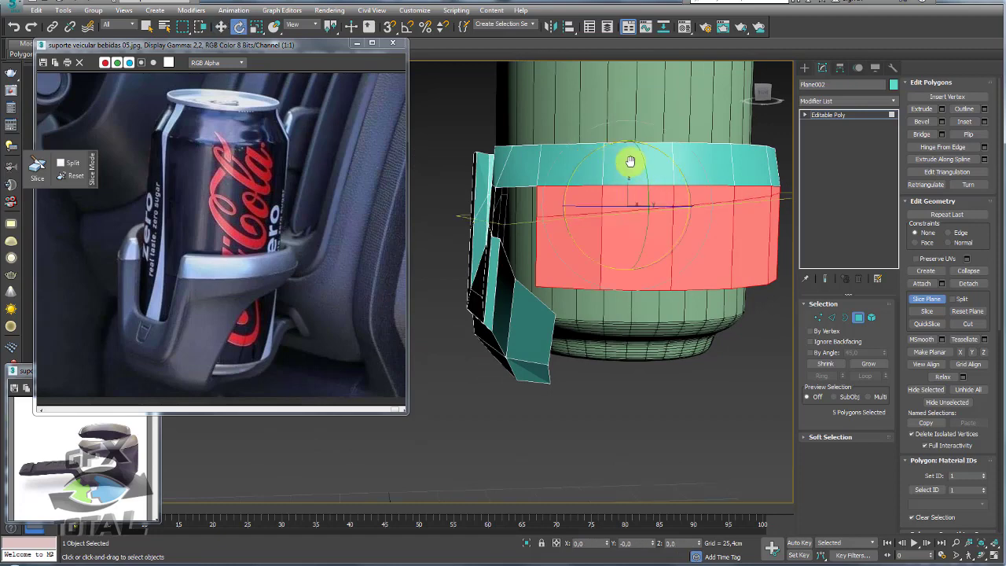
key(w)
mouse_move(633, 196)
alt+middle_down()
mouse_move(602, 207)
mouse_move(635, 200)
alt+middle_up()
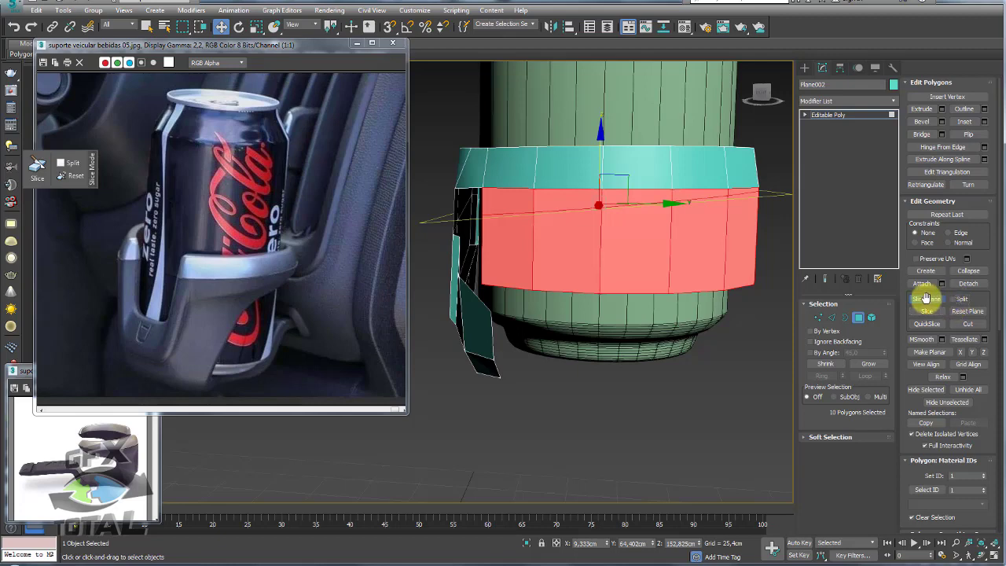
Step: Clear the sliced faces and bridge the bracket's top edge to its vertical edge
click(870, 317)
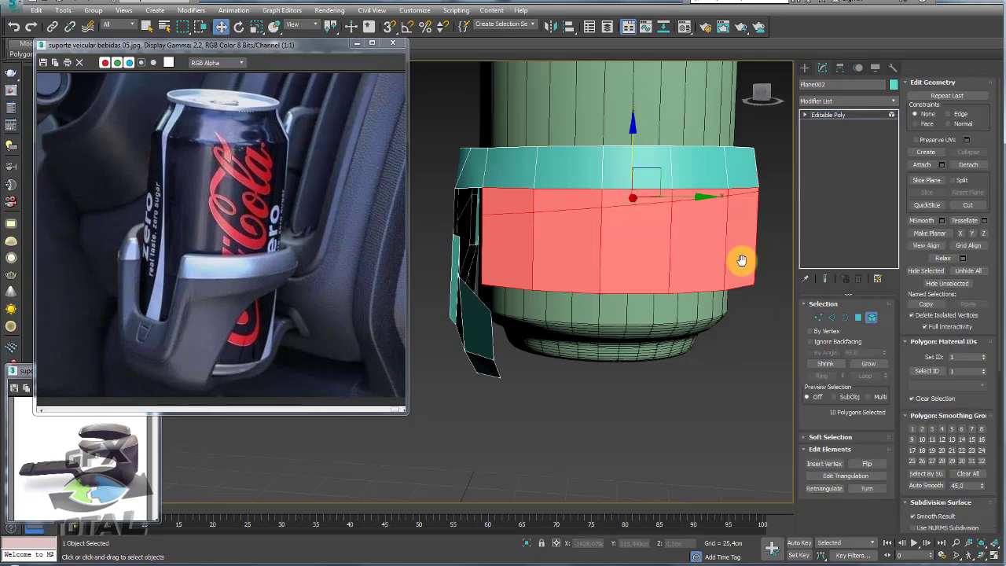
click(746, 325)
scroll(641, 333, up, 2)
mouse_move(642, 333)
alt+middle_down()
mouse_move(675, 338)
mouse_move(648, 308)
mouse_move(673, 308)
mouse_move(659, 242)
alt+middle_up()
scroll(660, 236, up, 2)
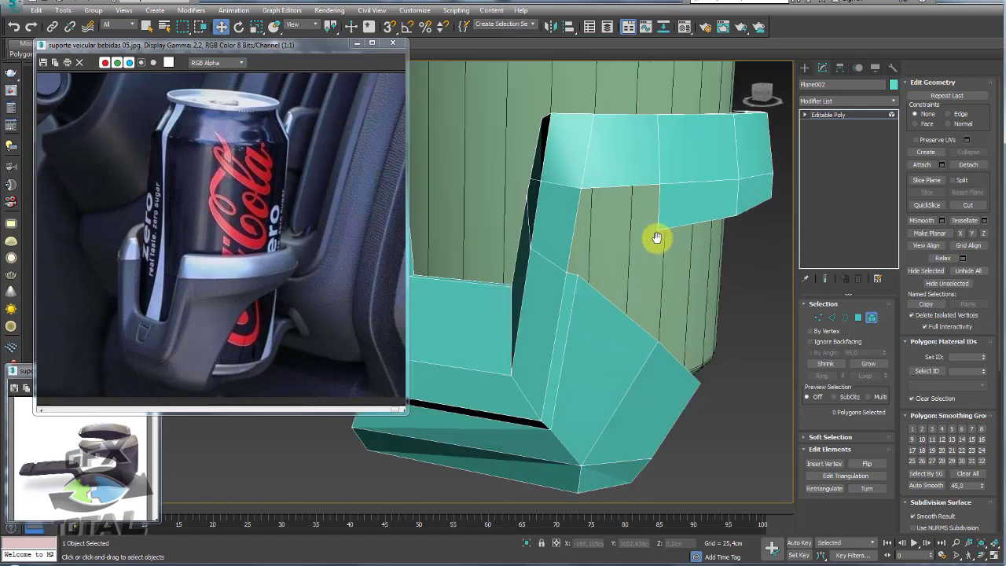
click(831, 317)
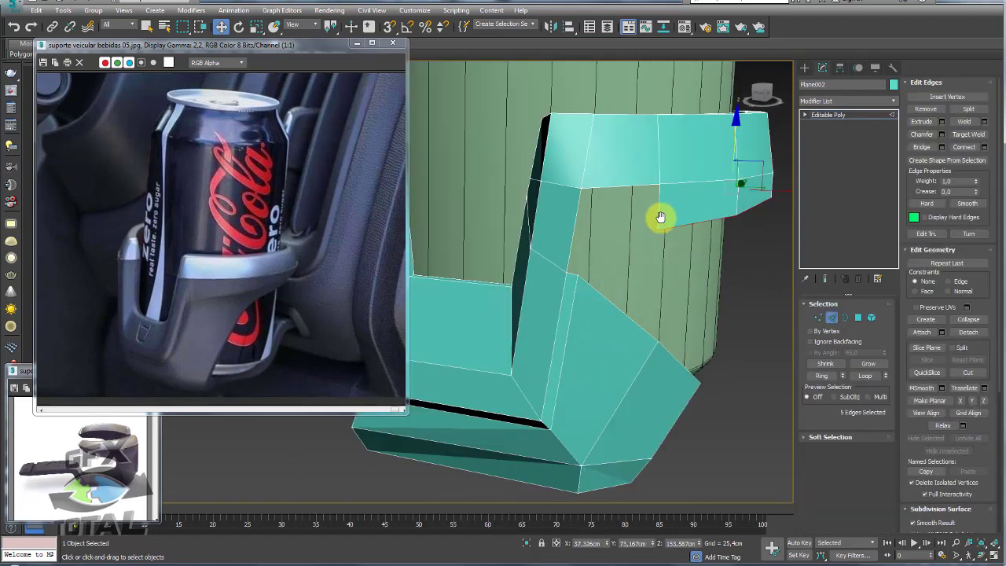
click(660, 217)
ctrl+click(573, 273)
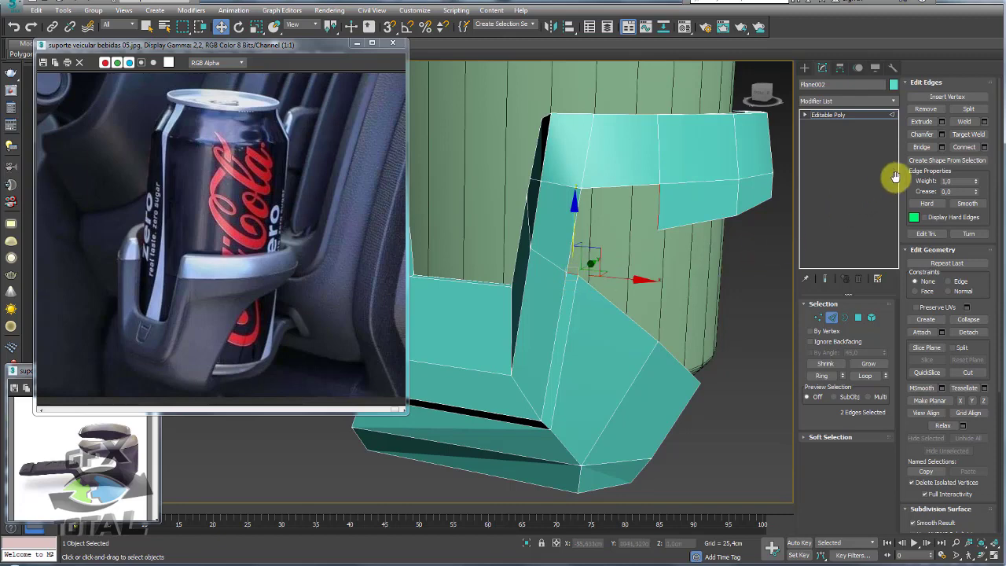
click(921, 147)
alt+middle_drag(672, 244, 620, 238)
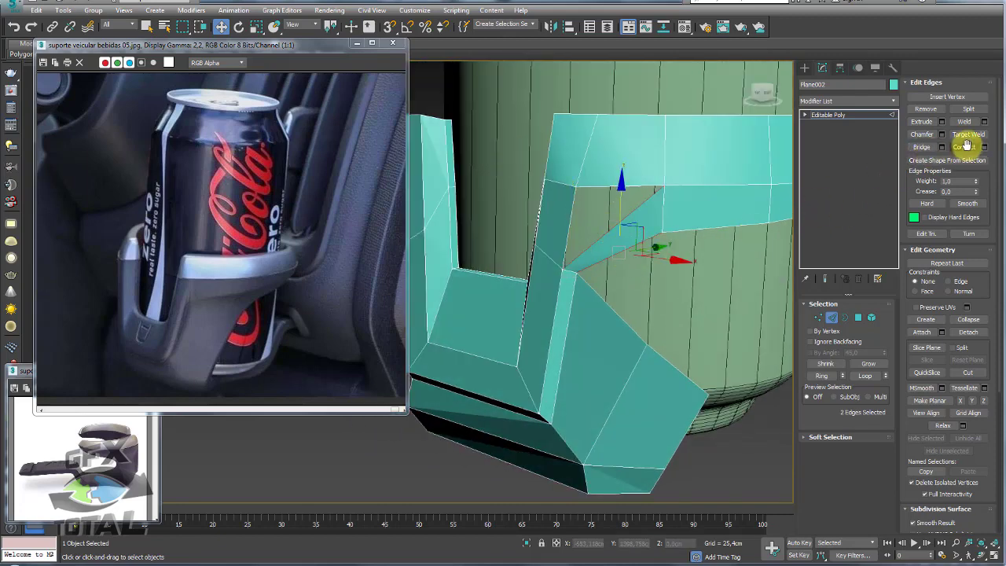
Step: Target Weld the loose bracket vertices, nudge vertex 71, and sketch the collar's downward curve
click(818, 316)
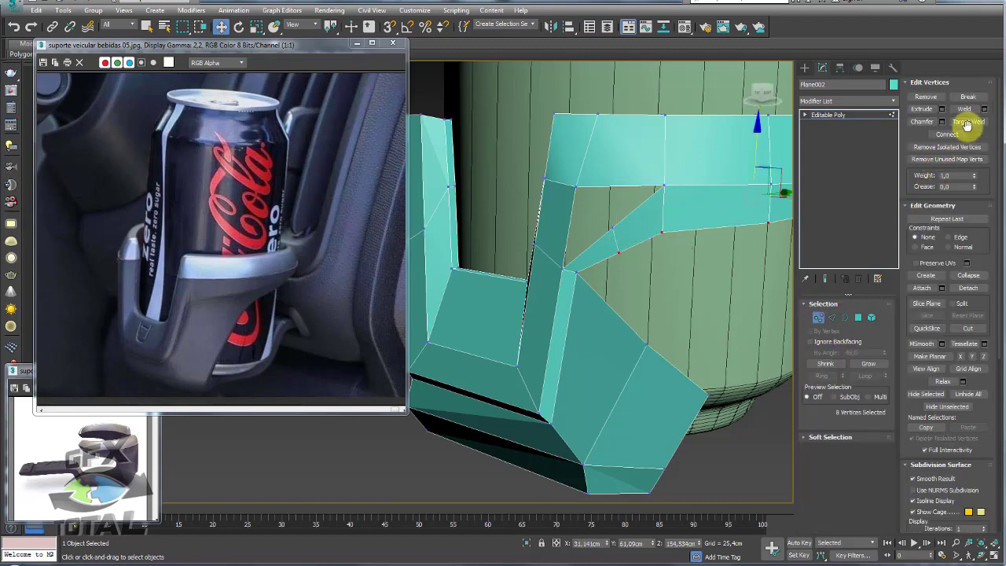
click(968, 121)
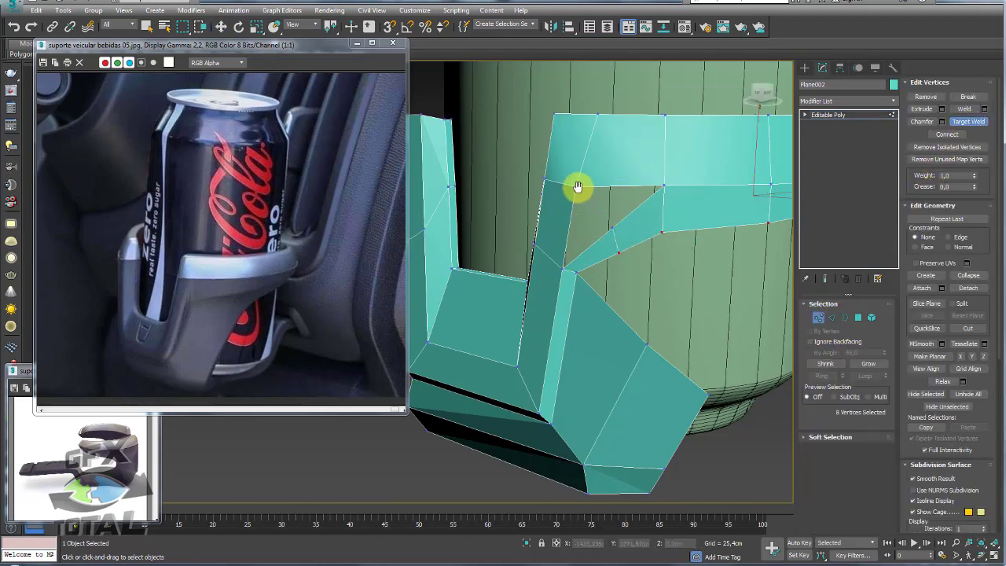
drag(577, 187, 616, 224)
key(w)
mouse_move(618, 218)
alt+middle_down()
mouse_move(606, 228)
mouse_move(635, 223)
mouse_move(629, 240)
mouse_move(696, 254)
mouse_move(675, 225)
mouse_move(694, 229)
mouse_move(659, 216)
mouse_move(655, 236)
mouse_move(613, 246)
mouse_move(665, 276)
mouse_move(723, 246)
mouse_move(657, 287)
mouse_move(676, 343)
mouse_move(577, 323)
alt+middle_up()
click(629, 240)
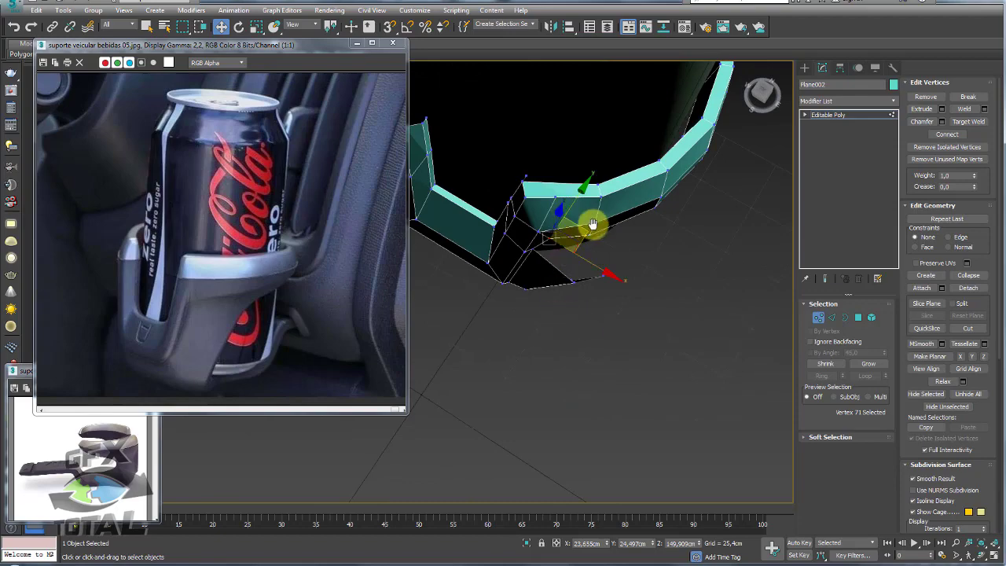
mouse_move(592, 223)
alt+middle_down()
mouse_move(594, 202)
mouse_move(334, 206)
alt+middle_up()
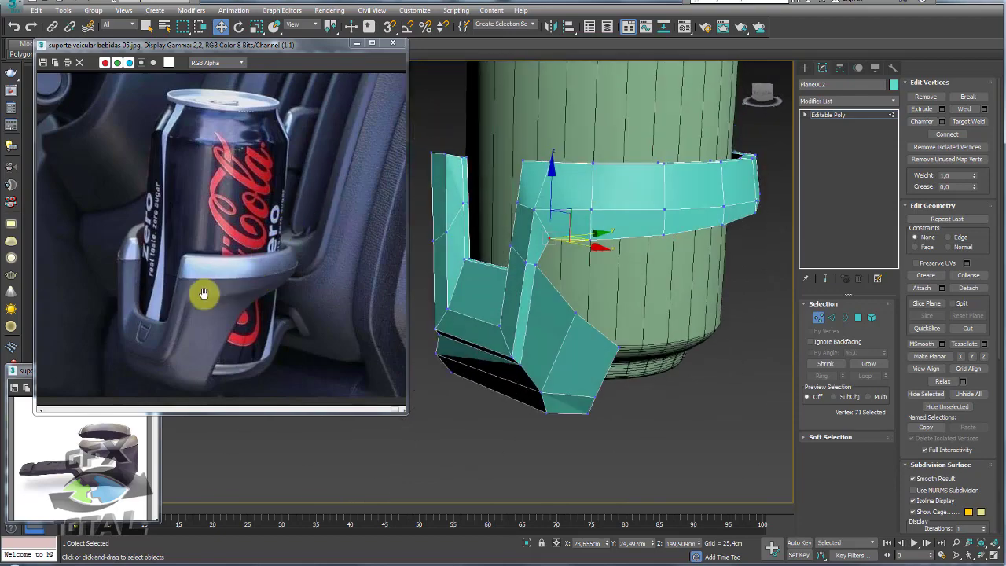
mouse_move(662, 287)
alt+middle_down()
mouse_move(657, 328)
mouse_move(673, 343)
mouse_move(606, 288)
mouse_move(637, 336)
mouse_move(611, 357)
mouse_move(702, 299)
mouse_move(686, 270)
mouse_move(704, 276)
mouse_move(703, 314)
mouse_move(698, 296)
mouse_move(614, 267)
mouse_move(608, 281)
mouse_move(691, 306)
mouse_move(559, 331)
alt+middle_up()
drag(546, 330, 552, 328)
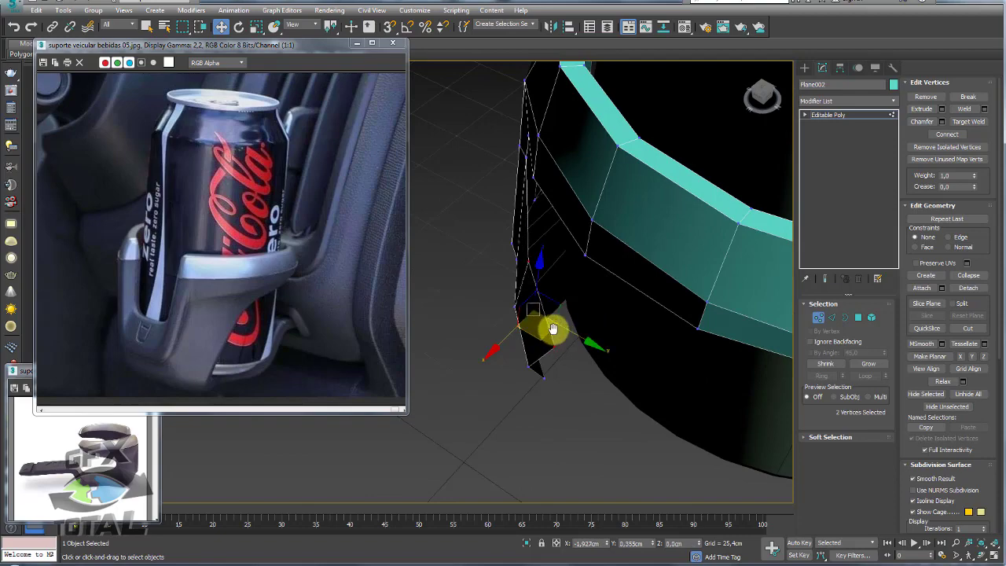
mouse_move(552, 330)
alt+middle_down()
mouse_move(623, 314)
mouse_move(631, 287)
mouse_move(687, 307)
mouse_move(657, 325)
mouse_move(657, 369)
alt+middle_up()
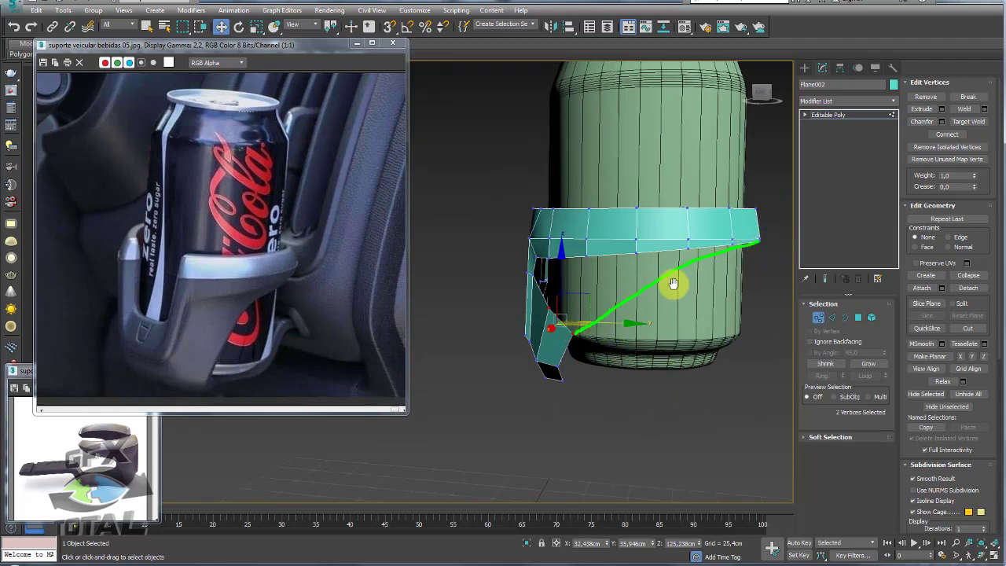
drag(210, 377, 292, 274)
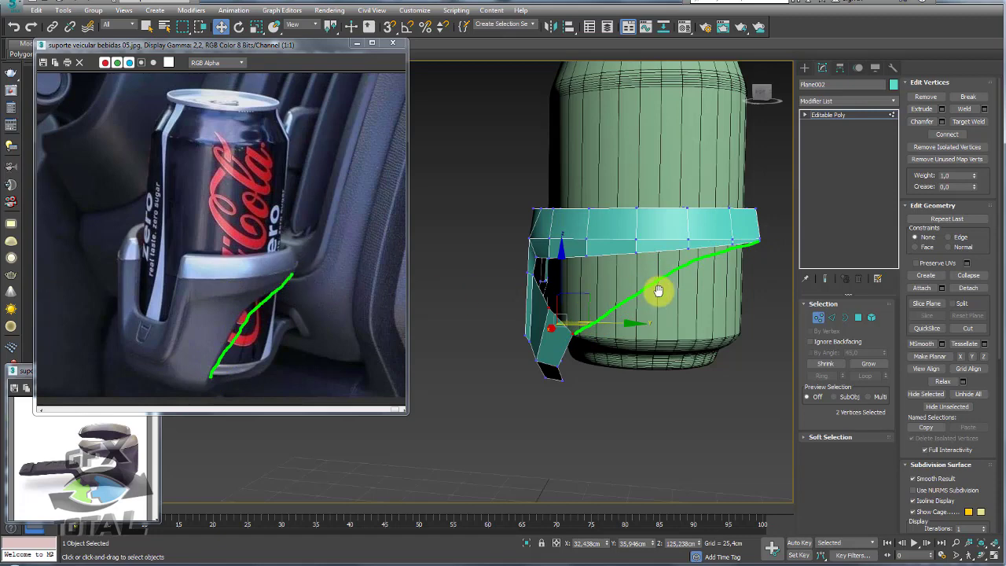
mouse_move(637, 292)
alt+middle_down()
mouse_move(668, 278)
mouse_move(649, 274)
mouse_move(691, 296)
mouse_move(696, 287)
alt+middle_up()
Step: Select five edges along the band's lower rim in Edge mode
click(831, 318)
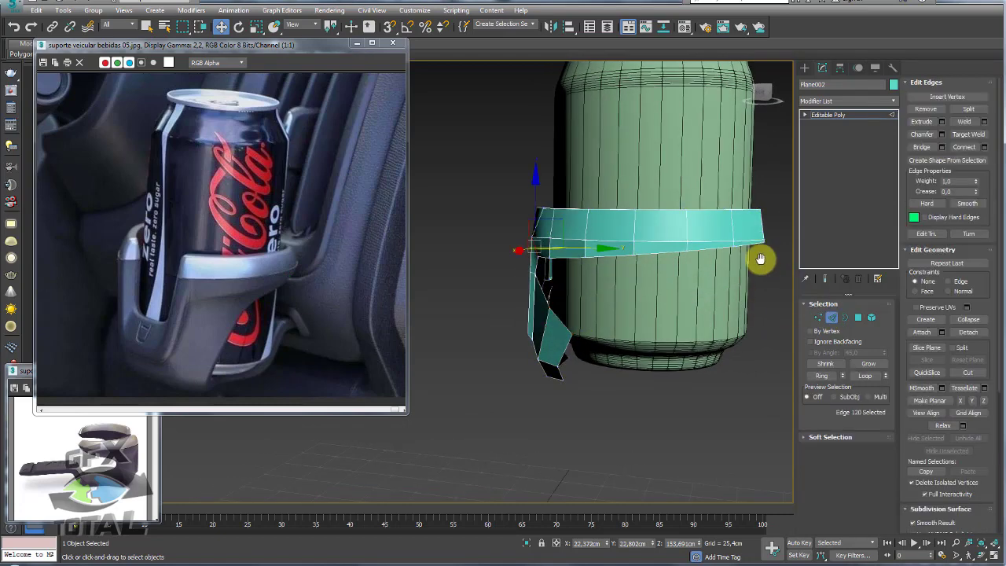
mouse_move(747, 243)
alt+middle_down()
mouse_move(702, 247)
mouse_move(652, 224)
alt+middle_up()
scroll(718, 254, up, 2)
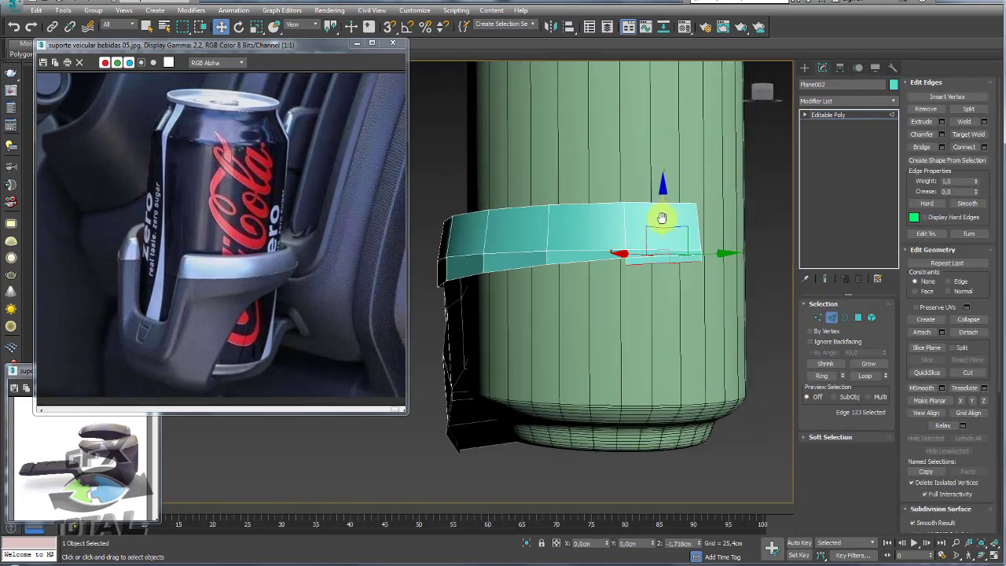
mouse_move(662, 218)
alt+middle_down()
mouse_move(667, 282)
mouse_move(605, 290)
alt+middle_up()
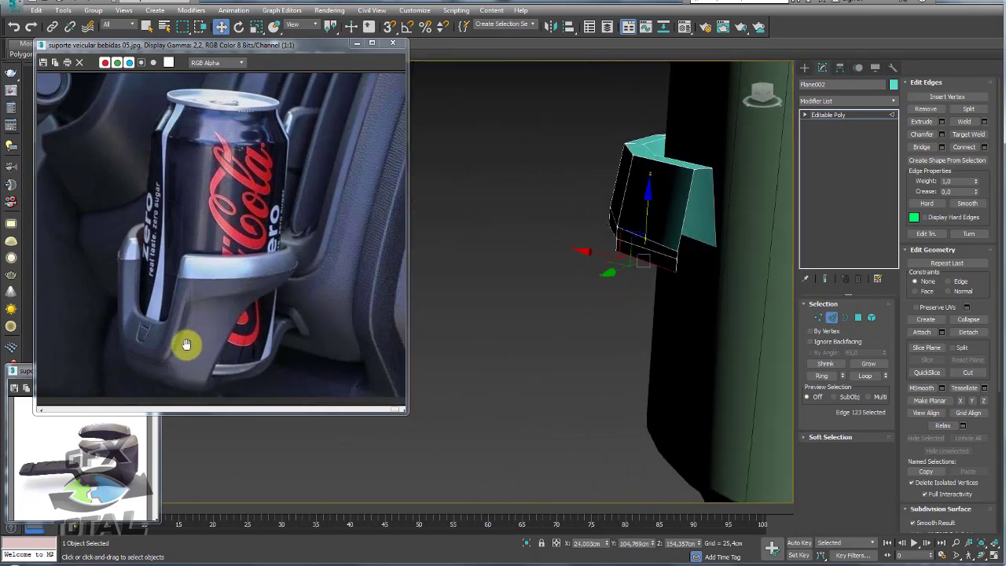
alt+middle_drag(527, 288, 589, 287)
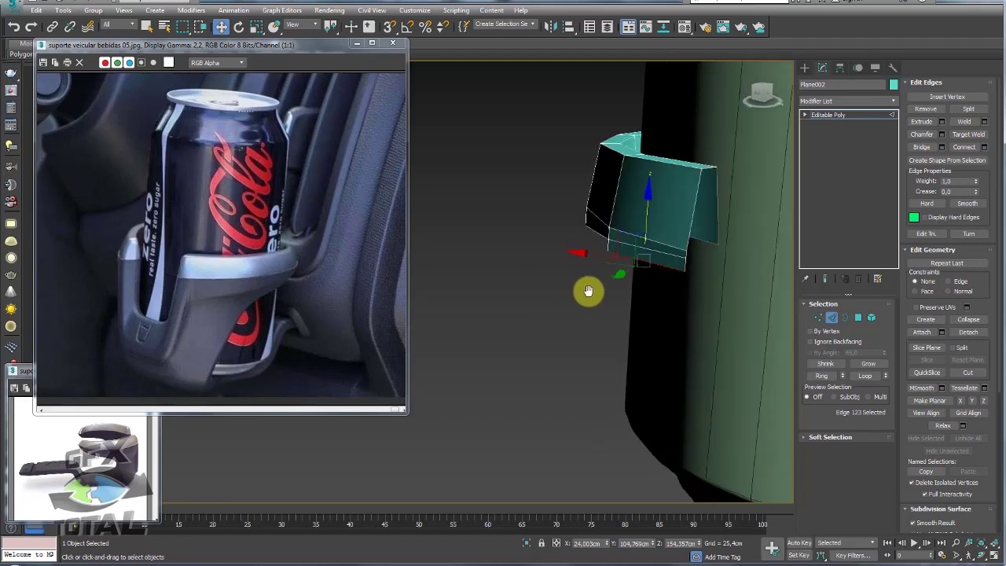
scroll(651, 278, up, 4)
click(545, 271)
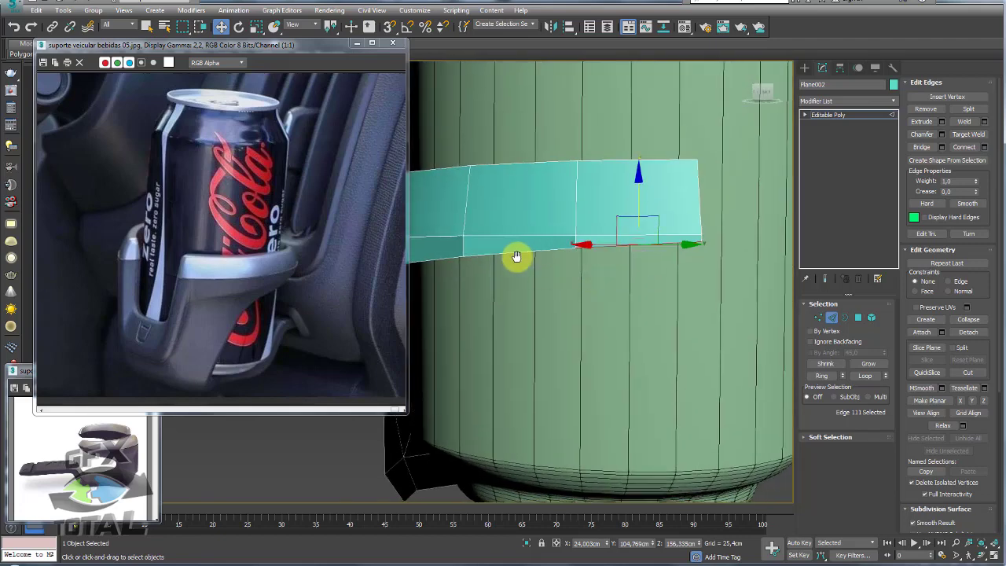
alt+middle_drag(513, 252, 602, 287)
ctrl+click(630, 291)
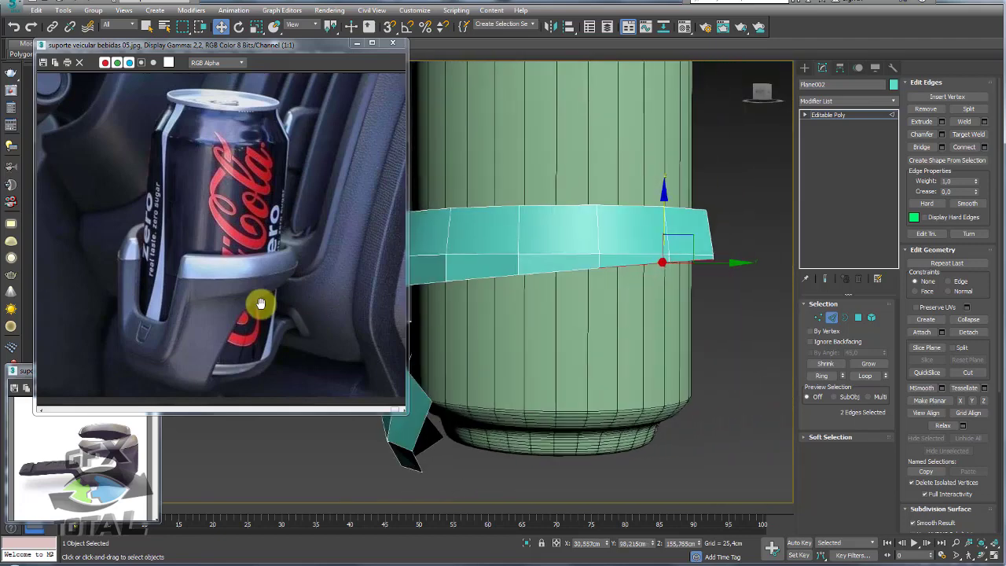
ctrl+click(528, 275)
ctrl+click(475, 280)
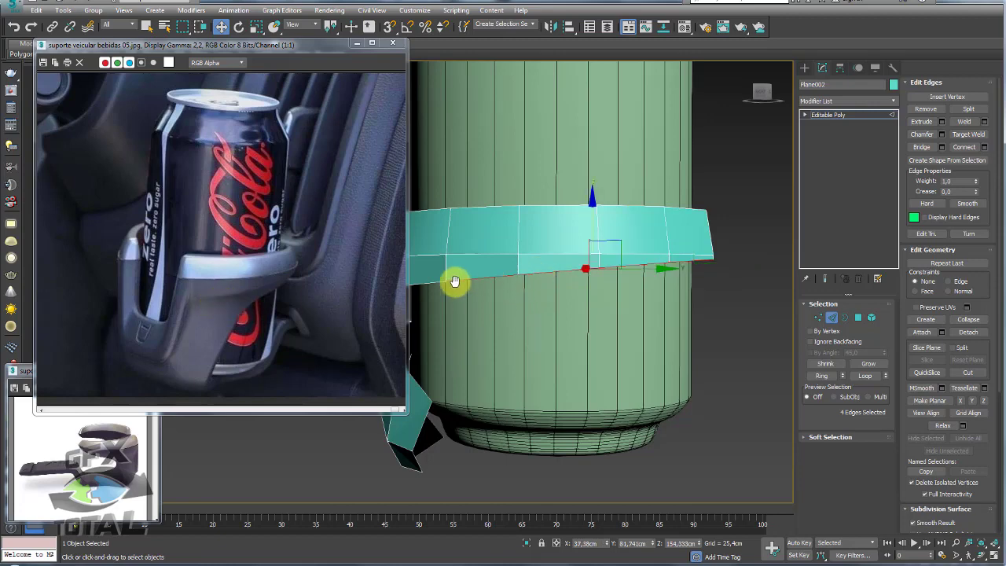
ctrl+click(436, 282)
alt+middle_drag(429, 284, 569, 289)
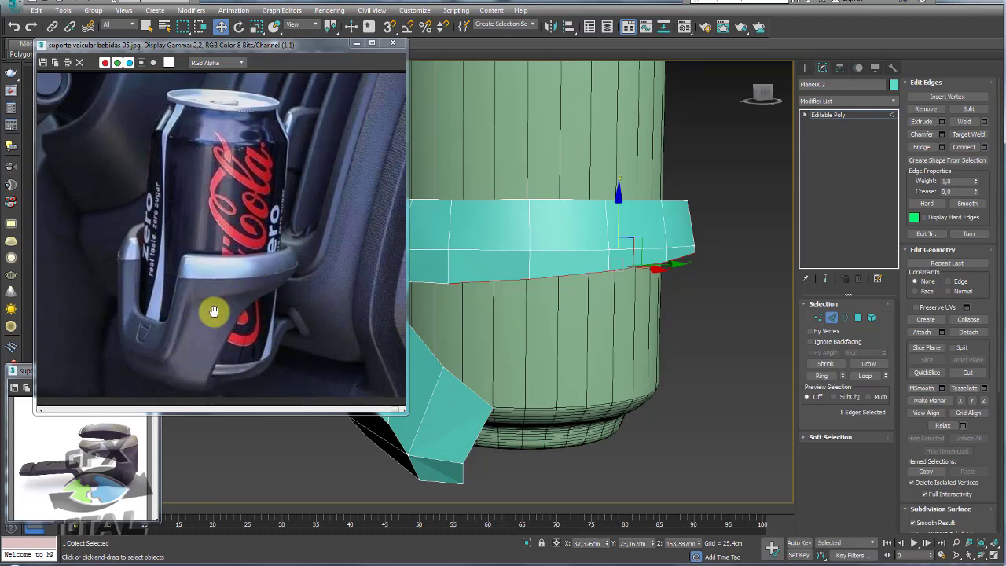
Step: Move the selected rim edges slightly down on Z and sideways along X
drag(201, 308, 260, 299)
mouse_move(646, 303)
alt+middle_down()
mouse_move(685, 296)
mouse_move(671, 292)
alt+middle_up()
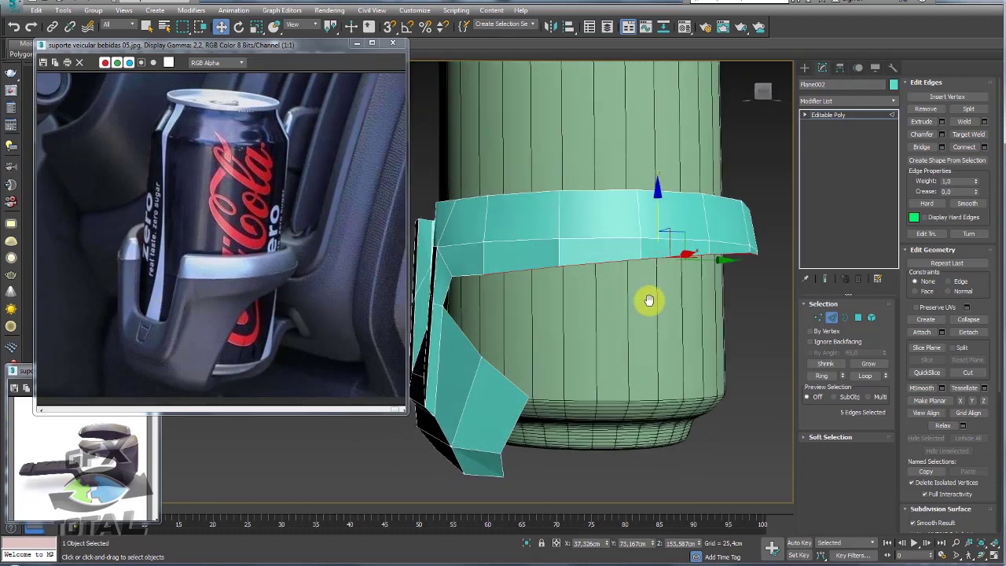
alt+middle_drag(595, 302, 615, 304)
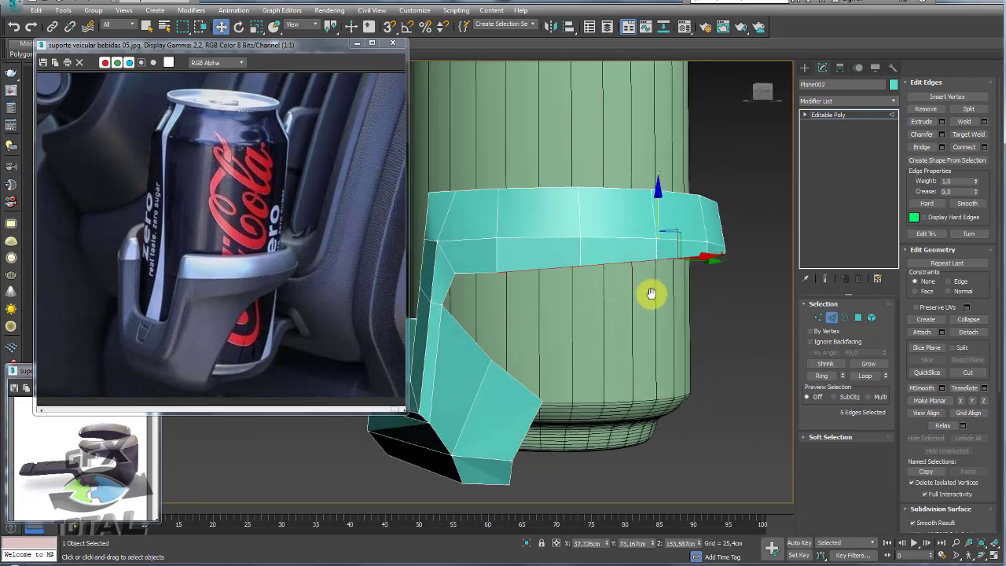
alt+middle_drag(651, 294, 645, 209)
drag(657, 203, 659, 207)
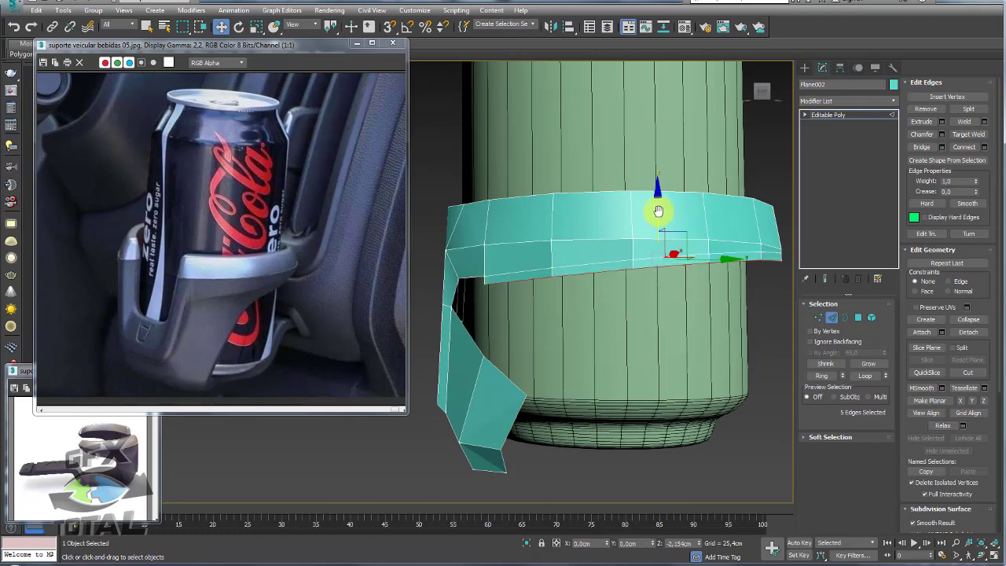
alt+middle_drag(698, 285, 592, 296)
scroll(633, 304, up, 3)
drag(564, 294, 611, 288)
alt+middle_drag(684, 276, 713, 297)
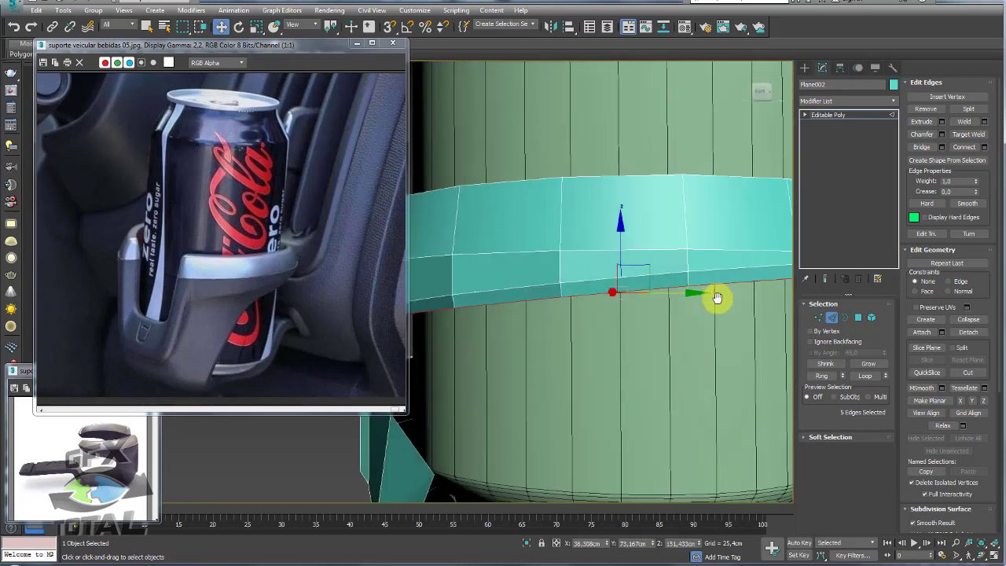
key(e)
key(r)
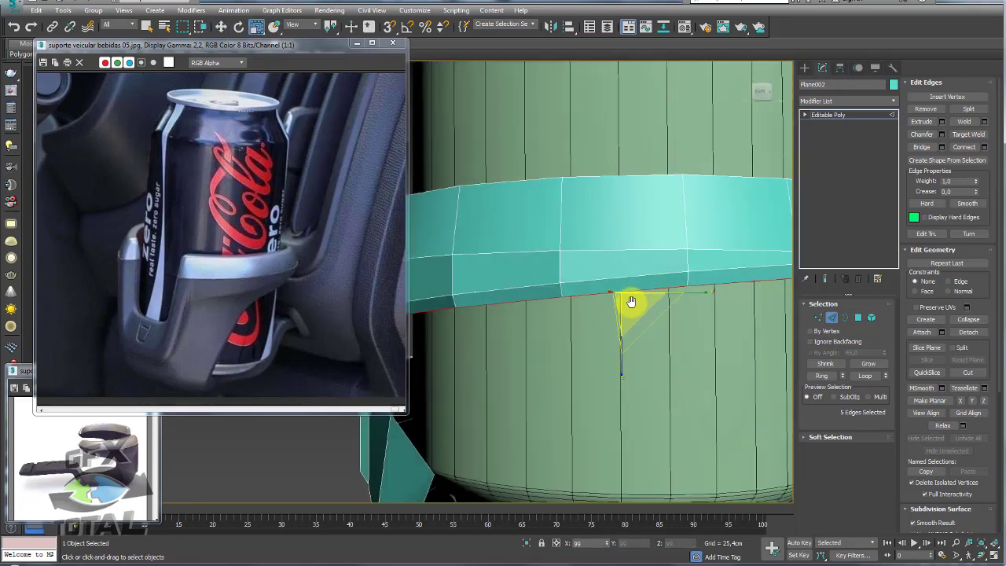
key(w)
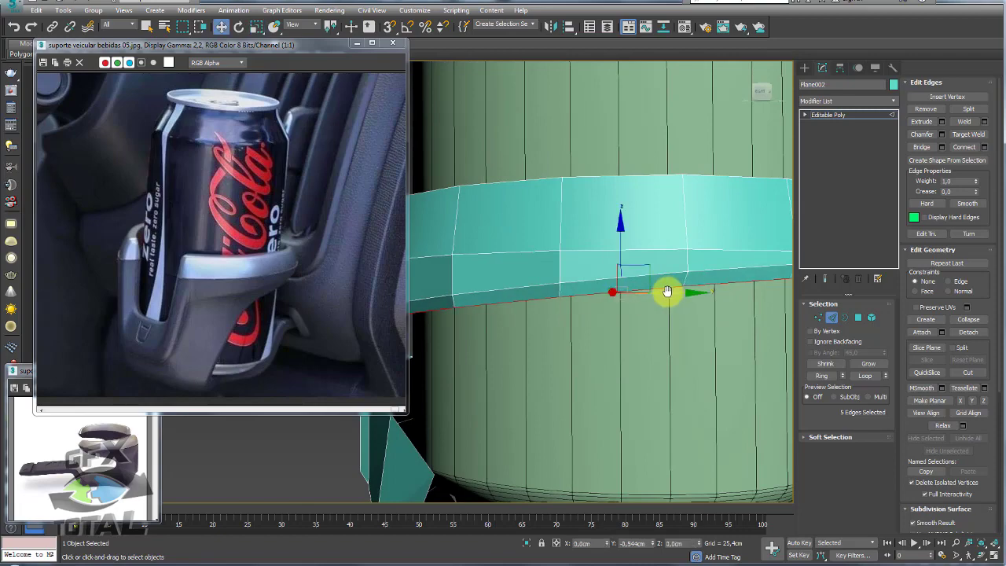
scroll(667, 294, down, 2)
mouse_move(696, 314)
alt+middle_down()
mouse_move(702, 217)
mouse_move(696, 255)
mouse_move(704, 265)
mouse_move(683, 259)
mouse_move(691, 255)
alt+middle_up()
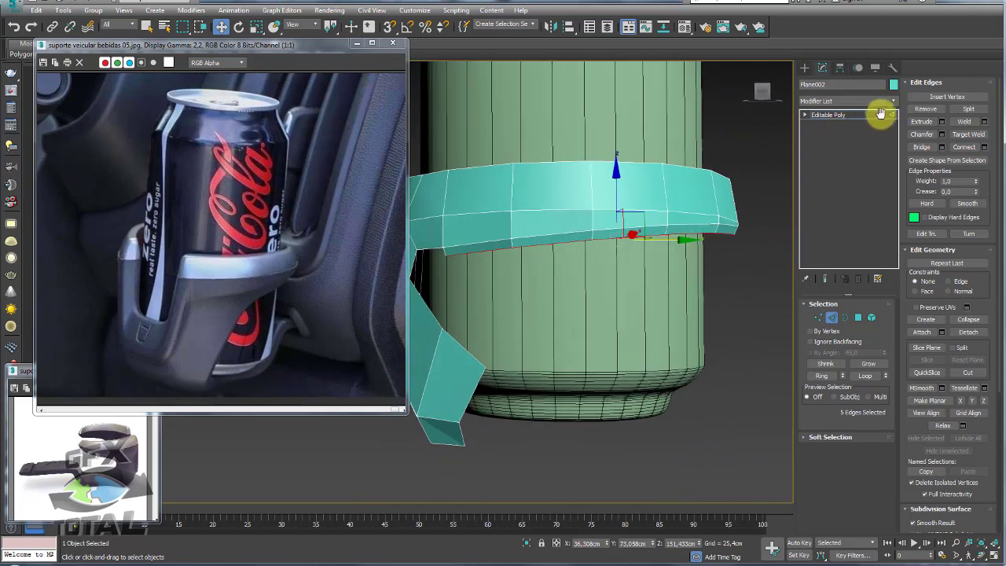
Step: Add an FFD 3x3x3 modifier to the band and enter its Control Points level
click(893, 101)
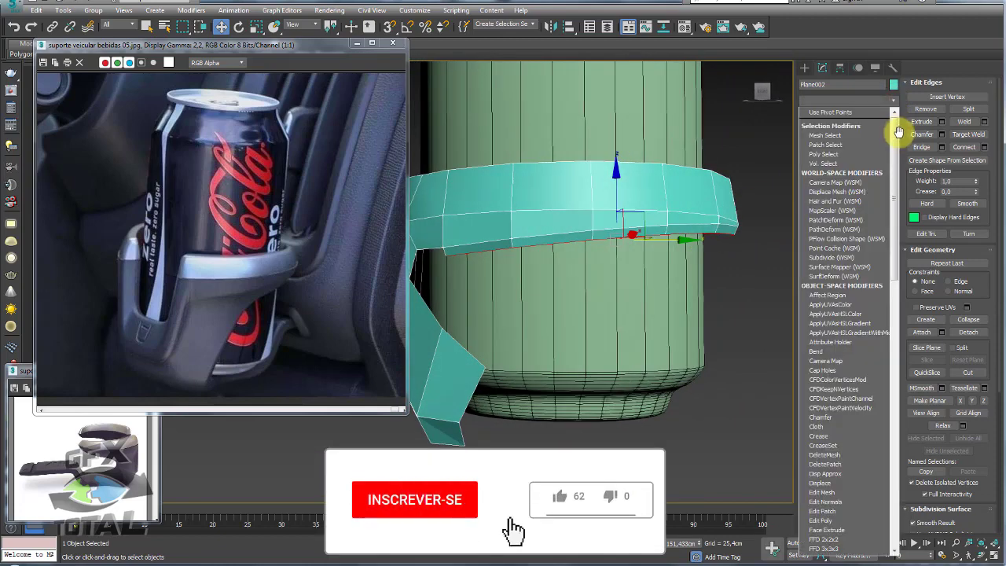
drag(895, 196, 896, 240)
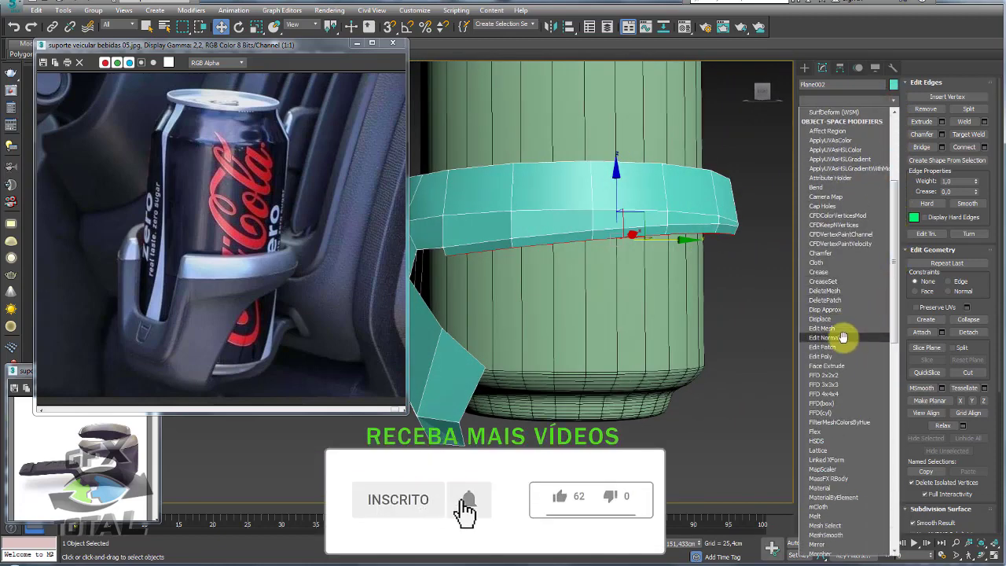
click(833, 380)
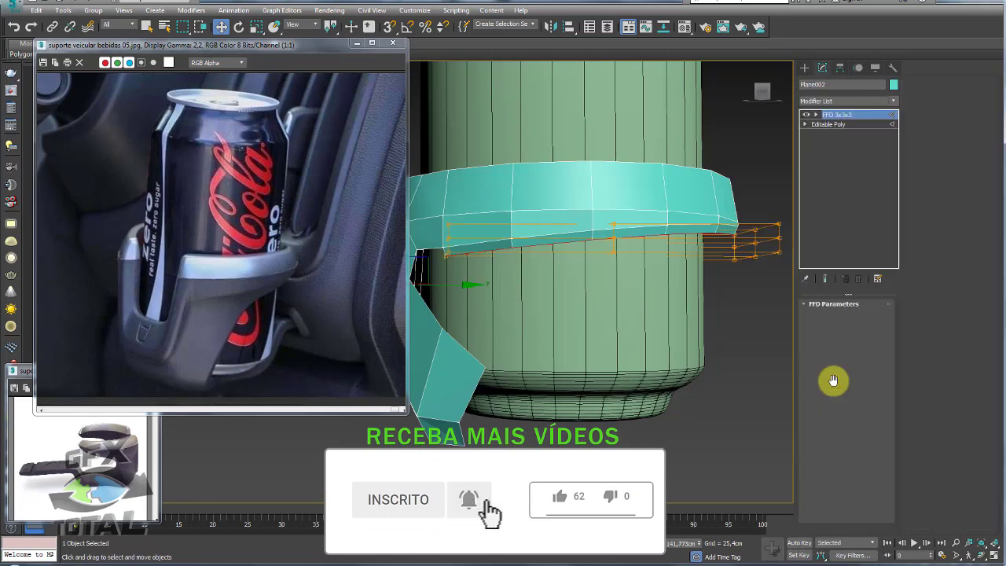
click(815, 115)
click(845, 124)
Step: Pull the front lower lattice points down so the collar sweeps toward the can base
mouse_move(622, 162)
alt+middle_down()
mouse_move(532, 209)
mouse_move(595, 316)
alt+middle_up()
mouse_move(595, 316)
mouse_down()
mouse_move(484, 186)
mouse_move(532, 307)
mouse_up()
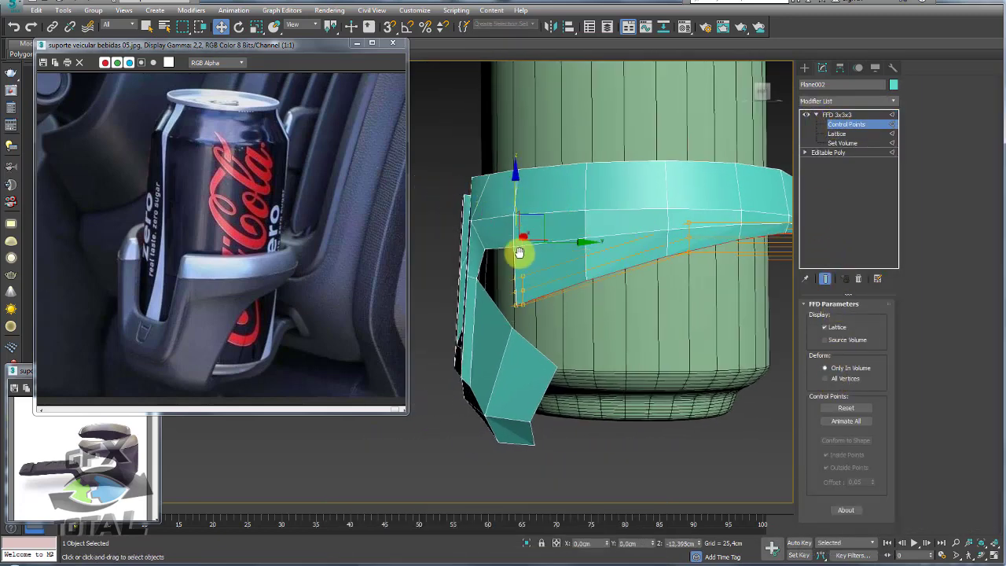
click(523, 366)
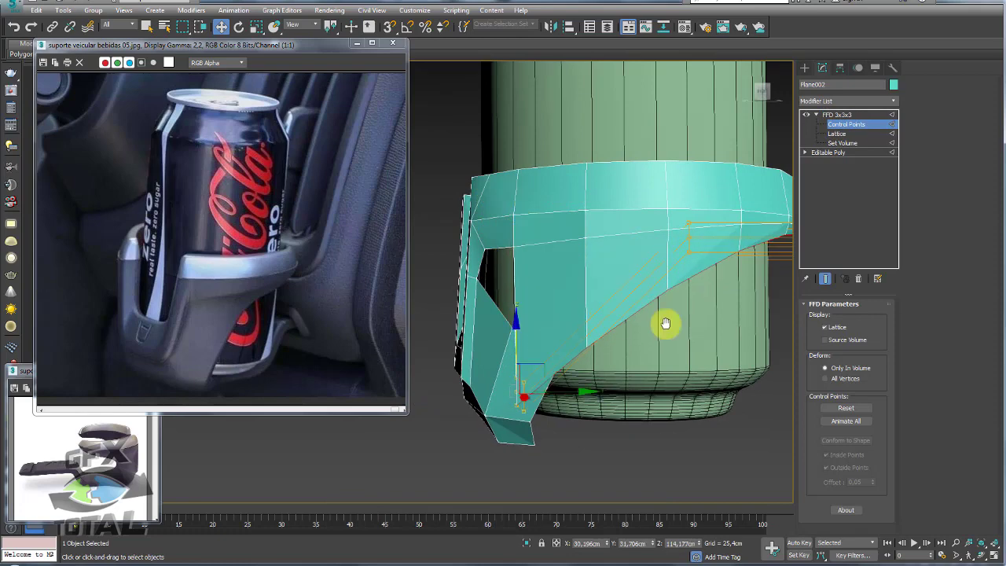
alt+middle_drag(665, 325, 621, 346)
click(606, 236)
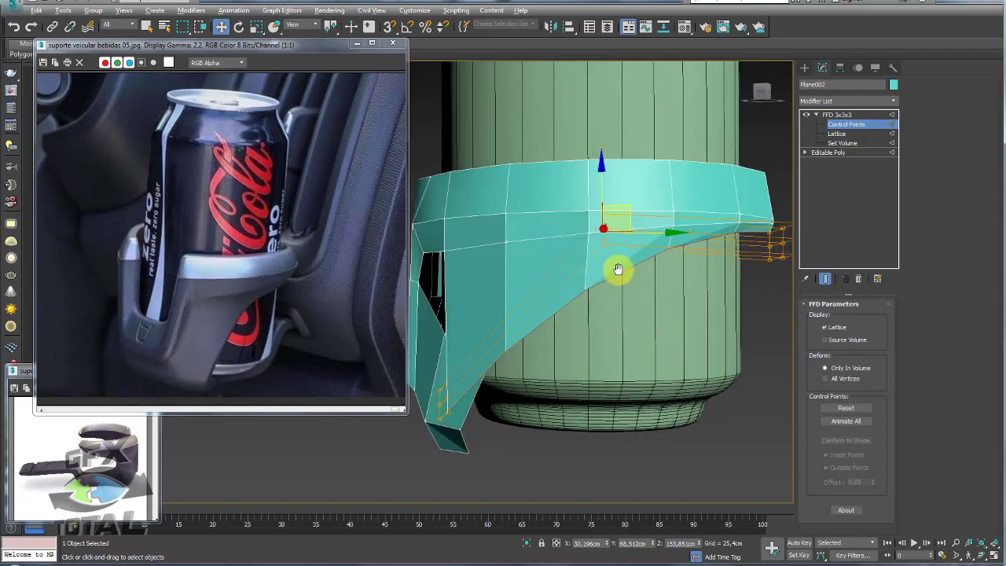
alt+middle_drag(620, 272, 570, 270)
alt+middle_drag(613, 240, 595, 225)
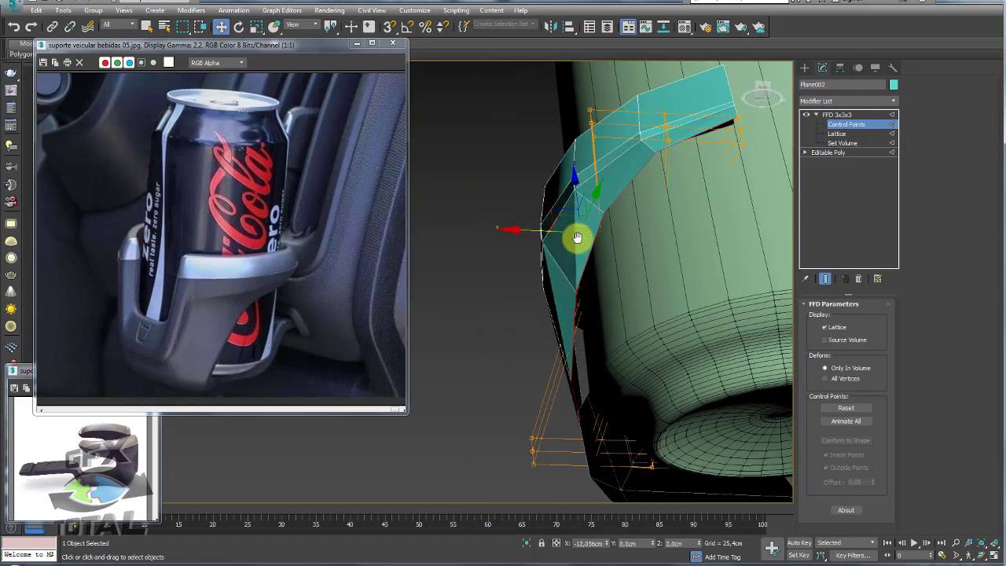
mouse_move(545, 229)
alt+middle_down()
mouse_move(675, 268)
mouse_move(565, 335)
mouse_move(582, 359)
alt+middle_up()
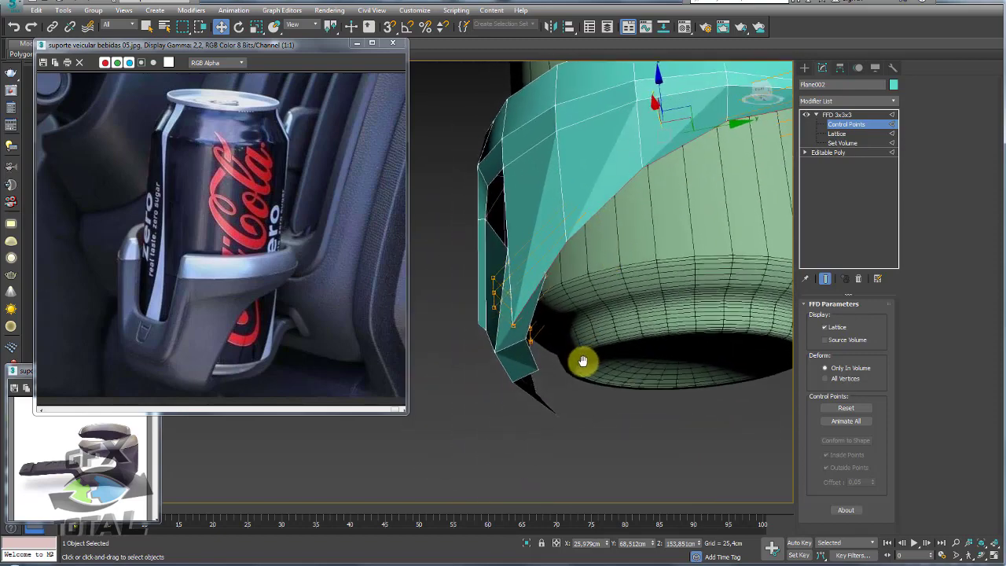
mouse_move(460, 242)
alt+middle_down()
mouse_move(506, 300)
mouse_move(589, 247)
mouse_move(657, 278)
mouse_move(574, 314)
mouse_move(605, 314)
mouse_move(537, 270)
alt+middle_up()
Step: Collapse the lattice bend into the editable mesh and switch to vertex editing in wireframe
right_click(613, 301)
mouse_move(630, 267)
alt+middle_down()
mouse_move(626, 249)
mouse_move(673, 312)
mouse_move(656, 310)
alt+middle_up()
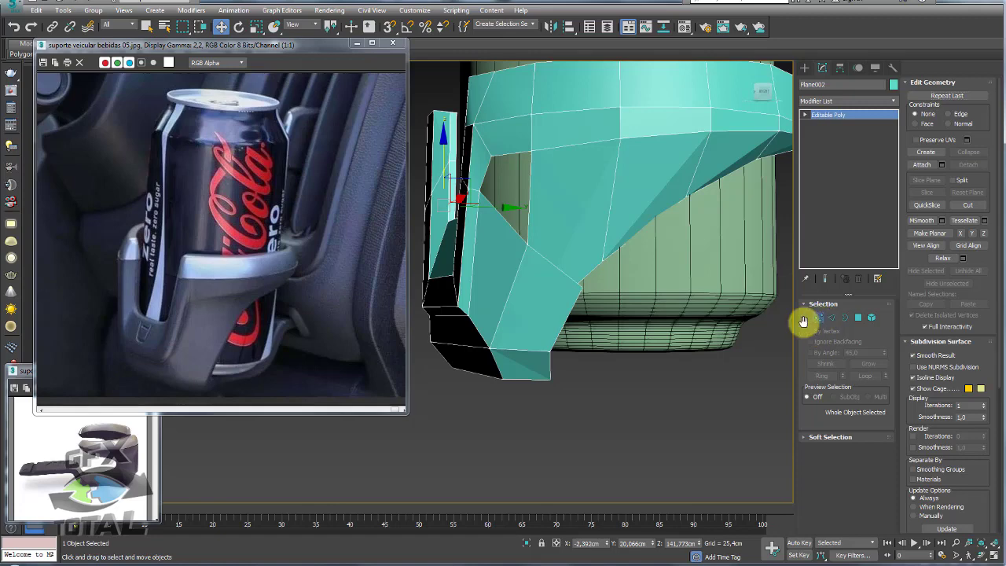
click(818, 318)
key(F3)
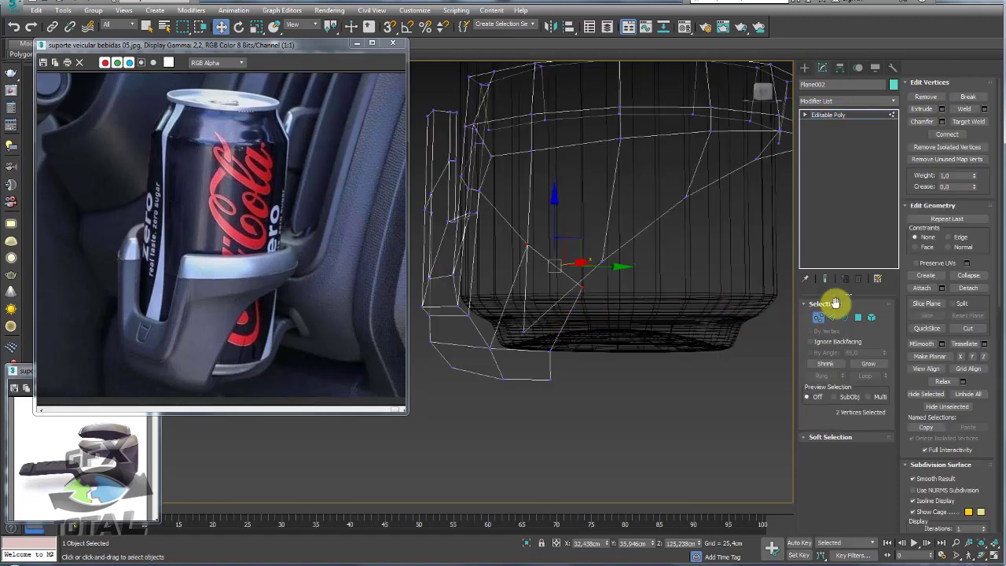
Step: Target-weld the ring's pointed tip vertex onto the bracket and move the tip vertices into place
click(966, 122)
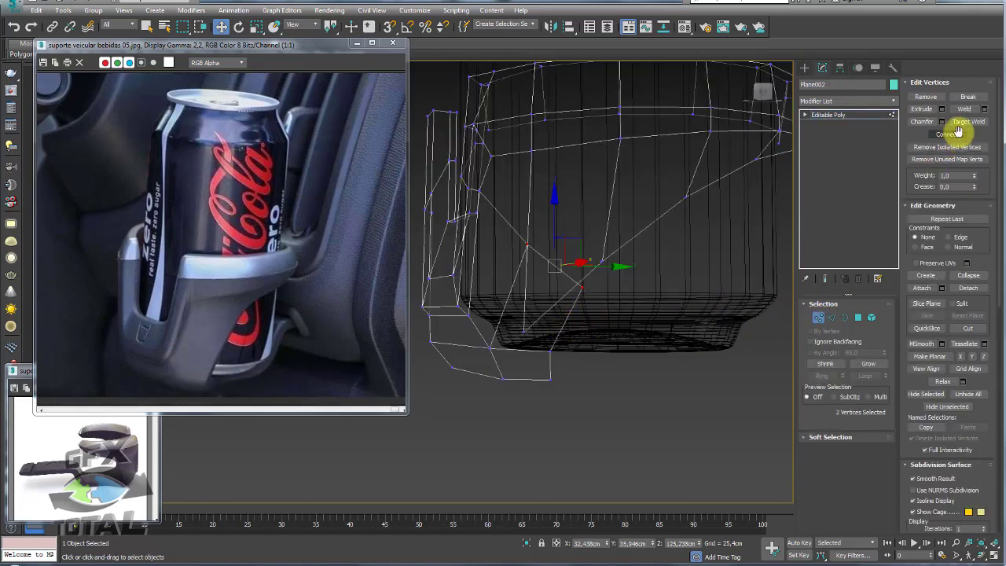
mouse_move(622, 279)
alt+middle_down()
mouse_move(613, 292)
mouse_move(618, 285)
mouse_move(582, 284)
mouse_move(635, 296)
mouse_move(595, 329)
mouse_move(555, 312)
mouse_move(595, 359)
mouse_move(553, 320)
alt+middle_up()
key(w)
click(576, 301)
drag(588, 366, 523, 273)
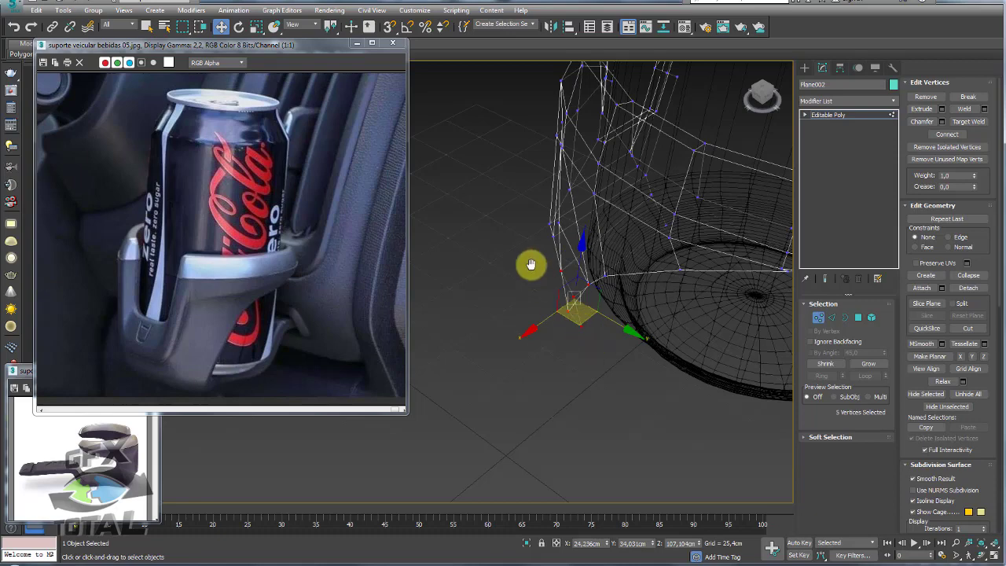
alt+middle_drag(538, 272, 579, 283)
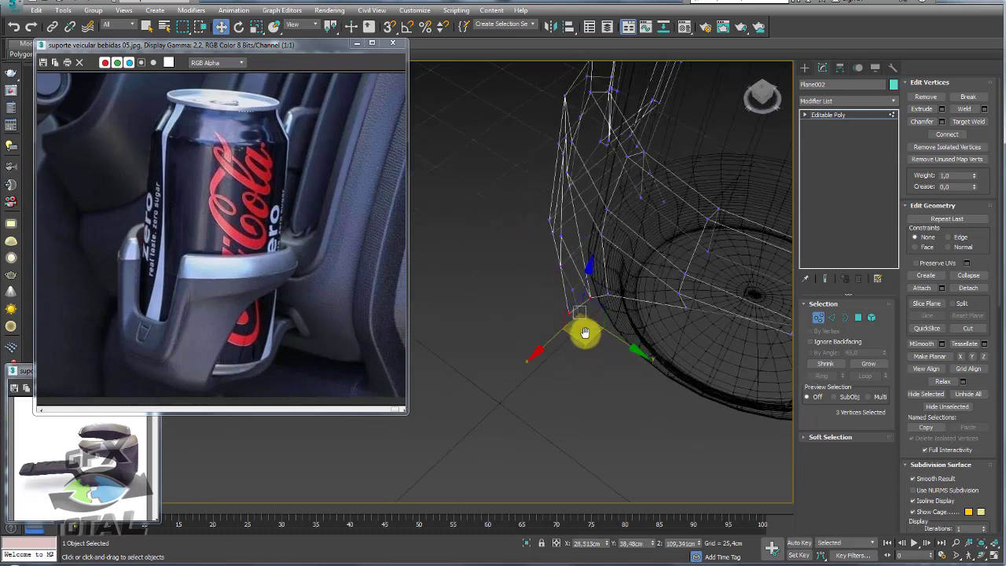
mouse_move(590, 339)
alt+middle_down()
mouse_move(626, 323)
mouse_move(621, 303)
alt+middle_up()
key(F3)
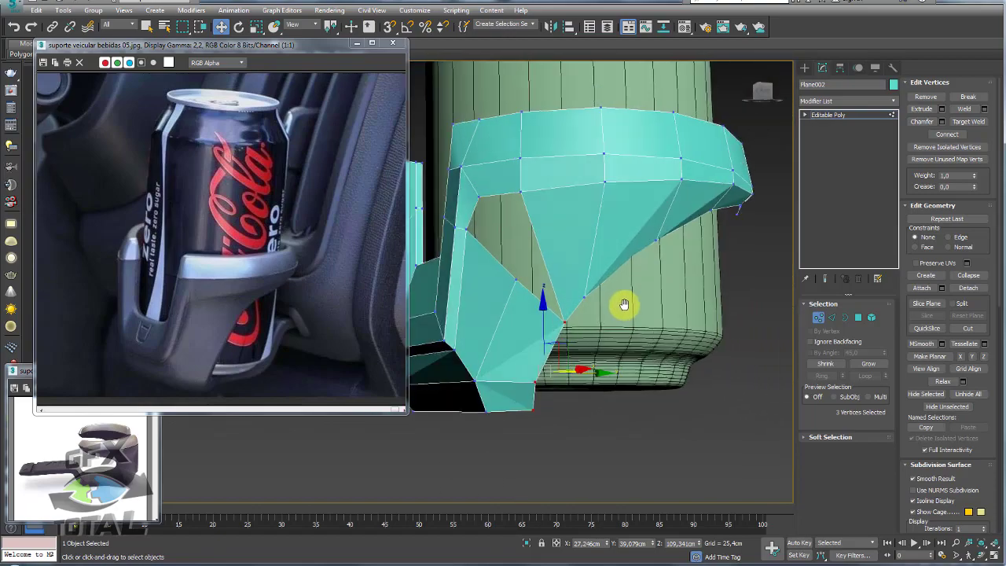
Step: Add a new edge loop through the ring band using Ring and Connect
click(831, 316)
mouse_move(687, 303)
alt+middle_down()
mouse_move(635, 287)
mouse_move(668, 280)
mouse_move(547, 280)
alt+middle_up()
click(531, 264)
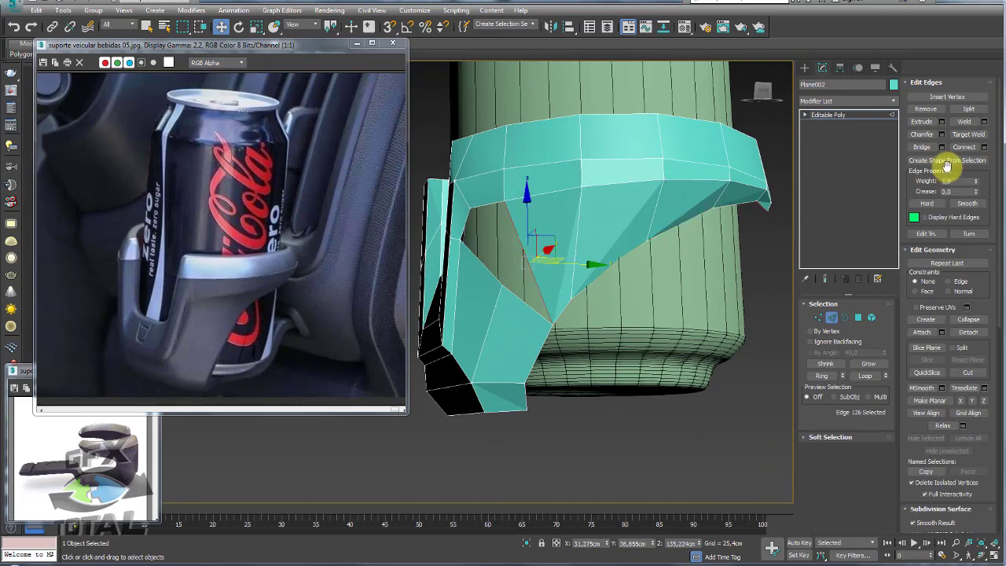
click(818, 372)
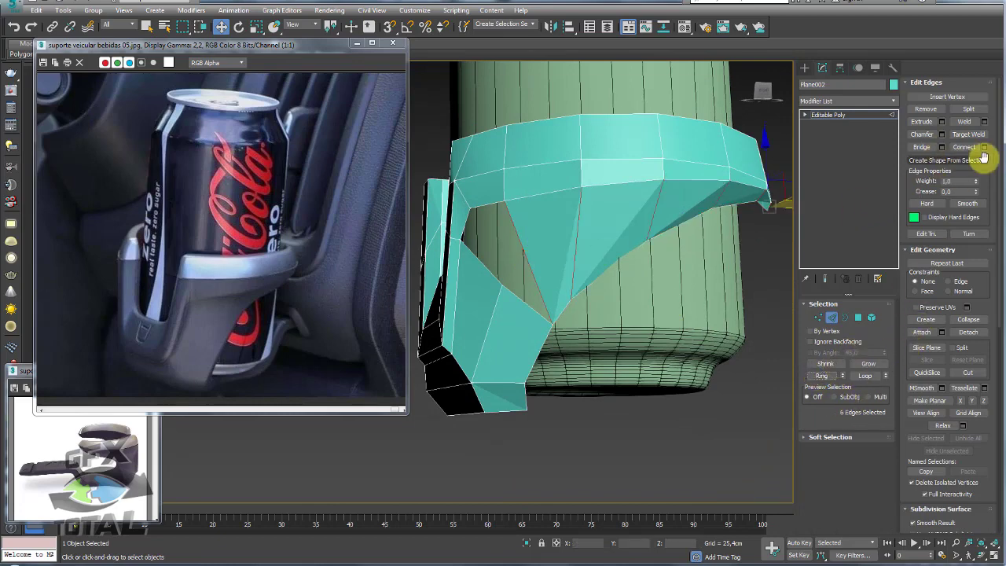
click(967, 147)
Step: Nudge individual band edges, one along X and a lower one slightly left, refining the sweep
mouse_move(649, 299)
alt+middle_down()
mouse_move(597, 288)
mouse_move(602, 233)
mouse_move(584, 262)
alt+middle_up()
click(602, 233)
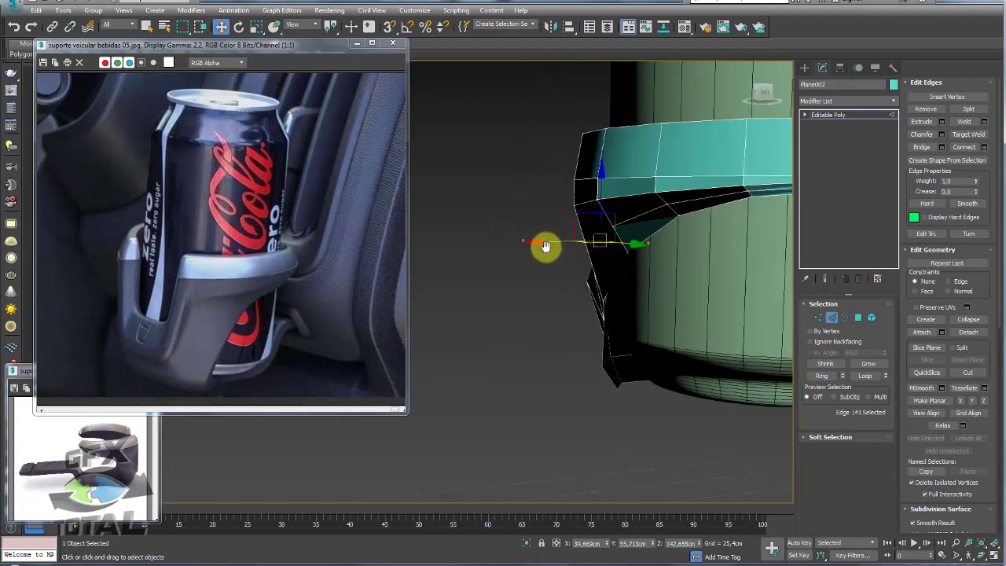
drag(558, 239, 612, 214)
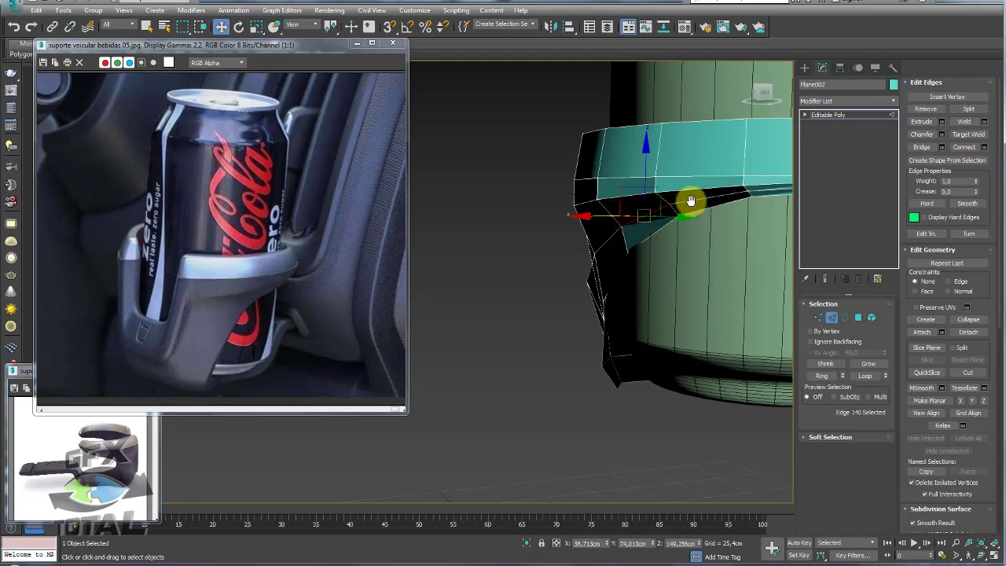
mouse_move(707, 209)
alt+middle_down()
mouse_move(713, 202)
mouse_move(612, 241)
mouse_move(633, 219)
alt+middle_up()
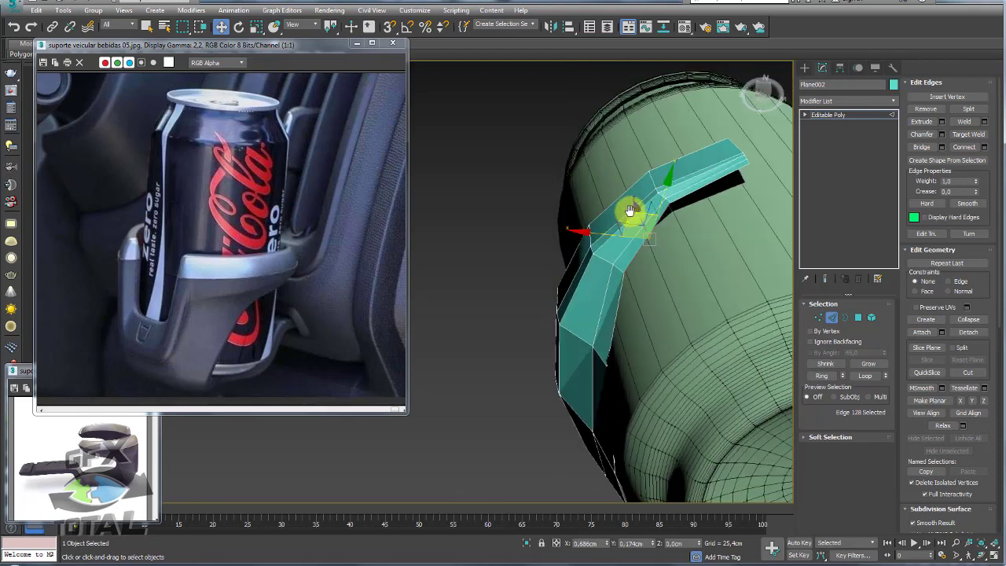
click(598, 322)
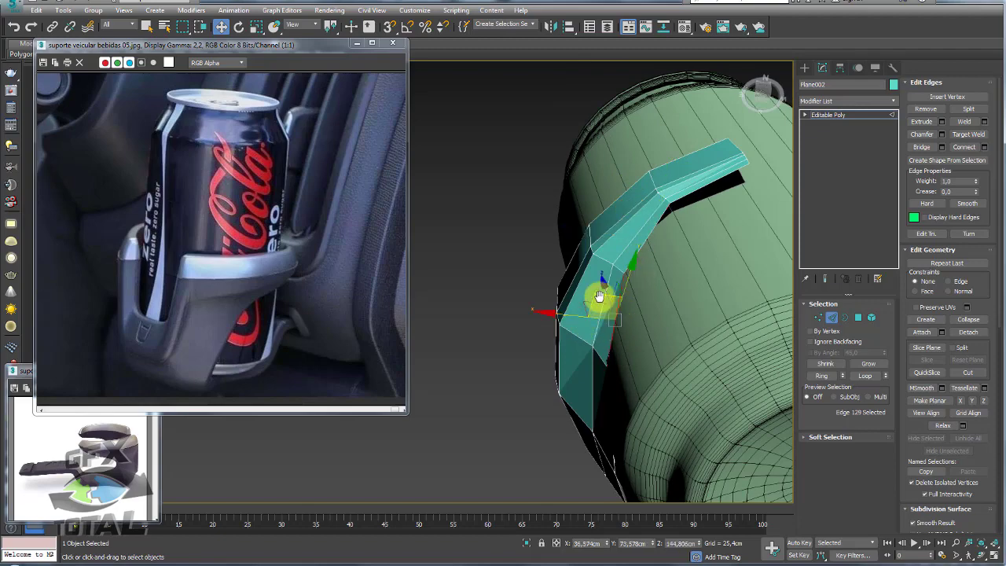
drag(598, 296, 591, 296)
mouse_move(591, 296)
alt+middle_down()
mouse_move(657, 346)
mouse_move(608, 332)
mouse_move(568, 280)
mouse_move(616, 329)
mouse_move(703, 370)
alt+middle_up()
click(582, 327)
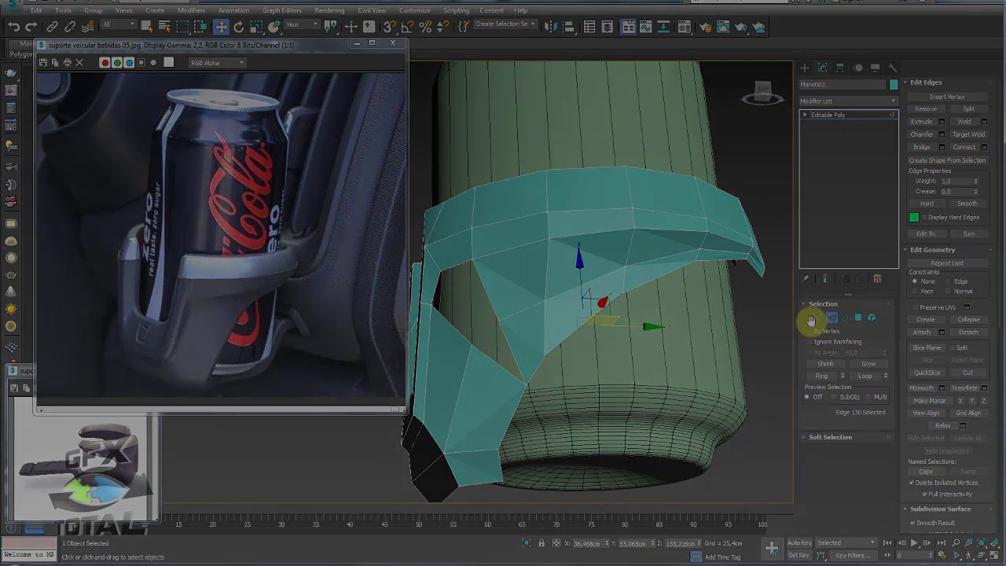